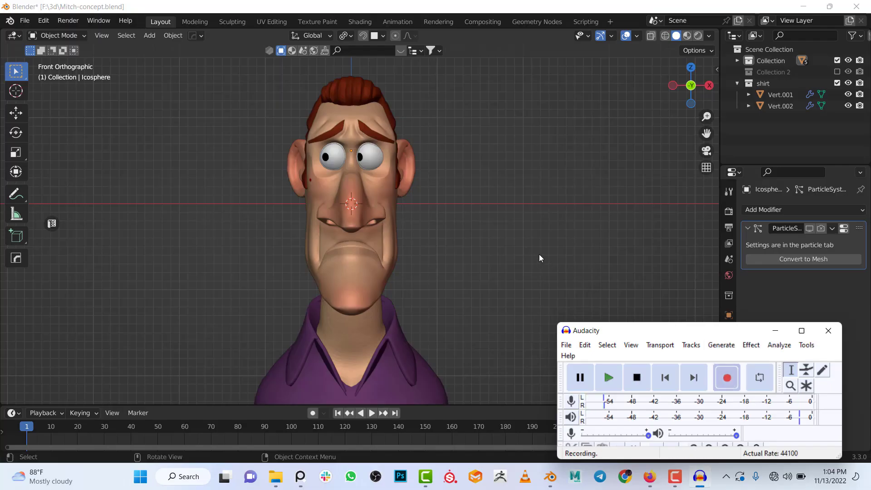
- Examine the character's face and head from the front and at an angle
{"action": "scroll", "coordinate": [410, 213], "scroll_direction": "up", "scroll_amount": 2}
{"action": "scroll", "coordinate": [410, 213], "scroll_direction": "down", "scroll_amount": 2}
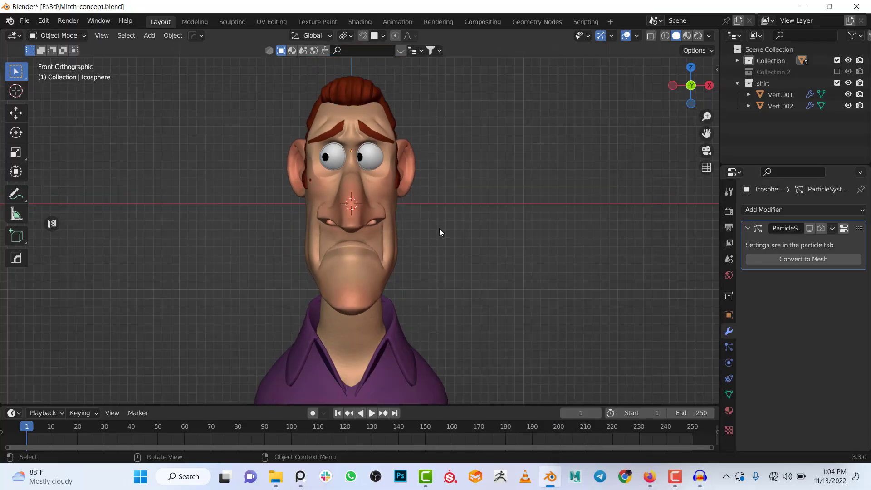
{"action": "middle_click_drag", "start_coordinate": [442, 230], "coordinate": [408, 200]}
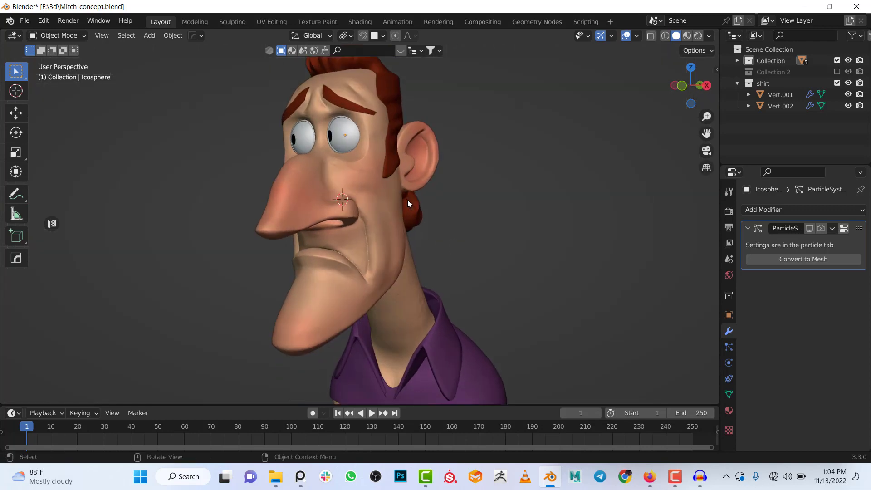
{"action": "key", "text": "KP_1"}
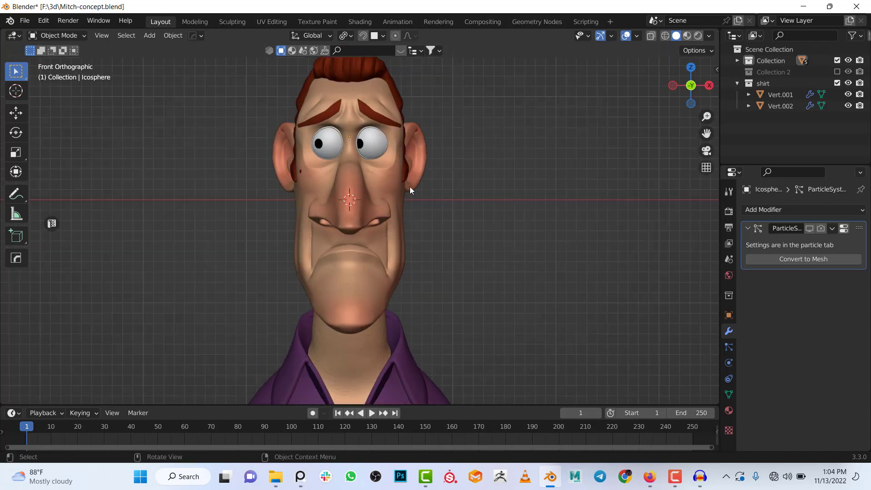
{"action": "scroll", "coordinate": [410, 188], "scroll_direction": "down", "scroll_amount": 1}
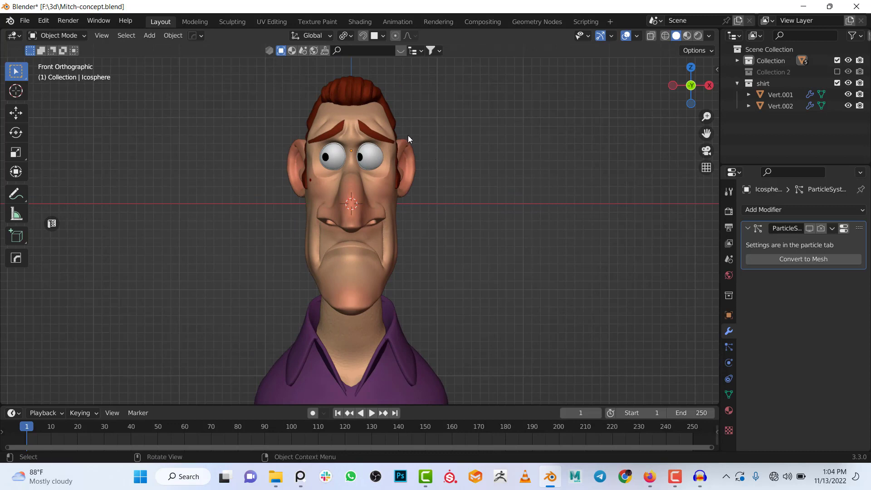
{"action": "middle_click_drag", "start_coordinate": [410, 120], "coordinate": [415, 198], "text": "shift"}
{"action": "scroll", "coordinate": [419, 161], "scroll_direction": "up", "scroll_amount": 3}
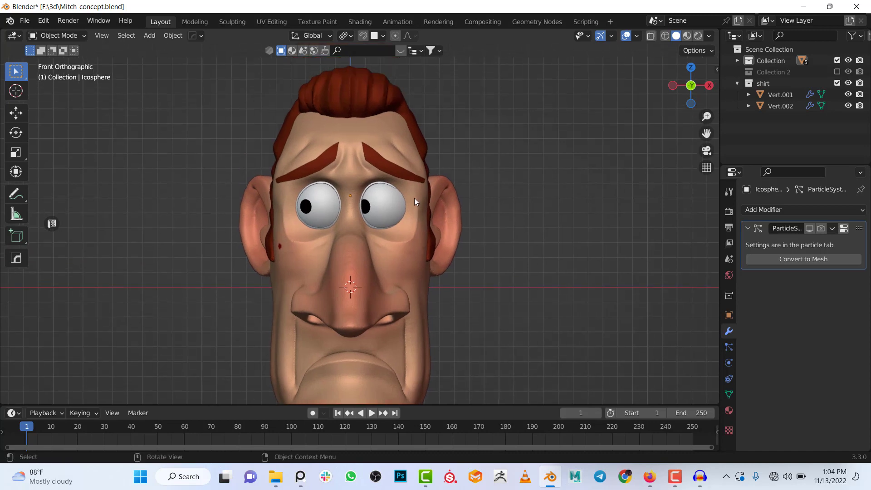
{"action": "scroll", "coordinate": [414, 198], "scroll_direction": "up", "scroll_amount": 2}
{"action": "scroll", "coordinate": [347, 214], "scroll_direction": "down", "scroll_amount": 4}
{"action": "middle_click_drag", "start_coordinate": [356, 251], "coordinate": [383, 235]}
{"action": "key", "text": "KP_1"}
{"action": "scroll", "coordinate": [384, 216], "scroll_direction": "up", "scroll_amount": 3}
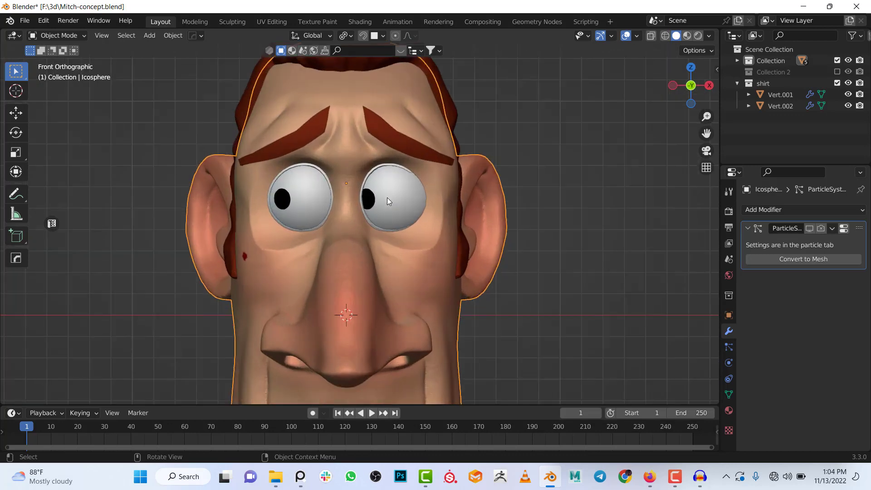
{"action": "scroll", "coordinate": [420, 186], "scroll_direction": "up", "scroll_amount": 3, "text": "shift"}
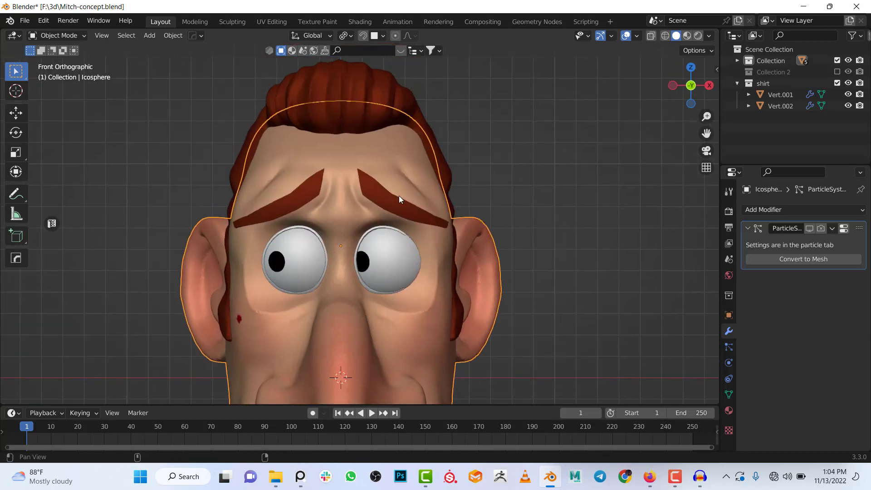
- Select the eyebrows, select the shirt collar, and inspect the bust from the side
{"action": "left_click", "coordinate": [397, 202]}
{"action": "scroll", "coordinate": [401, 211], "scroll_direction": "down", "scroll_amount": 2}
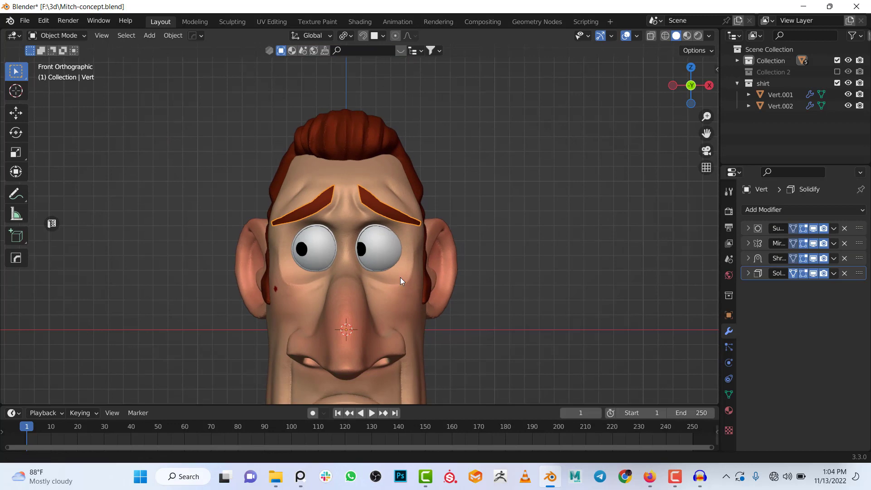
{"action": "middle_click_drag", "start_coordinate": [402, 288], "coordinate": [399, 204], "text": "shift"}
{"action": "scroll", "coordinate": [437, 212], "scroll_direction": "down", "scroll_amount": 2}
{"action": "left_click_drag", "start_coordinate": [509, 287], "coordinate": [420, 279], "text": "alt"}
{"action": "scroll", "coordinate": [420, 280], "scroll_direction": "down", "scroll_amount": 2}
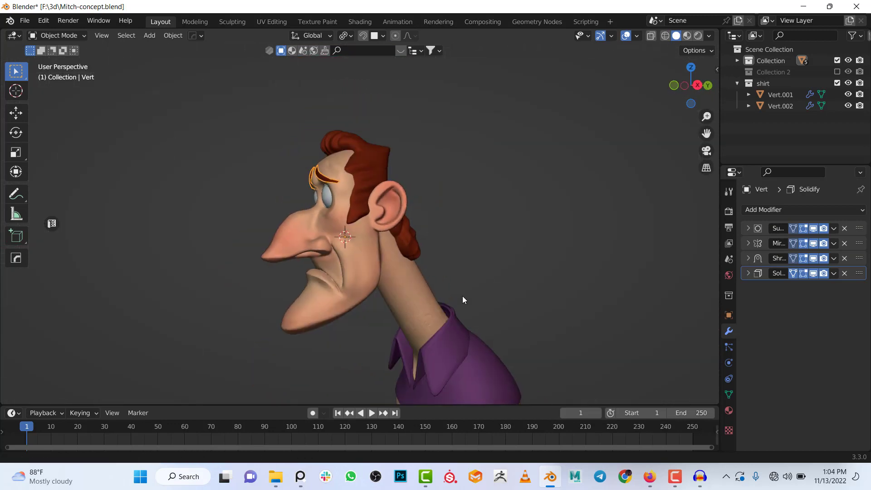
{"action": "left_click_drag", "start_coordinate": [484, 311], "coordinate": [330, 167], "text": "alt+shift"}
{"action": "scroll", "coordinate": [290, 167], "scroll_direction": "up", "scroll_amount": 1}
{"action": "left_click", "coordinate": [281, 167]}
{"action": "middle_click_drag", "start_coordinate": [281, 167], "coordinate": [559, 213]}
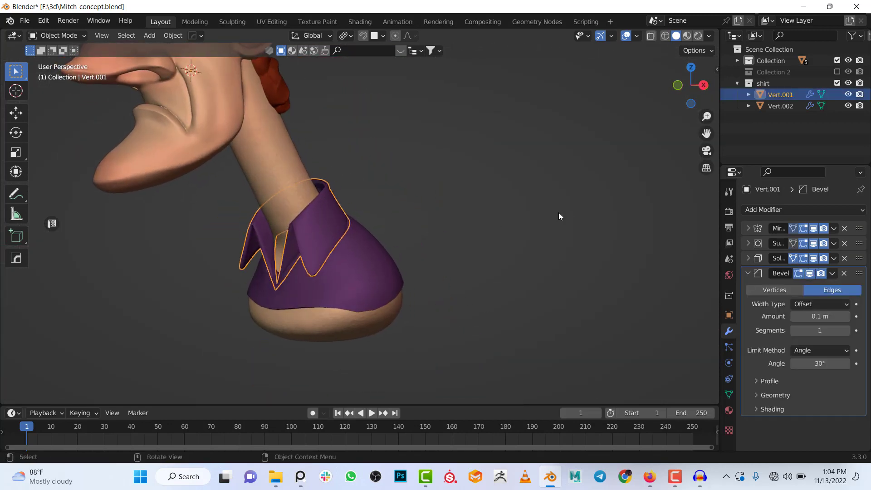
- Enable the wireframe overlay and set the viewport shading color to Object
{"action": "left_click", "coordinate": [636, 38]}
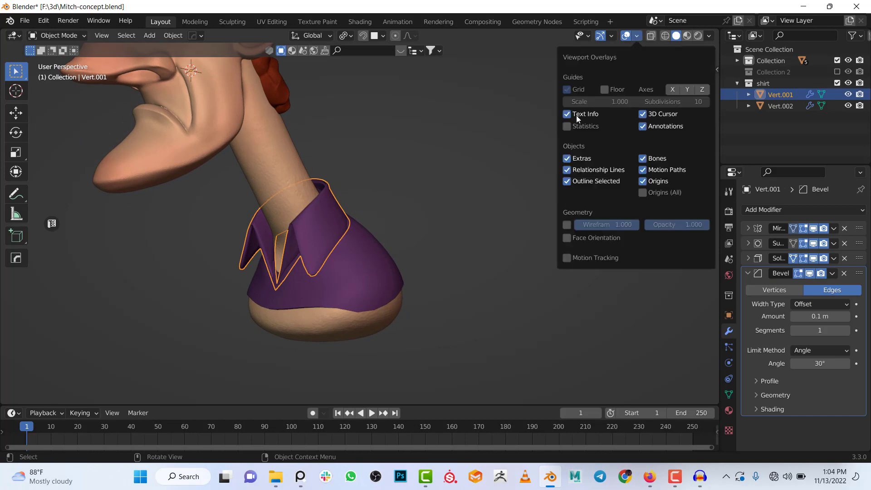
{"action": "left_click", "coordinate": [565, 228]}
{"action": "left_click", "coordinate": [710, 35]}
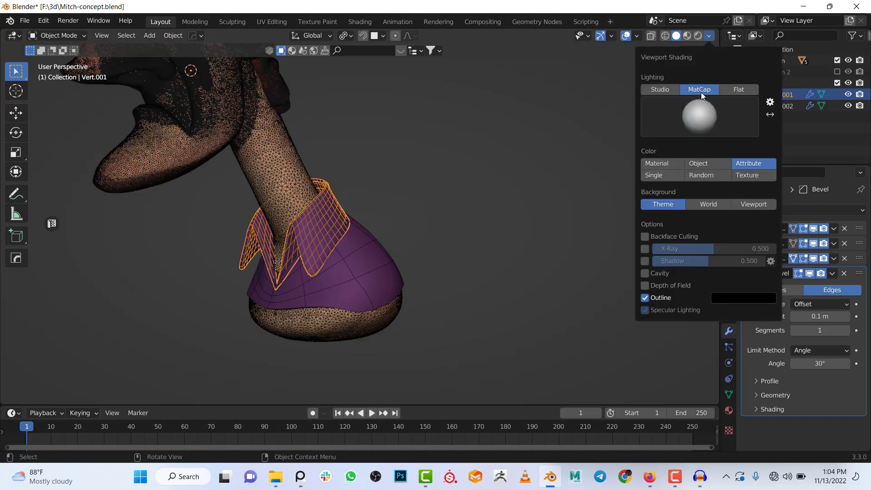
{"action": "left_click", "coordinate": [699, 164]}
{"action": "scroll", "coordinate": [358, 190], "scroll_direction": "down", "scroll_amount": 4}
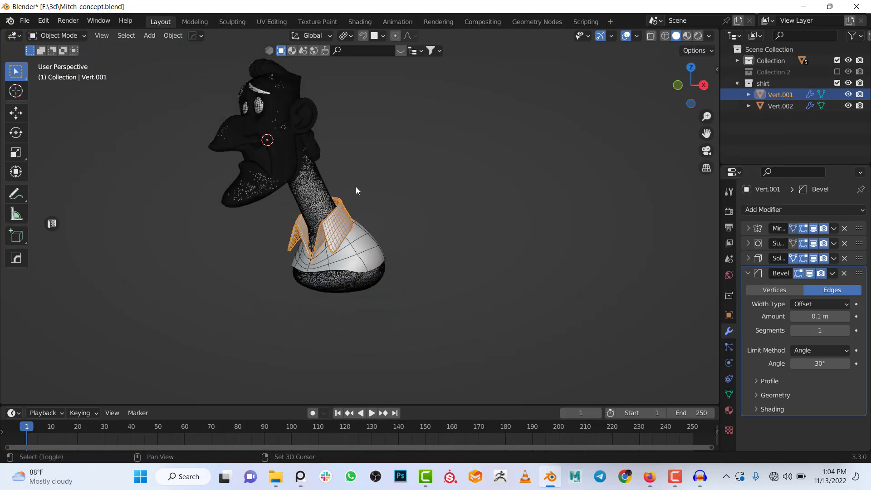
- Select the shirt body and examine the wireframe of the shirt, eyebrows and eyes up close
{"action": "scroll", "coordinate": [345, 246], "scroll_direction": "up", "scroll_amount": 5}
{"action": "left_click", "coordinate": [346, 248]}
{"action": "left_click", "coordinate": [352, 323]}
{"action": "left_click", "coordinate": [393, 328]}
{"action": "middle_click_drag", "start_coordinate": [378, 265], "coordinate": [443, 284]}
{"action": "scroll", "coordinate": [443, 284], "scroll_direction": "up", "scroll_amount": 5}
{"action": "scroll", "coordinate": [366, 328], "scroll_direction": "down", "scroll_amount": 3}
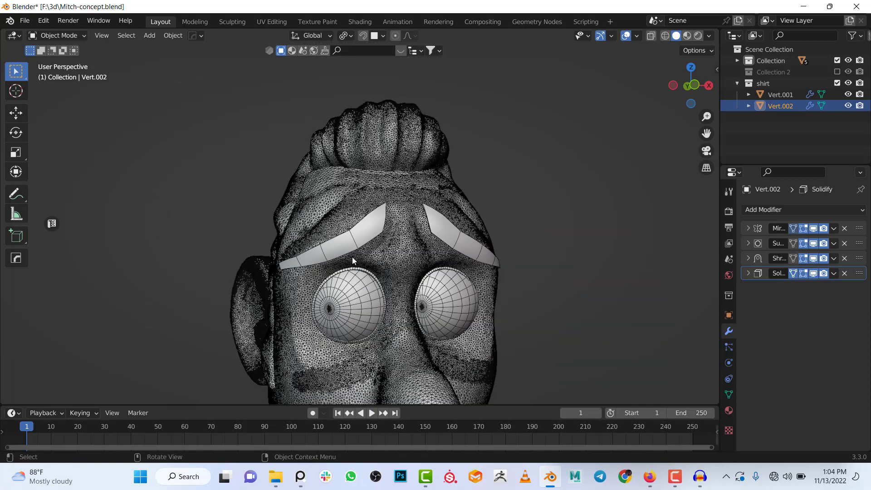
{"action": "middle_click_drag", "start_coordinate": [352, 233], "coordinate": [358, 210]}
{"action": "scroll", "coordinate": [409, 209], "scroll_direction": "down", "scroll_amount": 4}
{"action": "scroll", "coordinate": [459, 274], "scroll_direction": "down", "scroll_amount": 2}
{"action": "scroll", "coordinate": [459, 274], "scroll_direction": "up", "scroll_amount": 6}
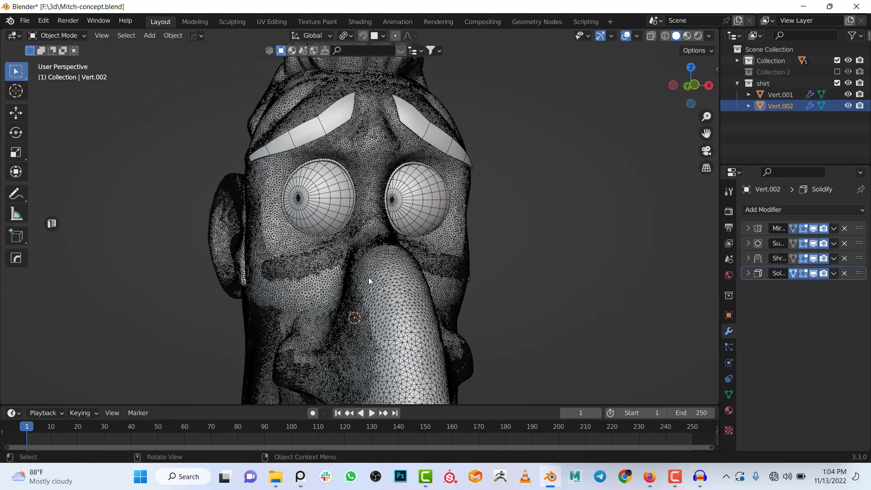
- Isolate the head mesh in local view, examine its topology from the side, and return to the full scene
{"action": "left_click", "coordinate": [366, 259]}
{"action": "scroll", "coordinate": [462, 272], "scroll_direction": "down", "scroll_amount": 3}
{"action": "middle_click_drag", "start_coordinate": [462, 272], "coordinate": [352, 260]}
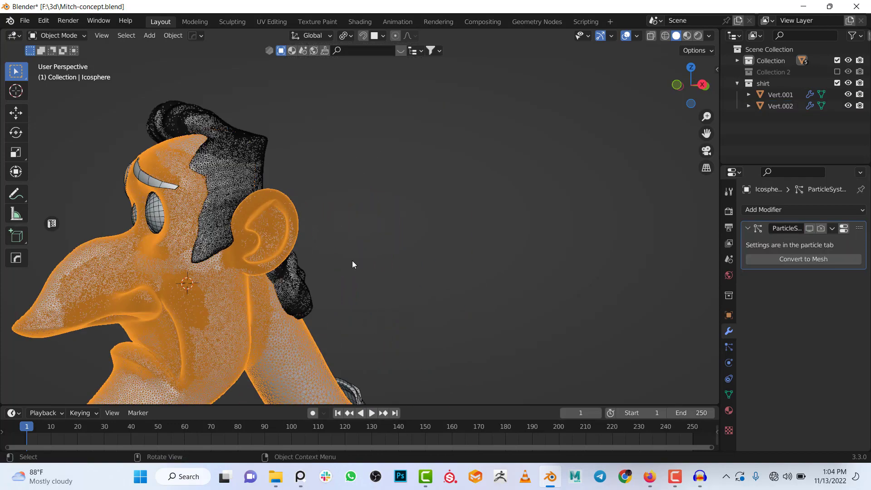
{"action": "key", "text": "KP_Divide"}
{"action": "scroll", "coordinate": [300, 202], "scroll_direction": "up", "scroll_amount": 3}
{"action": "left_click_drag", "start_coordinate": [311, 159], "coordinate": [320, 285], "text": "alt+shift"}
{"action": "left_click_drag", "start_coordinate": [244, 271], "coordinate": [400, 253], "text": "alt"}
{"action": "key", "text": "alt+a"}
{"action": "scroll", "coordinate": [443, 222], "scroll_direction": "down", "scroll_amount": 1}
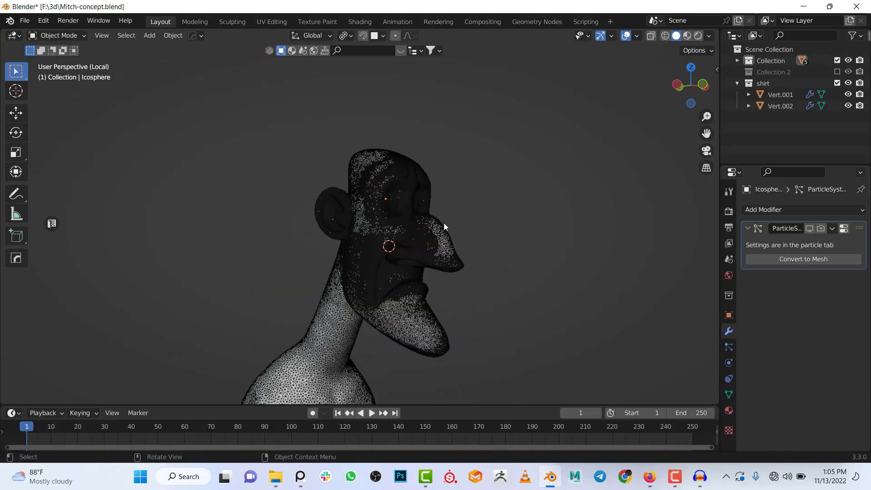
{"action": "key", "text": "KP_Divide"}
- Select the hair mesh and examine its wireframe from the front and both sides
{"action": "left_click", "coordinate": [179, 127]}
{"action": "scroll", "coordinate": [214, 128], "scroll_direction": "down", "scroll_amount": 3}
{"action": "left_click_drag", "start_coordinate": [268, 146], "coordinate": [292, 201], "text": "alt+shift"}
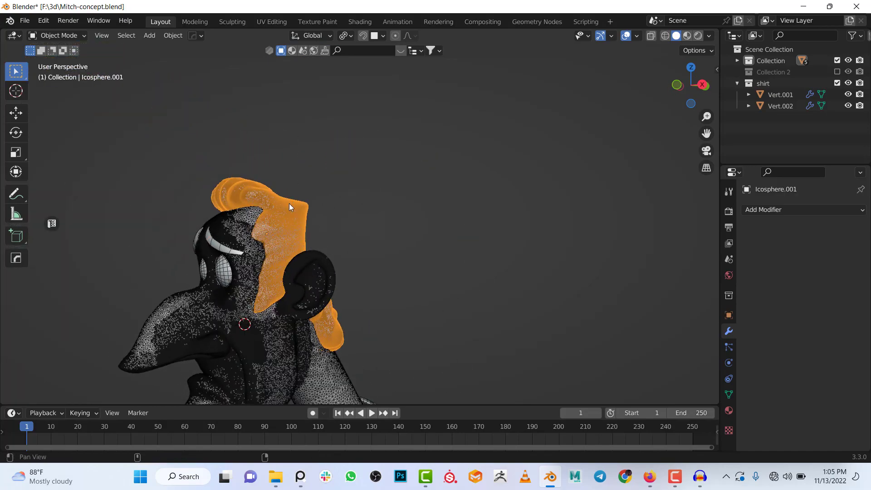
{"action": "left_click_drag", "start_coordinate": [248, 272], "coordinate": [304, 274], "text": "alt"}
{"action": "middle_click_drag", "start_coordinate": [304, 278], "coordinate": [353, 219]}
{"action": "scroll", "coordinate": [353, 214], "scroll_direction": "up", "scroll_amount": 5}
{"action": "scroll", "coordinate": [352, 210], "scroll_direction": "down", "scroll_amount": 5}
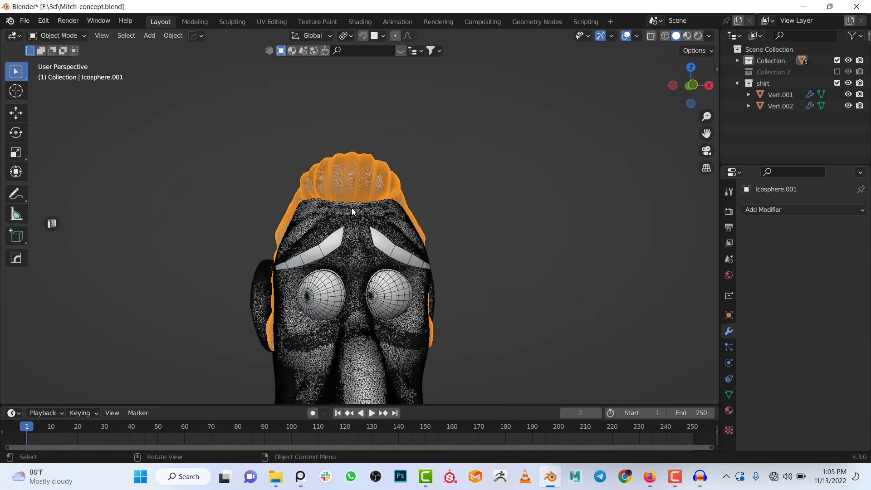
{"action": "key", "text": "KP_1"}
{"action": "scroll", "coordinate": [352, 208], "scroll_direction": "up", "scroll_amount": 2}
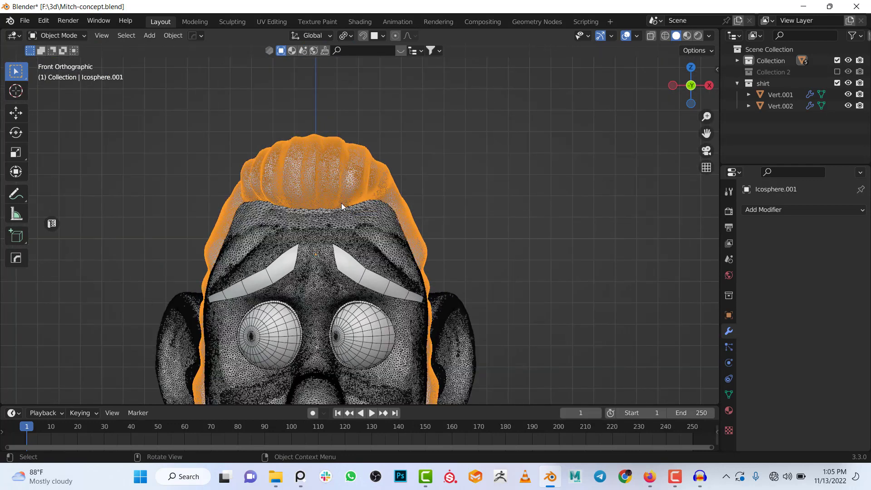
{"action": "scroll", "coordinate": [341, 200], "scroll_direction": "down", "scroll_amount": 2}
{"action": "middle_click_drag", "start_coordinate": [366, 279], "coordinate": [358, 212], "text": "shift"}
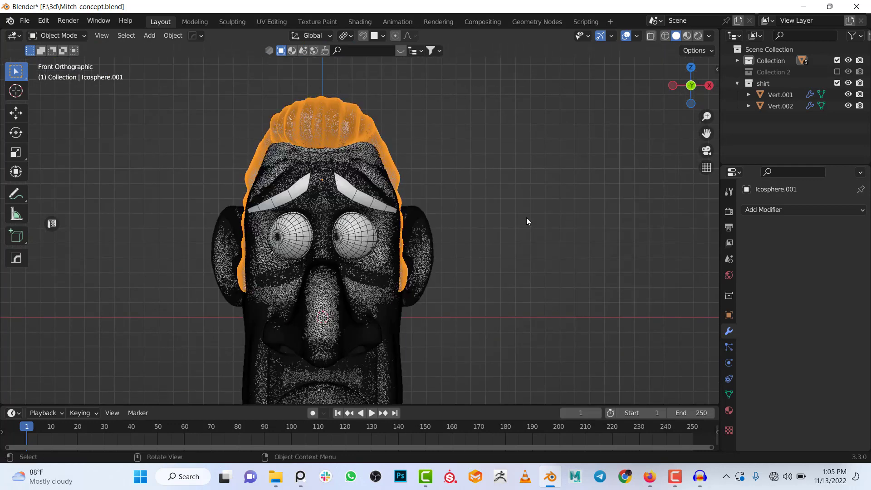
{"action": "scroll", "coordinate": [407, 216], "scroll_direction": "up", "scroll_amount": 2}
{"action": "scroll", "coordinate": [407, 216], "scroll_direction": "down", "scroll_amount": 2}
{"action": "left_click_drag", "start_coordinate": [336, 218], "coordinate": [447, 215], "text": "alt"}
{"action": "scroll", "coordinate": [522, 198], "scroll_direction": "down", "scroll_amount": 3}
{"action": "left_click_drag", "start_coordinate": [517, 232], "coordinate": [410, 224], "text": "alt+shift"}
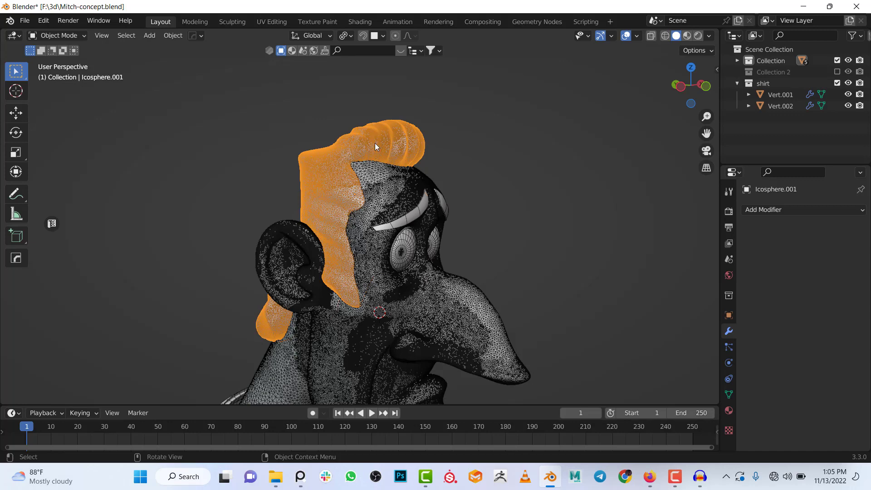
{"action": "left_click_drag", "start_coordinate": [407, 179], "coordinate": [464, 220], "text": "alt"}
{"action": "middle_click_drag", "start_coordinate": [409, 170], "coordinate": [423, 222], "text": "shift"}
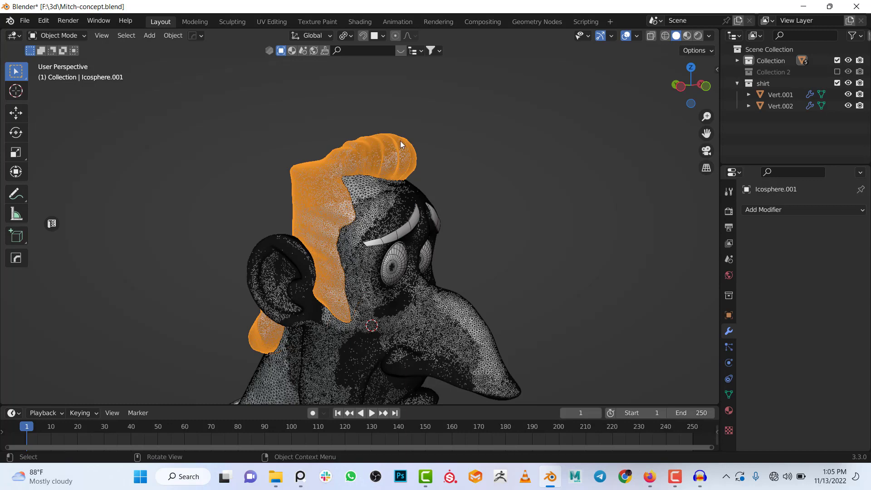
- Select the head mesh, examine its wireframe in front orthographic view, and clear the selection
{"action": "left_click", "coordinate": [380, 200]}
{"action": "scroll", "coordinate": [482, 217], "scroll_direction": "down", "scroll_amount": 1}
{"action": "middle_click_drag", "start_coordinate": [483, 217], "coordinate": [311, 238]}
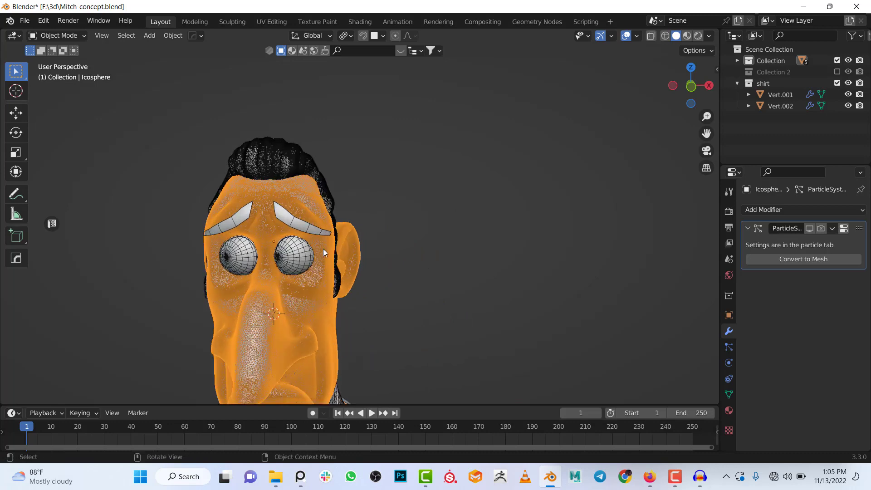
{"action": "key", "text": "KP_5"}
{"action": "key", "text": "KP_1"}
{"action": "middle_click_drag", "start_coordinate": [321, 245], "coordinate": [442, 173], "text": "shift"}
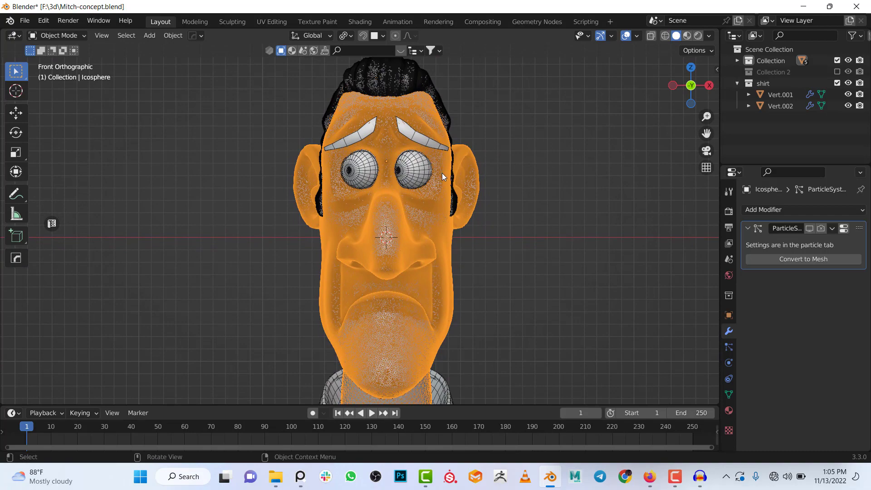
{"action": "scroll", "coordinate": [481, 163], "scroll_direction": "down", "scroll_amount": 3}
{"action": "left_click", "coordinate": [480, 174]}
{"action": "scroll", "coordinate": [579, 69], "scroll_direction": "up", "scroll_amount": 1}
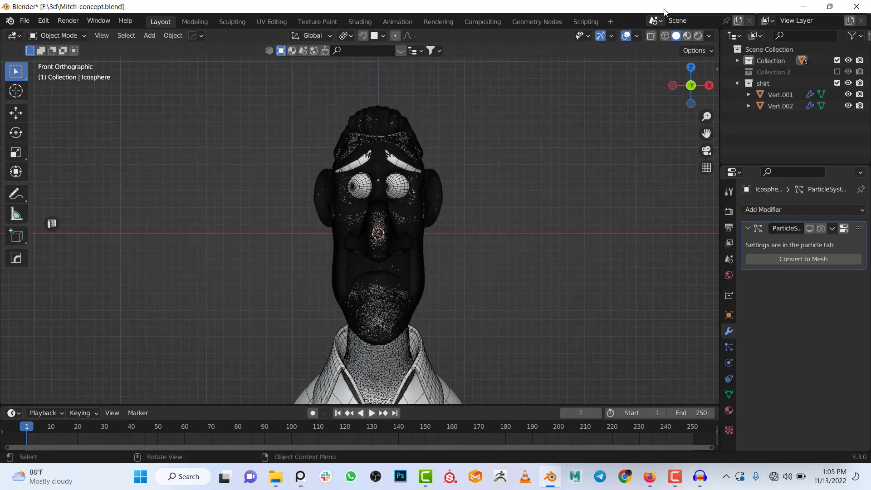
- Lower the wireframe overlay's opacity and check the face mesh up close
{"action": "left_click", "coordinate": [637, 34]}
{"action": "left_click_drag", "start_coordinate": [676, 225], "coordinate": [631, 225]}
{"action": "scroll", "coordinate": [416, 259], "scroll_direction": "up", "scroll_amount": 4}
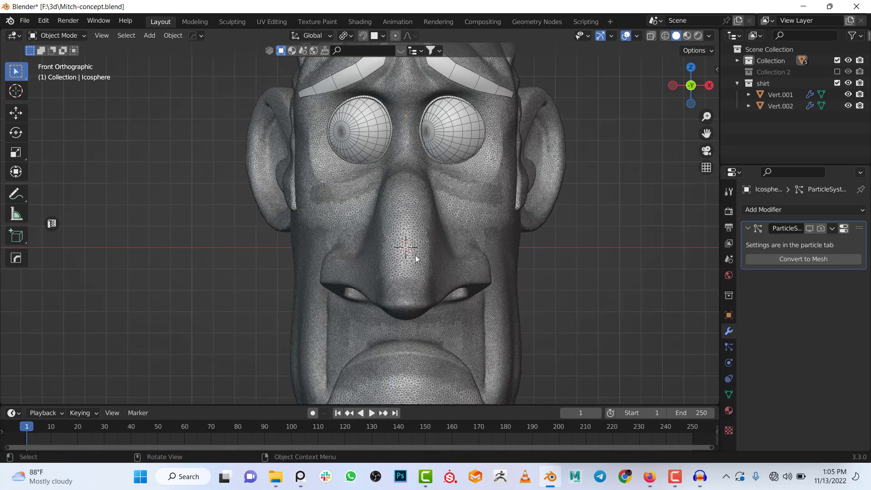
- Turn off the wireframe overlay and bring the whole bust into view
{"action": "left_click", "coordinate": [637, 36]}
{"action": "left_click", "coordinate": [568, 224]}
{"action": "scroll", "coordinate": [422, 217], "scroll_direction": "down", "scroll_amount": 5}
{"action": "middle_click_drag", "start_coordinate": [422, 217], "coordinate": [411, 291], "text": "shift"}
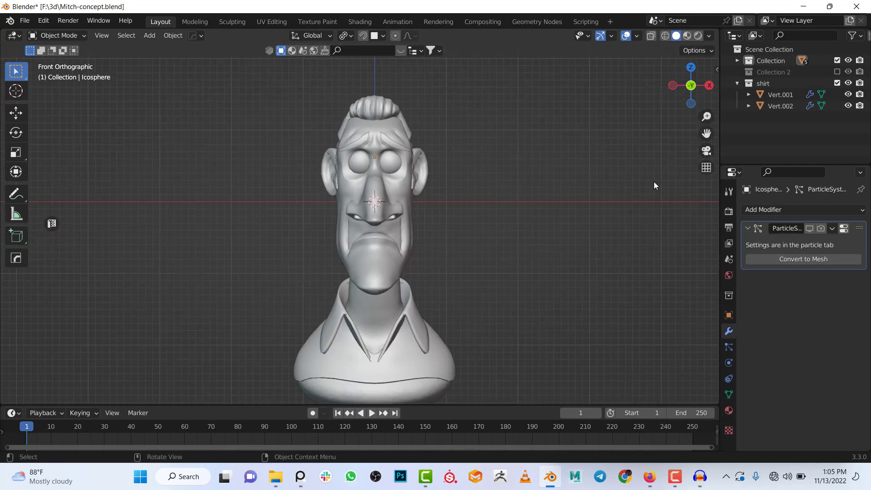
- Hide the shirt collection in the viewport
{"action": "left_click", "coordinate": [848, 83]}
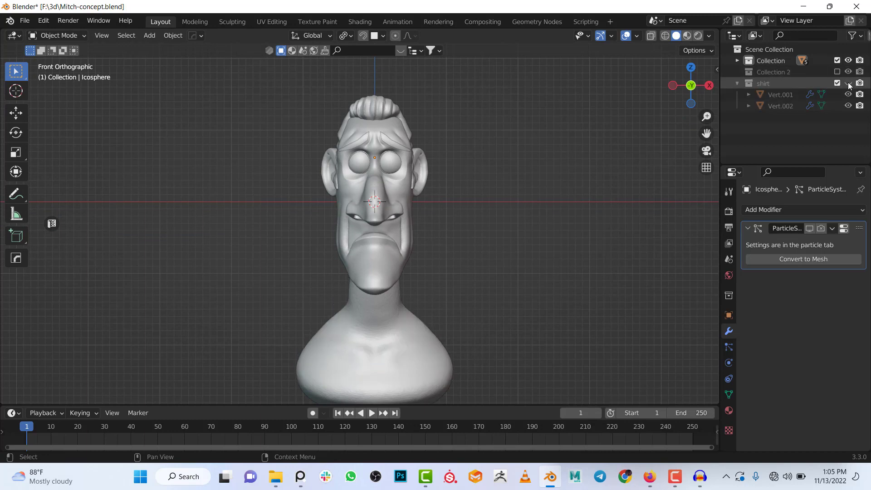
{"action": "scroll", "coordinate": [398, 233], "scroll_direction": "up", "scroll_amount": 3}
{"action": "middle_click_drag", "start_coordinate": [407, 137], "coordinate": [375, 221], "text": "shift"}
{"action": "scroll", "coordinate": [359, 181], "scroll_direction": "up", "scroll_amount": 2}
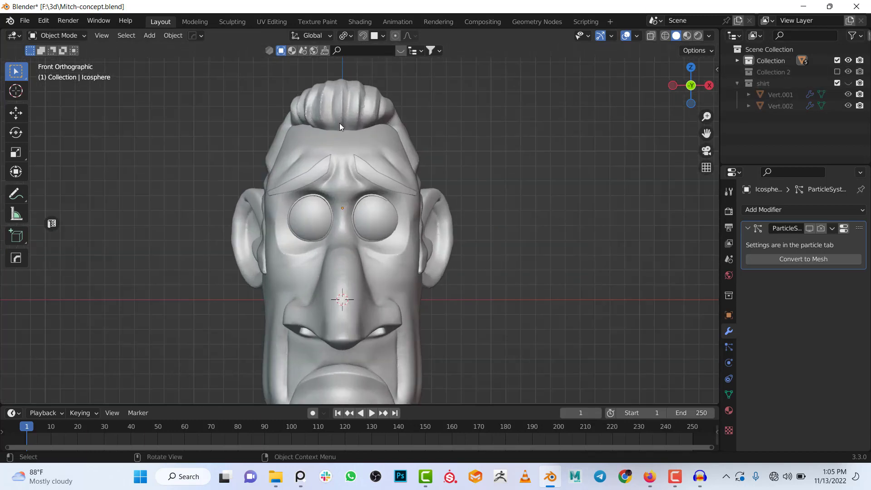
- Hide the hair mesh and the eyebrows, and check the bare head from the side and front
{"action": "left_click", "coordinate": [339, 111]}
{"action": "key", "text": "h"}
{"action": "left_click", "coordinate": [366, 171]}
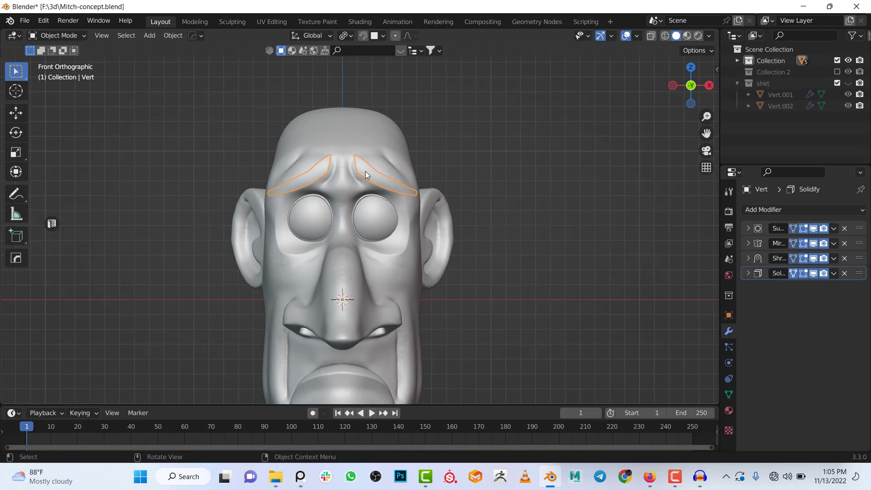
{"action": "key", "text": "h"}
{"action": "scroll", "coordinate": [368, 205], "scroll_direction": "down", "scroll_amount": 1}
{"action": "scroll", "coordinate": [372, 239], "scroll_direction": "down", "scroll_amount": 1}
{"action": "middle_click_drag", "start_coordinate": [416, 277], "coordinate": [292, 271]}
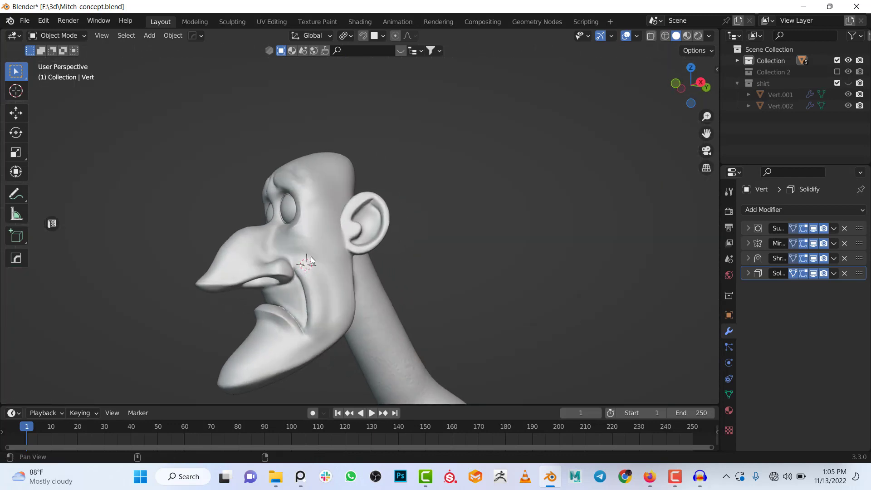
{"action": "middle_click_drag", "start_coordinate": [342, 249], "coordinate": [358, 263]}
{"action": "key", "text": "KP_1"}
{"action": "scroll", "coordinate": [388, 208], "scroll_direction": "up", "scroll_amount": 3}
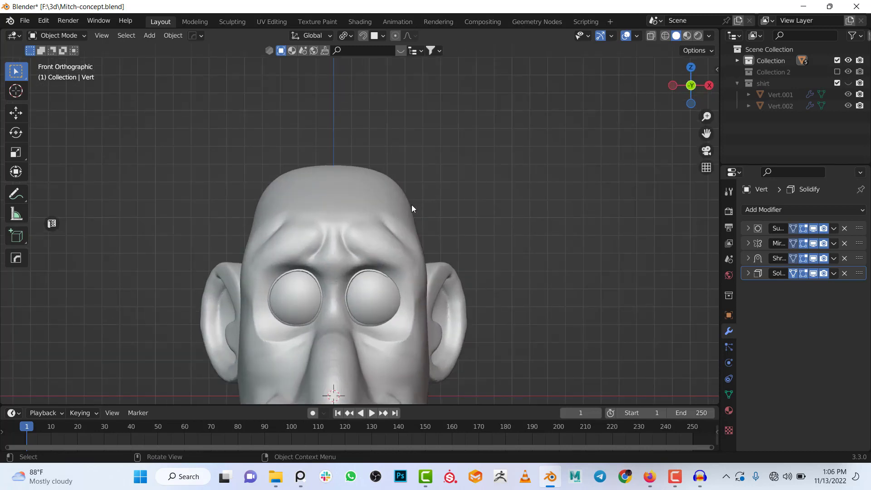
- Search the add-ons in the preferences for "f2" and check whether Mesh: F2 is enabled
{"action": "left_click", "coordinate": [43, 21]}
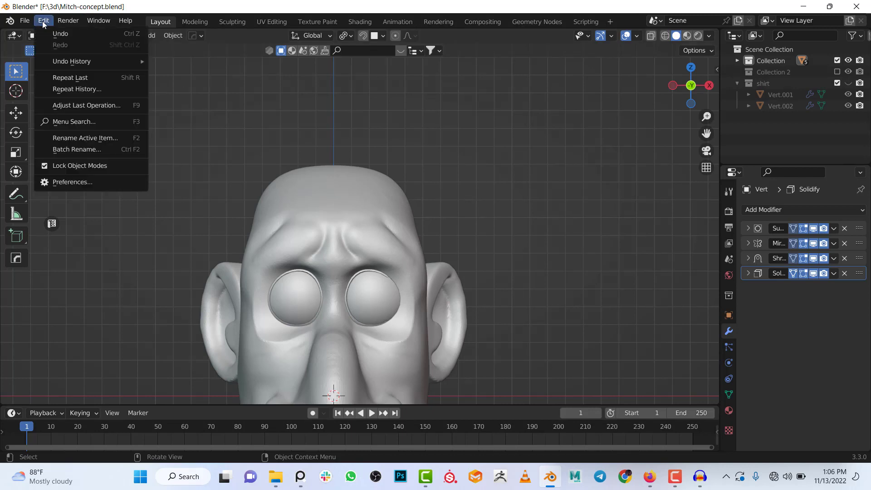
{"action": "left_click", "coordinate": [78, 183]}
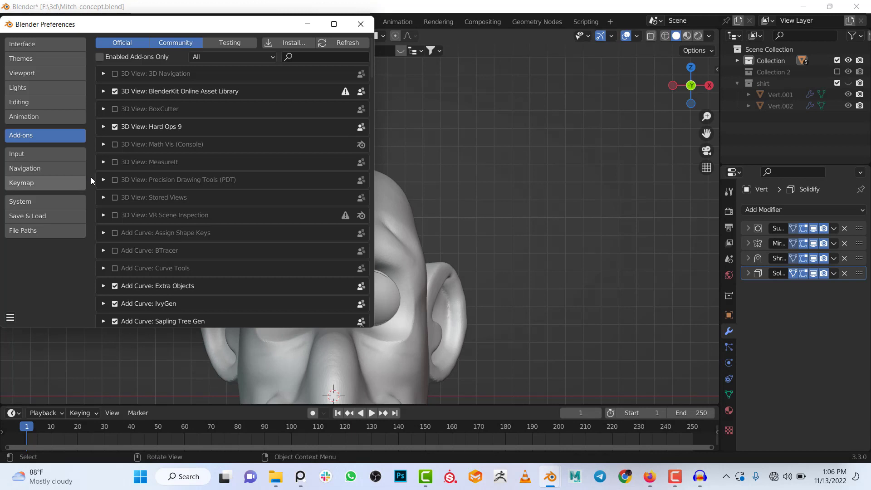
{"action": "left_click", "coordinate": [314, 57]}
{"action": "type", "text": "f2"}
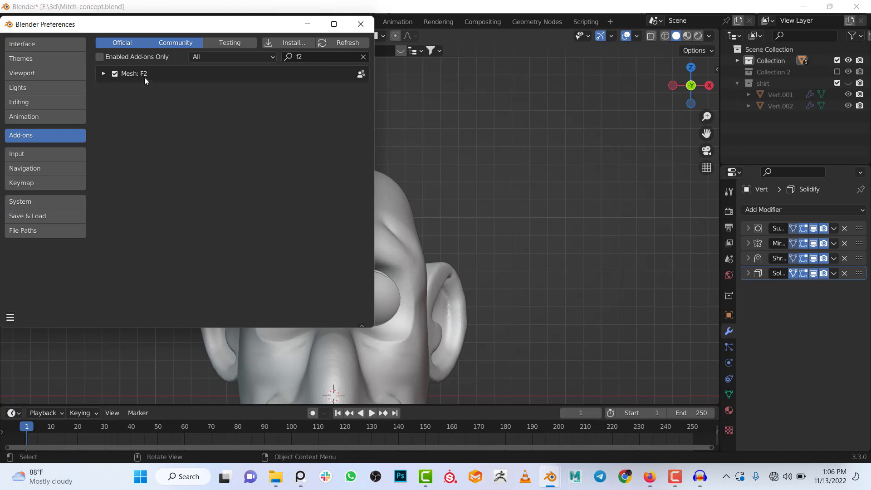
- Search the add-ons for "extr", check whether Add Mesh: Extra Objects is enabled, and close the preferences
{"action": "left_click", "coordinate": [364, 57]}
{"action": "left_click", "coordinate": [324, 56]}
{"action": "type", "text": "e"}
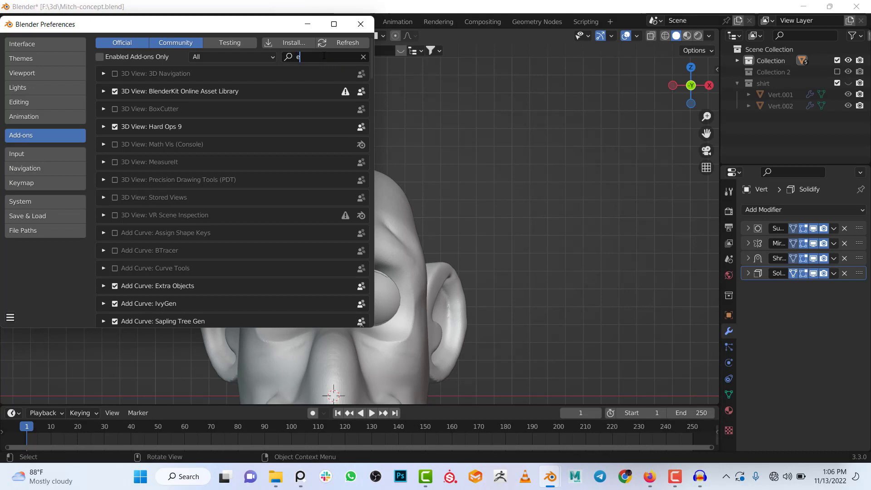
{"action": "type", "text": "xtr"}
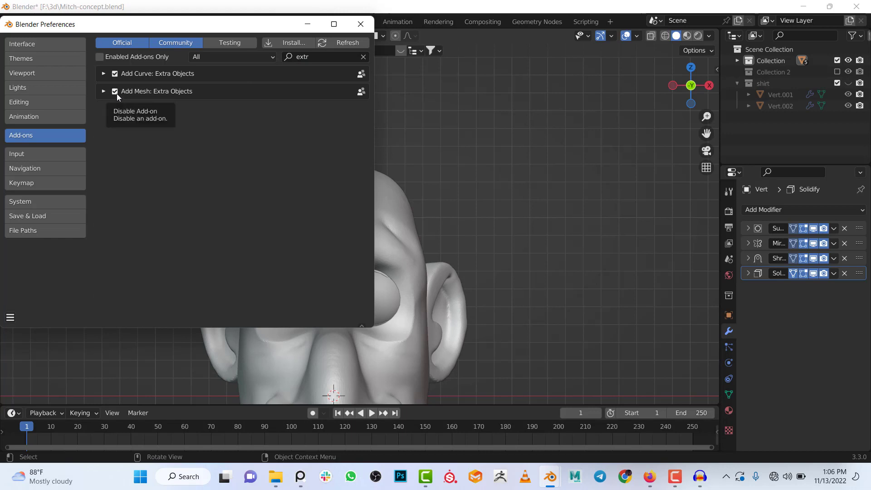
{"action": "left_click", "coordinate": [361, 24]}
- Add a plane at the 3D cursor and merge all its vertices at center into a single vertex
{"action": "scroll", "coordinate": [372, 177], "scroll_direction": "down", "scroll_amount": 3}
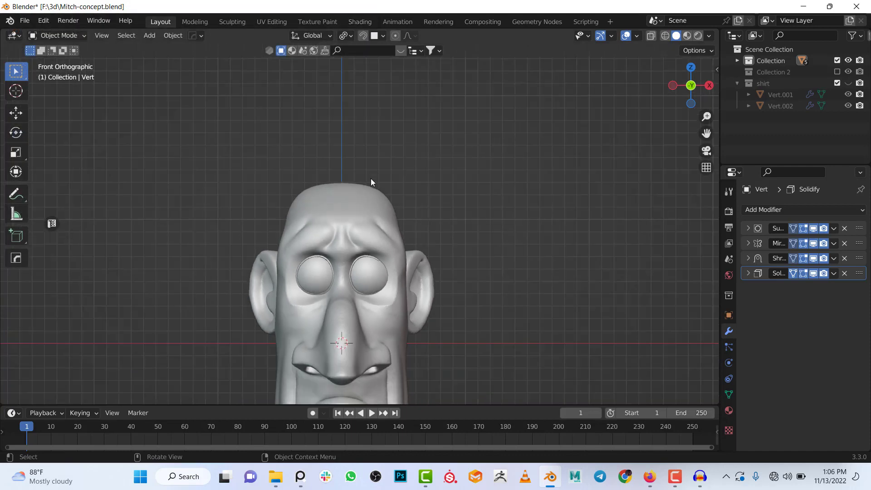
{"action": "middle_click_drag", "start_coordinate": [374, 227], "coordinate": [357, 187], "text": "shift"}
{"action": "key", "text": "shift+a"}
{"action": "mouse_move", "coordinate": [339, 167]}
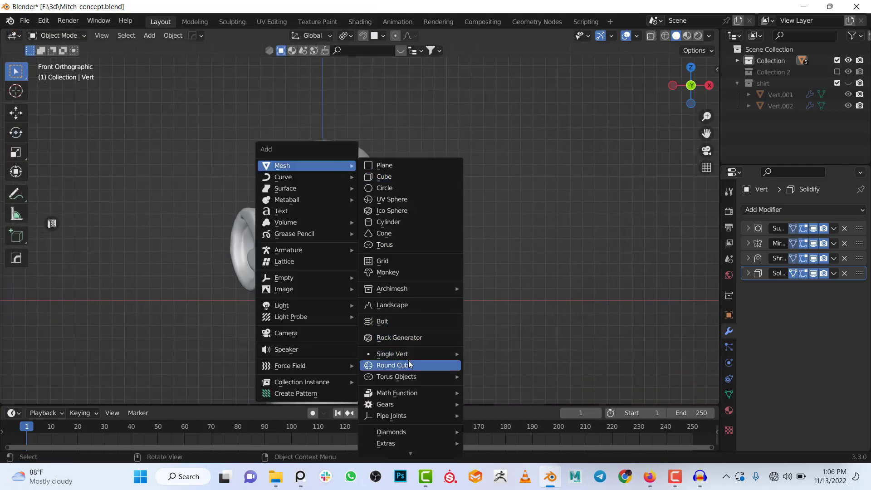
{"action": "mouse_move", "coordinate": [405, 358]}
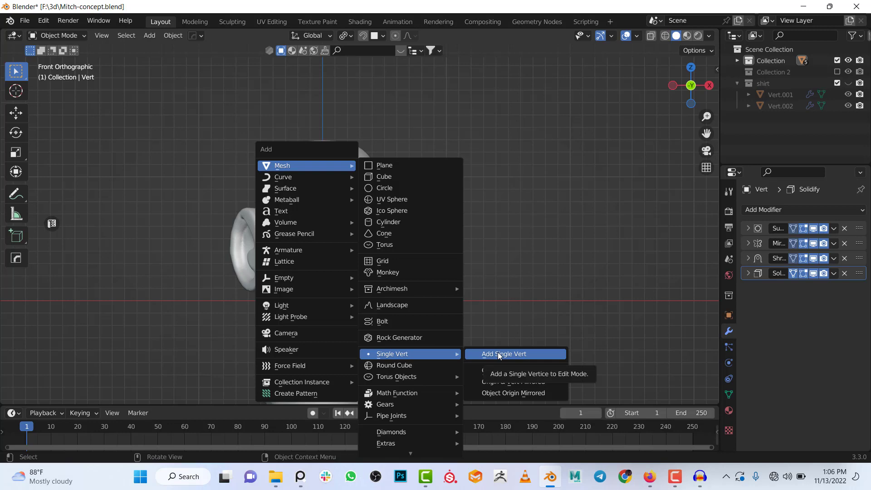
{"action": "left_click", "coordinate": [370, 165]}
{"action": "key", "text": "Tab"}
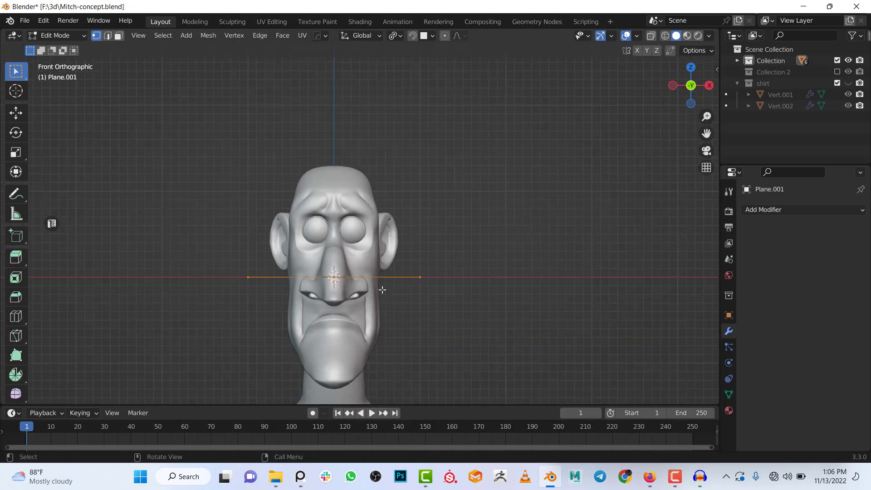
{"action": "key", "text": "m"}
{"action": "left_click", "coordinate": [382, 289]}
{"action": "scroll", "coordinate": [382, 290], "scroll_direction": "up", "scroll_amount": 1}
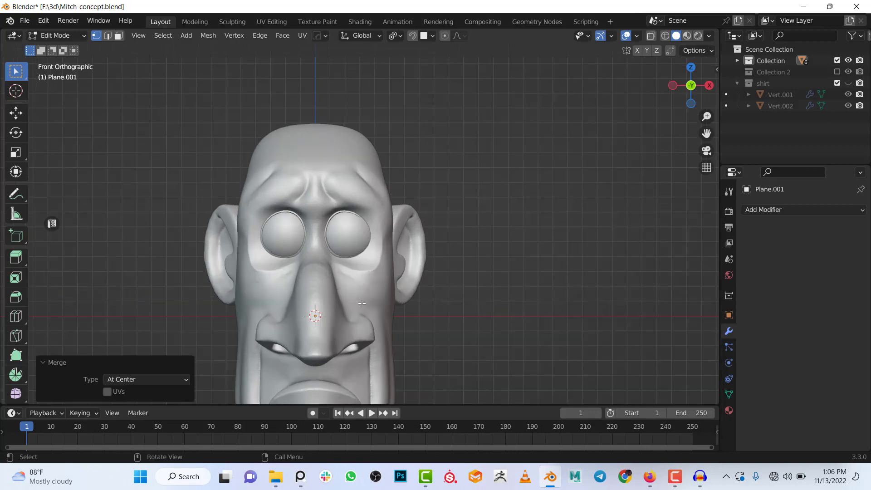
- Move the merged vertex out beside the head, and delete the plane object in Object Mode
{"action": "key", "text": "g"}
{"action": "left_click", "coordinate": [499, 279]}
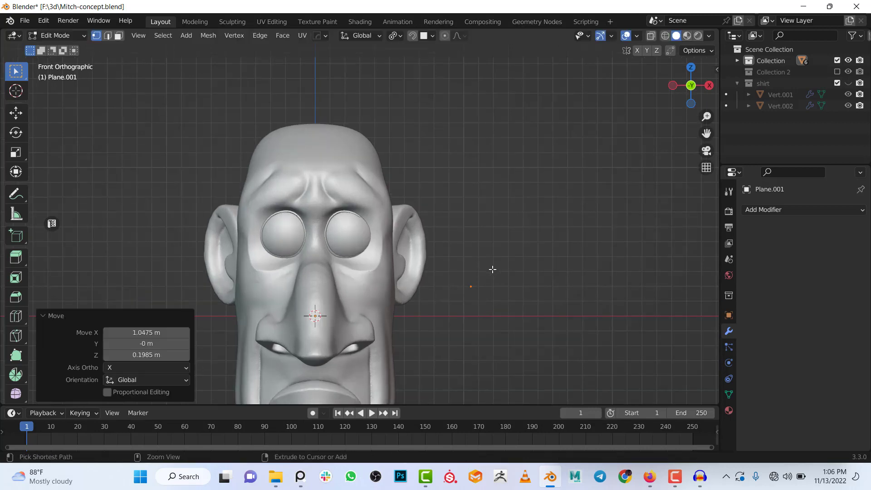
{"action": "key", "text": "Tab"}
{"action": "key", "text": "x"}
{"action": "left_click", "coordinate": [487, 274]}
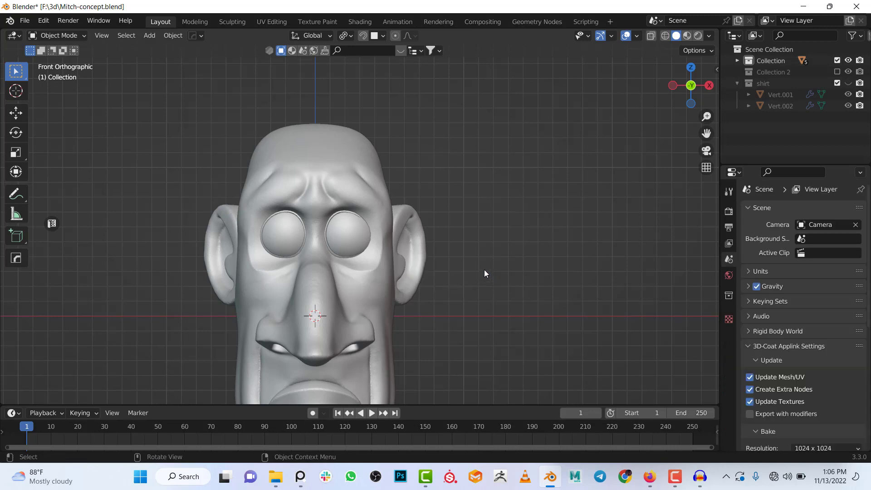
- Add a Single Vert mesh object at the 3D cursor
{"action": "key", "text": "shift+a"}
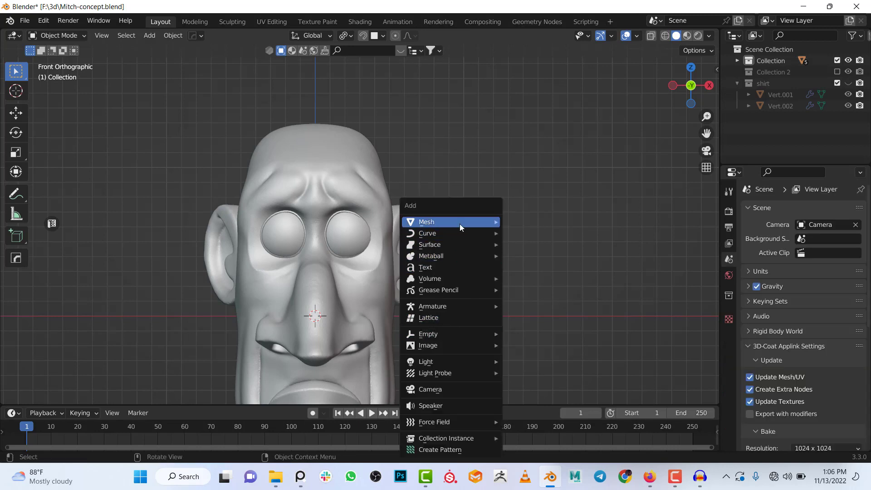
{"action": "mouse_move", "coordinate": [460, 224]}
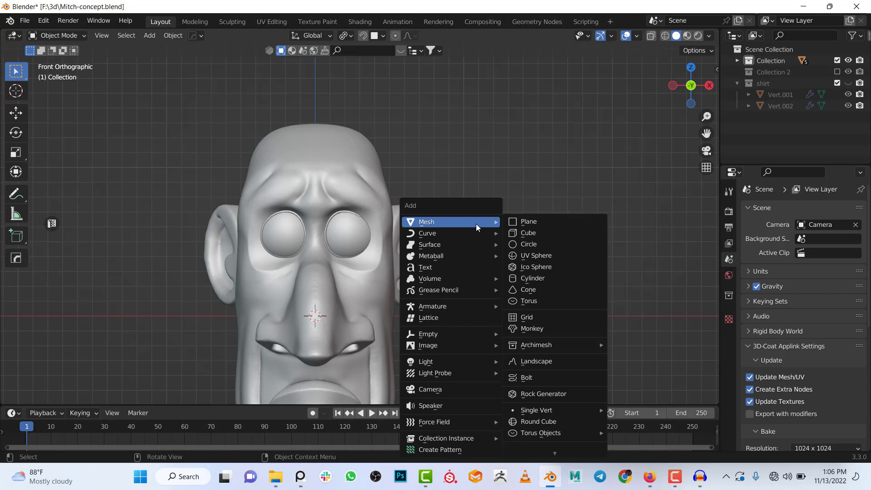
{"action": "mouse_move", "coordinate": [544, 410]}
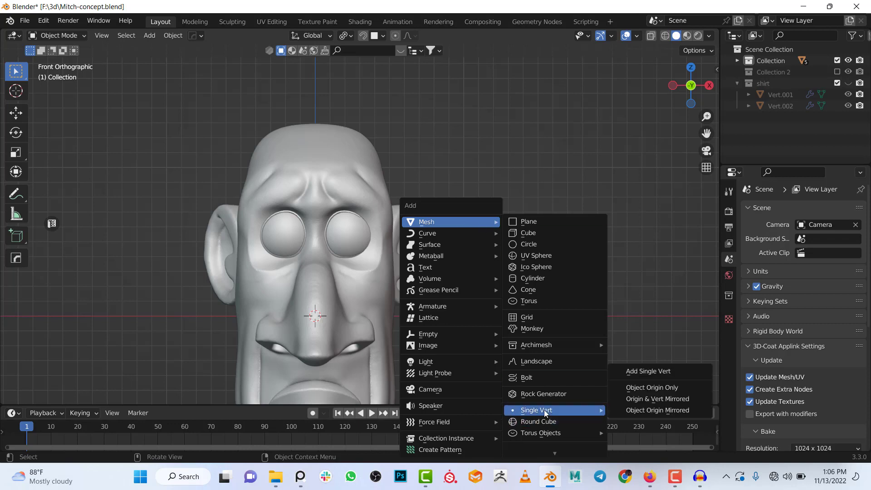
{"action": "left_click", "coordinate": [641, 370]}
- Turn on snapping to Face Project and let it affect Move, Rotate and Scale
{"action": "scroll", "coordinate": [345, 283], "scroll_direction": "up", "scroll_amount": 2}
{"action": "middle_click_drag", "start_coordinate": [345, 283], "coordinate": [413, 259], "text": "shift"}
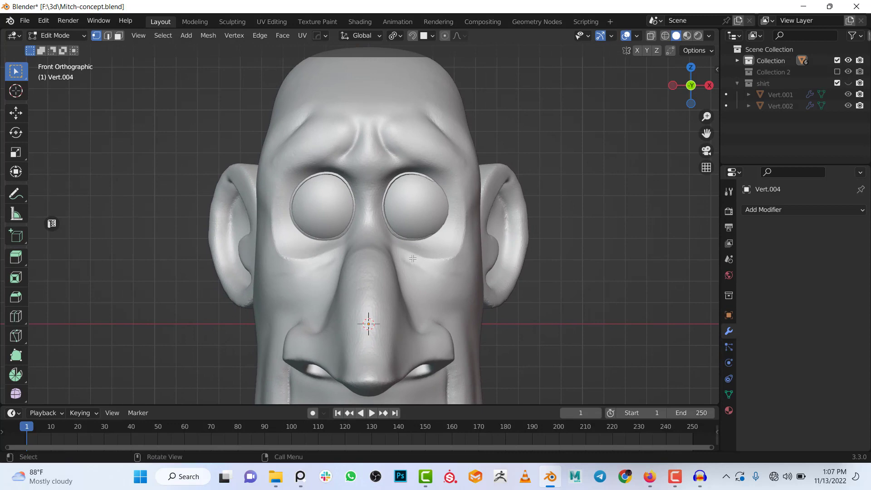
{"action": "left_click", "coordinate": [413, 36]}
{"action": "left_click", "coordinate": [426, 36]}
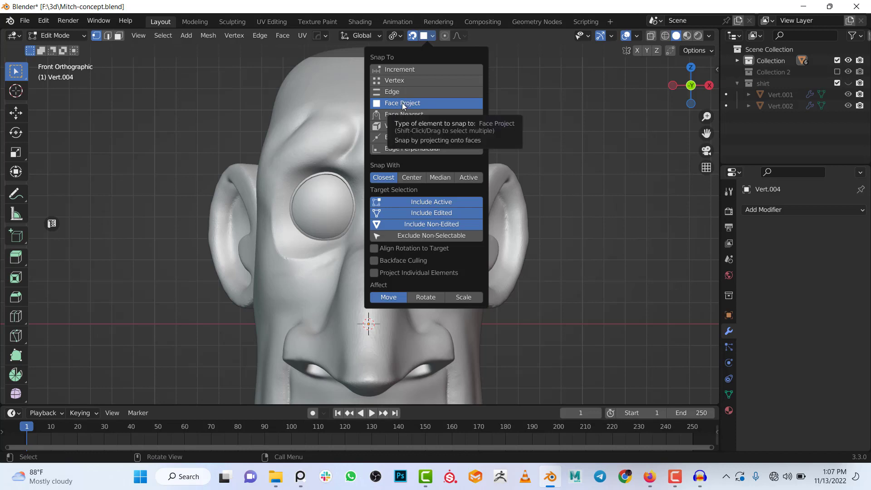
{"action": "left_click", "coordinate": [429, 36]}
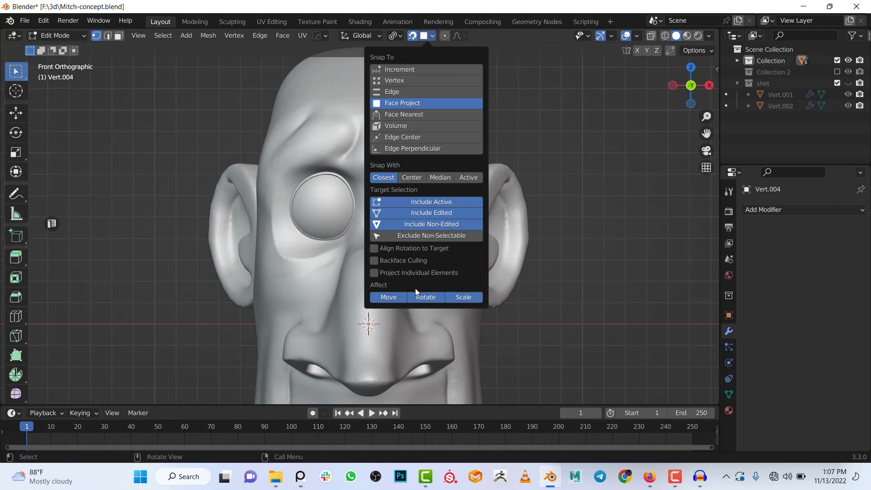
{"action": "scroll", "coordinate": [402, 199], "scroll_direction": "up", "scroll_amount": 1}
{"action": "middle_click_drag", "start_coordinate": [464, 220], "coordinate": [404, 276], "text": "shift"}
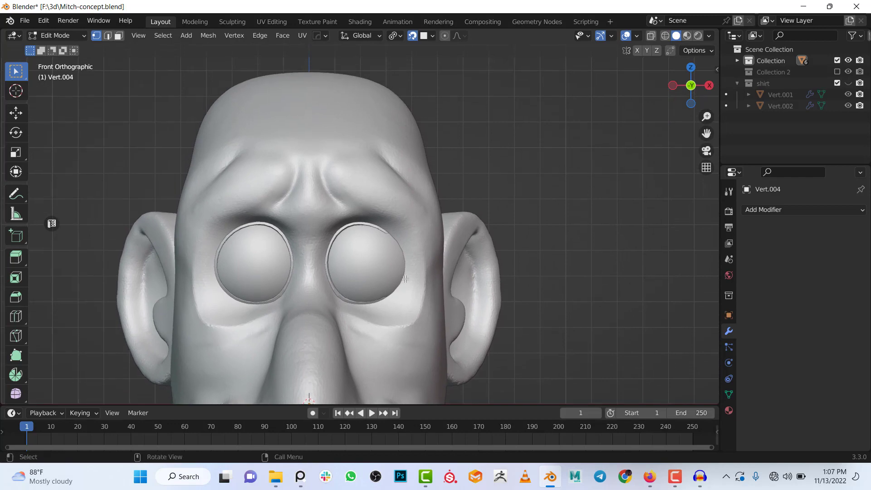
{"action": "scroll", "coordinate": [323, 287], "scroll_direction": "up", "scroll_amount": 2}
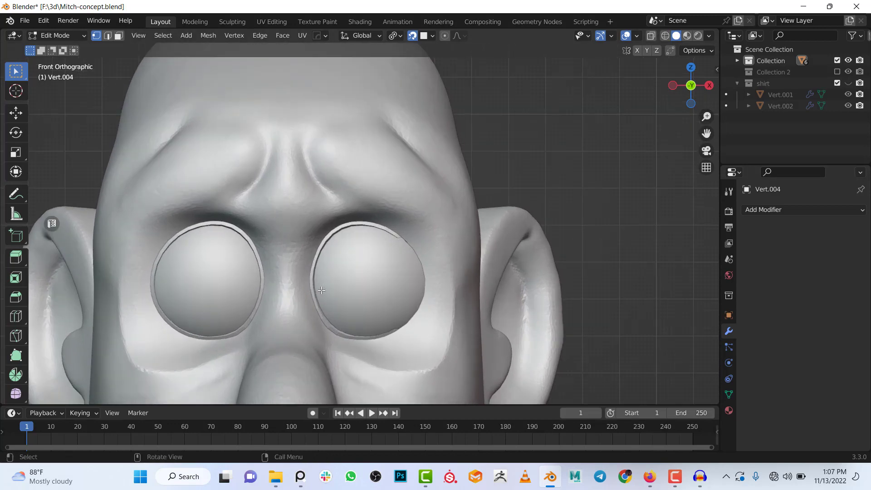
{"action": "scroll", "coordinate": [358, 223], "scroll_direction": "down", "scroll_amount": 6}
{"action": "middle_click_drag", "start_coordinate": [360, 224], "coordinate": [373, 190], "text": "shift"}
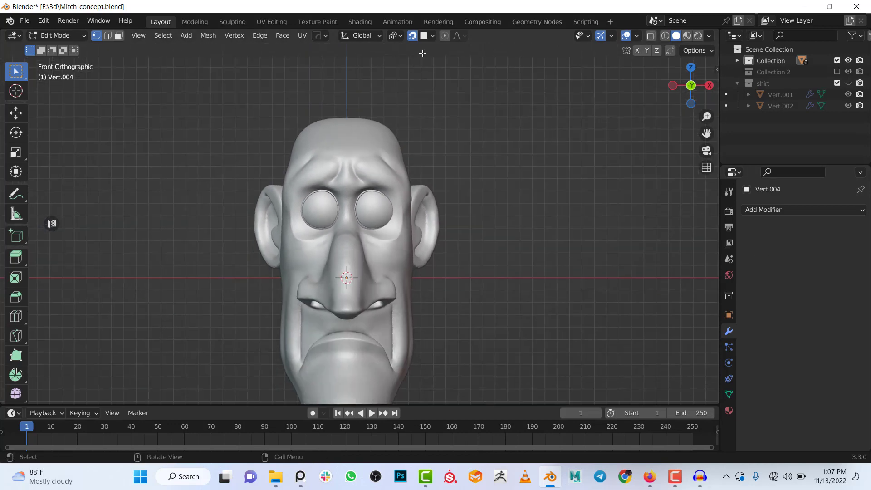
- Try moving the single vertex inside the head in wireframe display, and return to the solid front view
{"action": "key", "text": "shift+z"}
{"action": "scroll", "coordinate": [397, 308], "scroll_direction": "up", "scroll_amount": 2}
{"action": "middle_click_drag", "start_coordinate": [397, 308], "coordinate": [375, 266]}
{"action": "scroll", "coordinate": [308, 346], "scroll_direction": "up", "scroll_amount": 1}
{"action": "scroll", "coordinate": [375, 246], "scroll_direction": "up", "scroll_amount": 3}
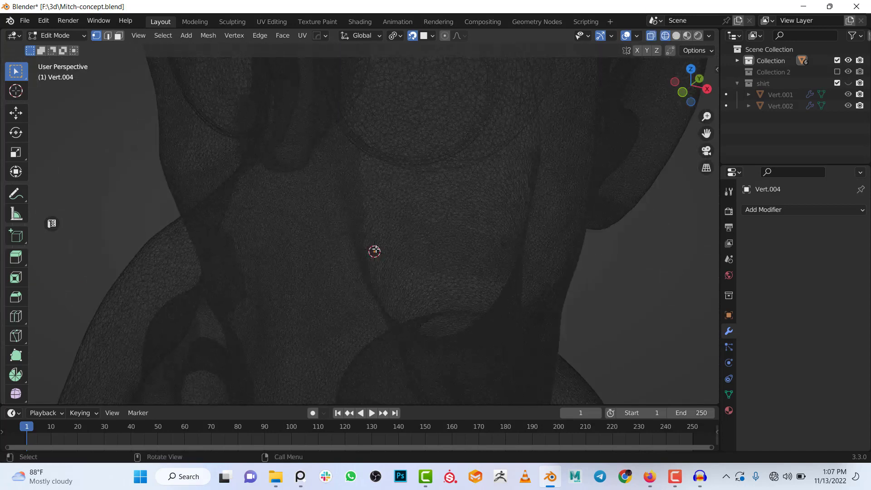
{"action": "key", "text": "g"}
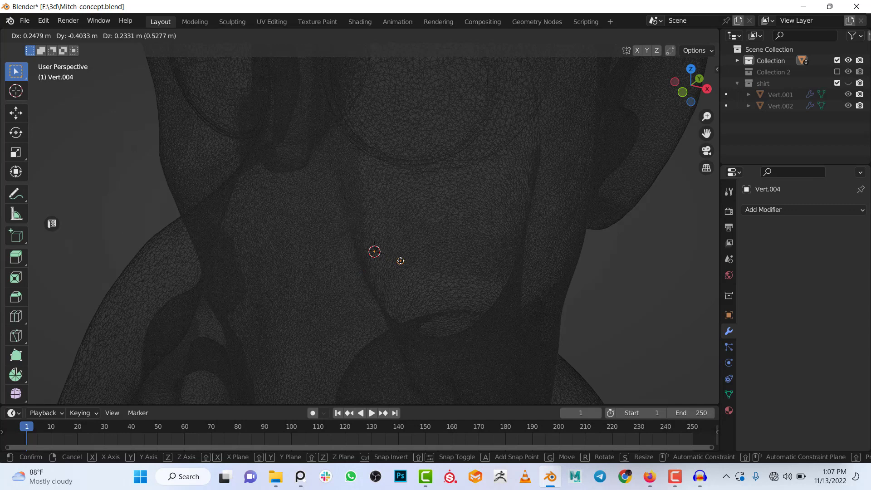
{"action": "left_click", "coordinate": [400, 260]}
{"action": "key", "text": "KP_1"}
{"action": "scroll", "coordinate": [424, 188], "scroll_direction": "up", "scroll_amount": 2}
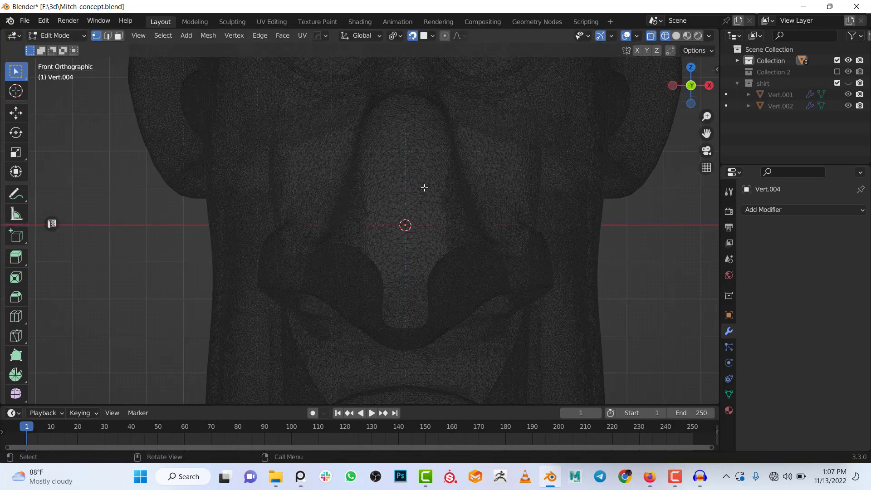
{"action": "key", "text": "shift+z"}
- Snap the single vertex onto the face surface at the inner edge of the +X side eye socket
{"action": "middle_click_drag", "start_coordinate": [416, 181], "coordinate": [354, 331], "text": "shift"}
{"action": "scroll", "coordinate": [361, 300], "scroll_direction": "up", "scroll_amount": 1}
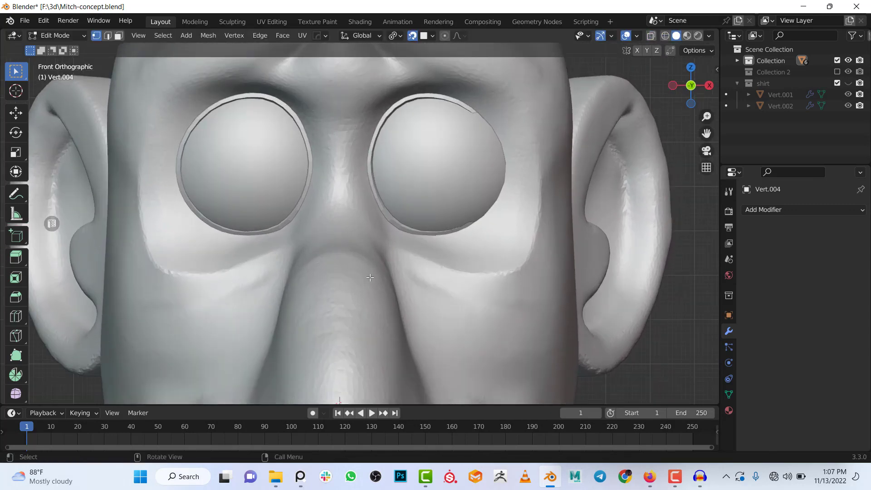
{"action": "key", "text": "g"}
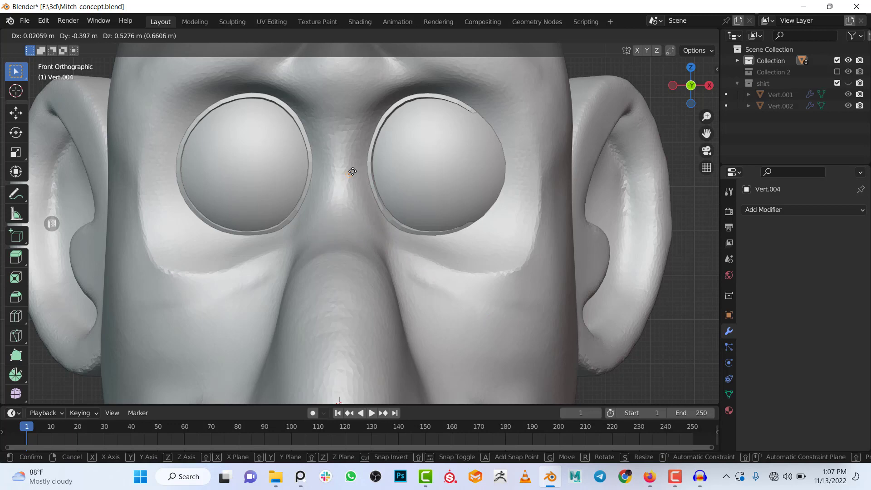
{"action": "left_click", "coordinate": [368, 176]}
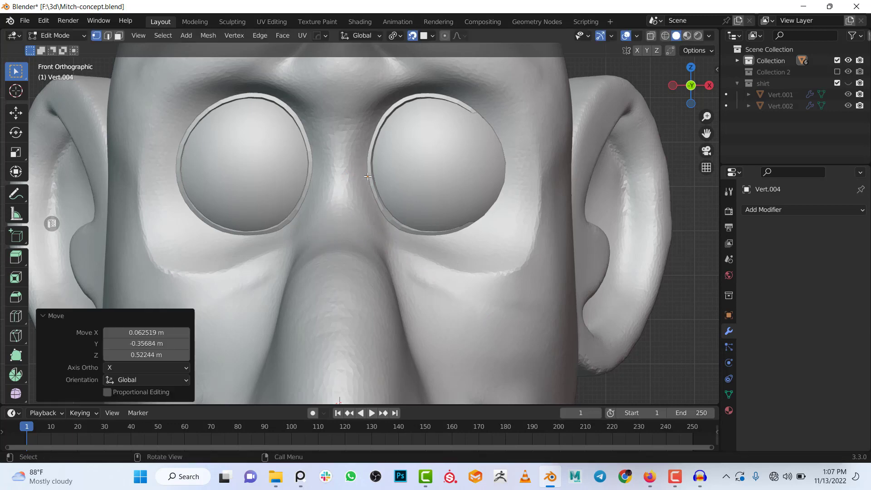
{"action": "scroll", "coordinate": [432, 173], "scroll_direction": "down", "scroll_amount": 1}
{"action": "middle_click_drag", "start_coordinate": [437, 169], "coordinate": [421, 224], "text": "shift"}
{"action": "middle_click_drag", "start_coordinate": [402, 252], "coordinate": [387, 255]}
{"action": "scroll", "coordinate": [270, 259], "scroll_direction": "down", "scroll_amount": 1}
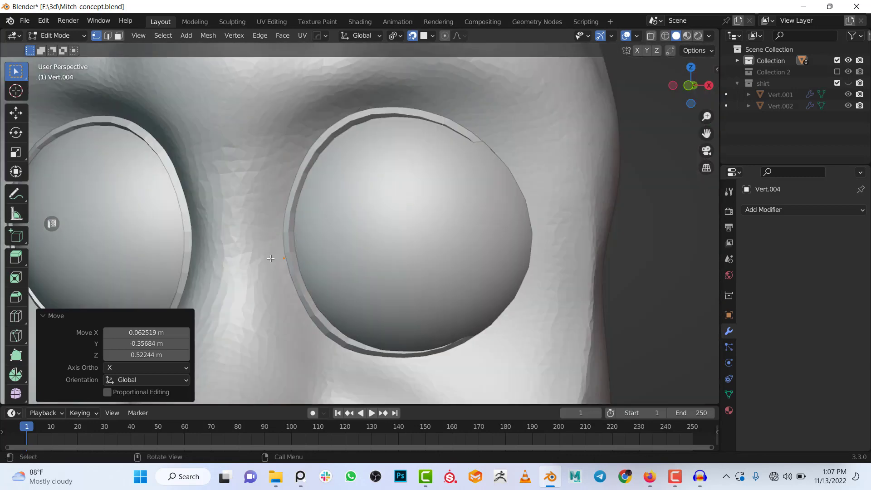
{"action": "left_click", "coordinate": [431, 35]}
{"action": "scroll", "coordinate": [258, 233], "scroll_direction": "down", "scroll_amount": 1}
{"action": "scroll", "coordinate": [300, 249], "scroll_direction": "up", "scroll_amount": 1}
{"action": "middle_click_drag", "start_coordinate": [294, 234], "coordinate": [387, 234], "text": "shift"}
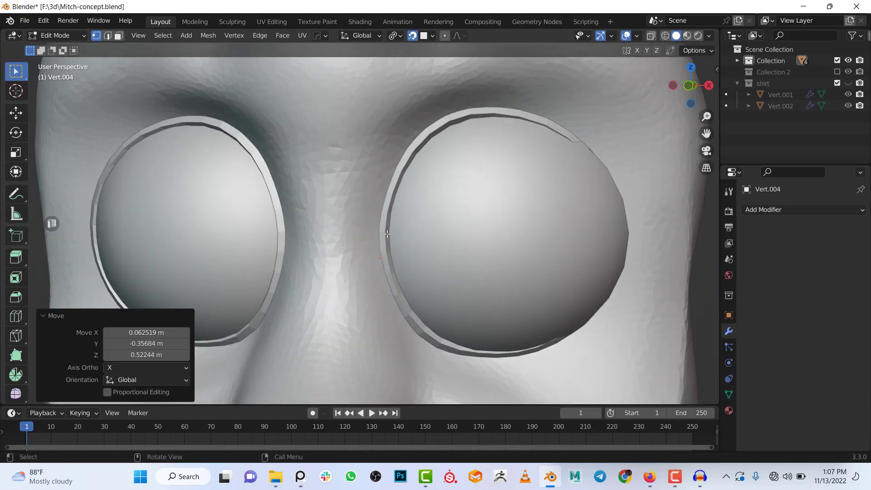
{"action": "key", "text": "g"}
{"action": "key", "text": "Escape"}
- Return to Object Mode in front view and hide the eyelid rims around both eyes
{"action": "scroll", "coordinate": [384, 252], "scroll_direction": "down", "scroll_amount": 2}
{"action": "key", "text": "KP_1"}
{"action": "scroll", "coordinate": [399, 250], "scroll_direction": "up", "scroll_amount": 2}
{"action": "key", "text": "Tab"}
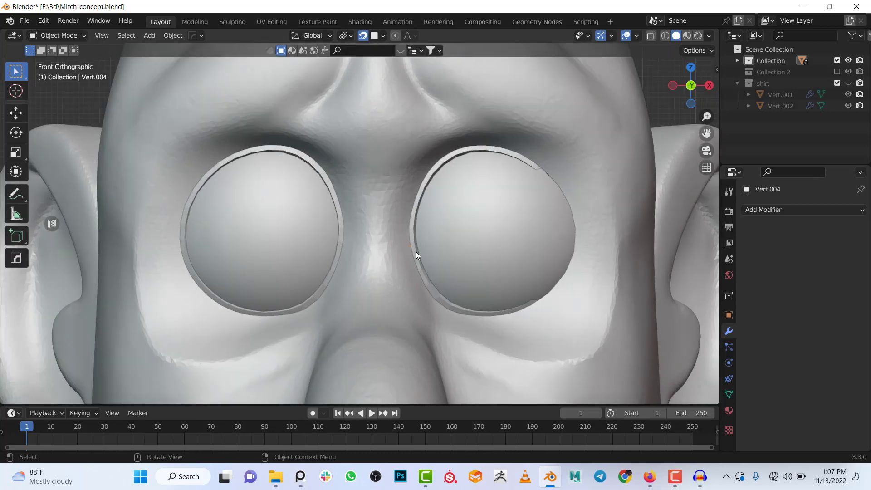
{"action": "left_click", "coordinate": [416, 251]}
{"action": "key", "text": "h"}
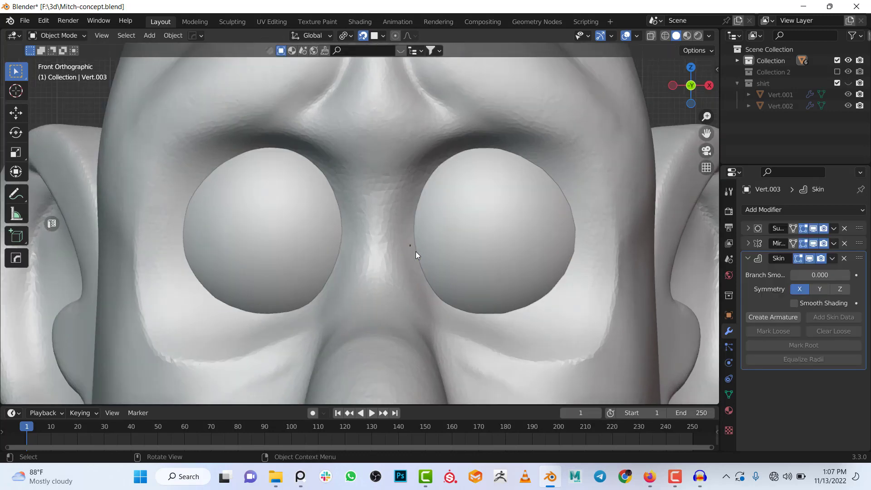
- Select the single-vertex object at the inner edge of the +X side eye
{"action": "scroll", "coordinate": [416, 251], "scroll_direction": "up", "scroll_amount": 4}
{"action": "left_click", "coordinate": [447, 263]}
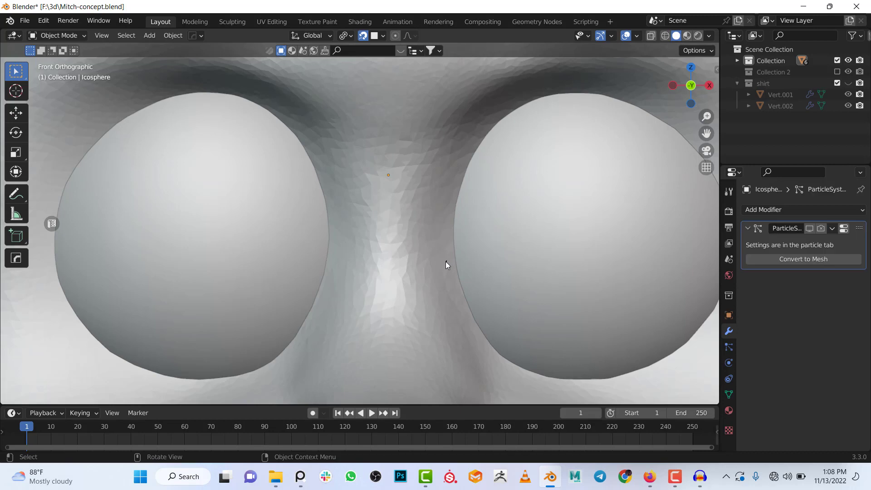
{"action": "scroll", "coordinate": [356, 261], "scroll_direction": "up", "scroll_amount": 3}
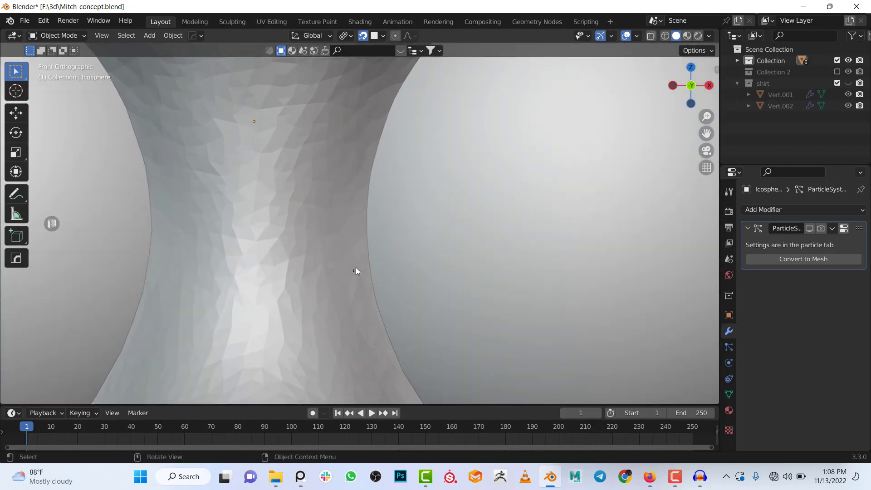
{"action": "left_click", "coordinate": [355, 271]}
{"action": "scroll", "coordinate": [356, 277], "scroll_direction": "down", "scroll_amount": 5}
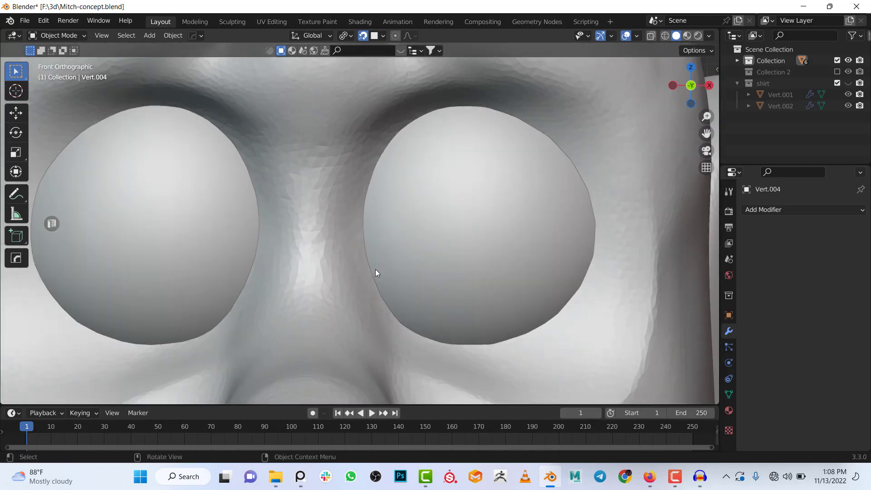
{"action": "scroll", "coordinate": [374, 274], "scroll_direction": "up", "scroll_amount": 1}
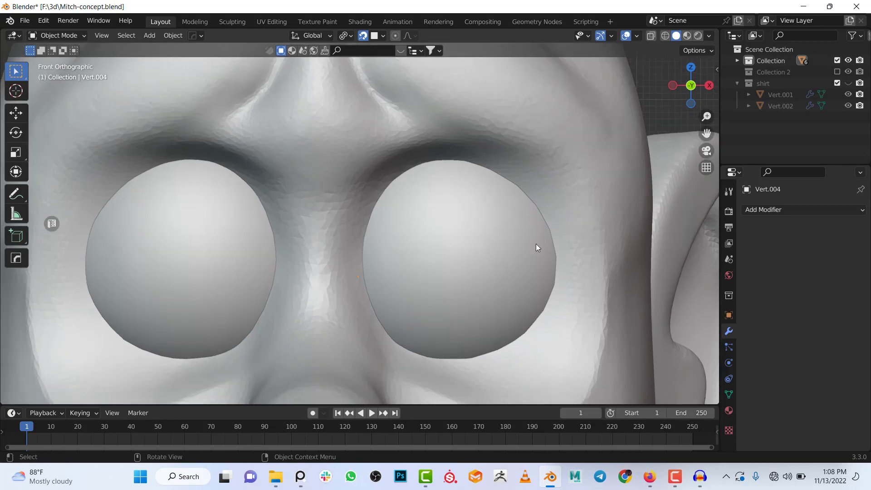
- Add a Mirror modifier on the X axis to the single-vertex object, using the head mesh Icosphere as mirror object
{"action": "left_click", "coordinate": [782, 210]}
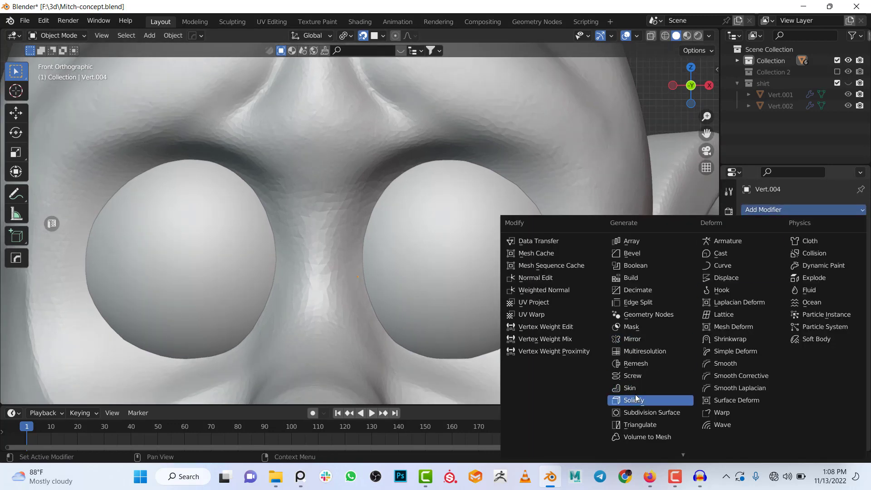
{"action": "left_click", "coordinate": [635, 340]}
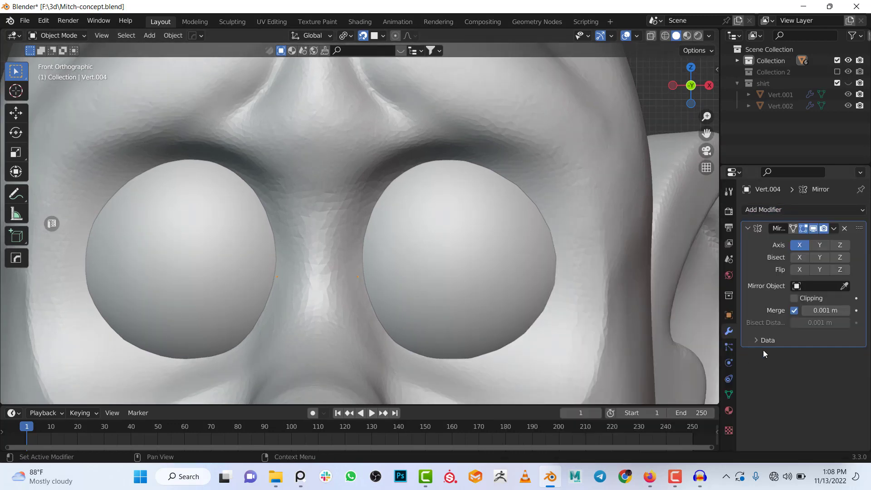
{"action": "left_click", "coordinate": [845, 286]}
{"action": "left_click", "coordinate": [351, 125]}
{"action": "scroll", "coordinate": [349, 153], "scroll_direction": "down", "scroll_amount": 5}
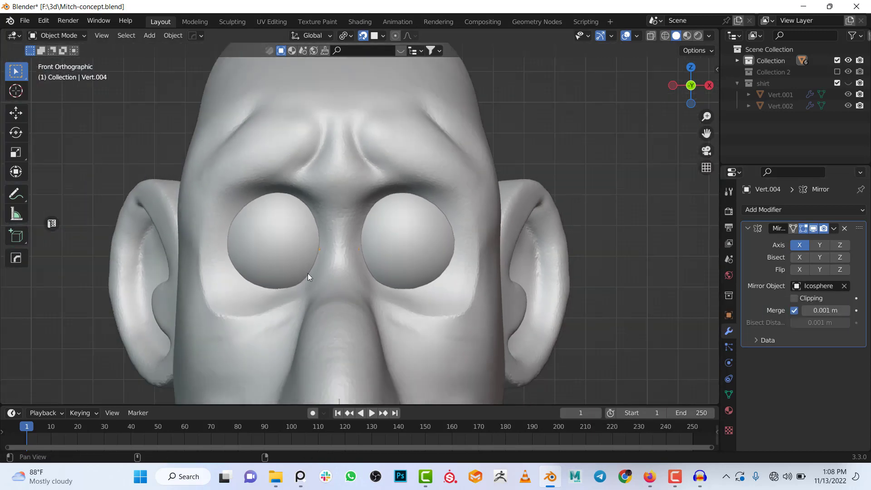
- Clear the mirror object, recentre the 3D cursor, check the mirrored vertices in wireframe, and return to solid display
{"action": "left_click", "coordinate": [844, 285]}
{"action": "key", "text": "shift+c"}
{"action": "key", "text": "shift+z"}
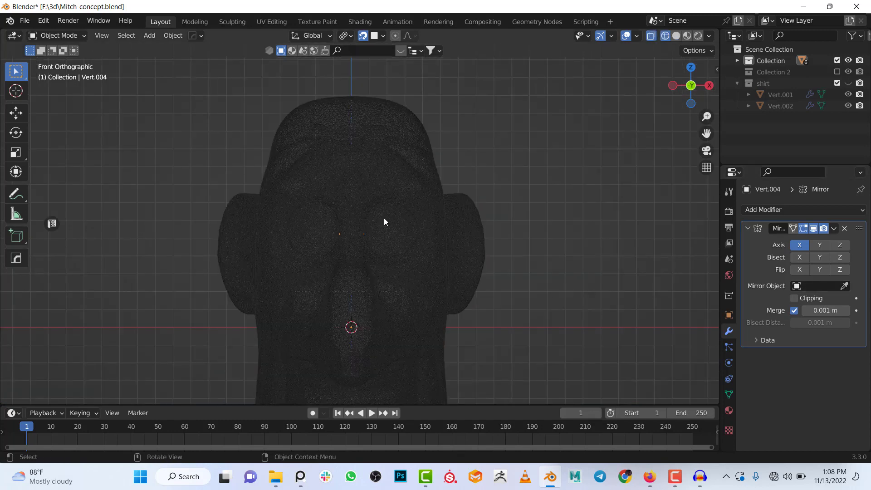
{"action": "scroll", "coordinate": [355, 274], "scroll_direction": "up", "scroll_amount": 4}
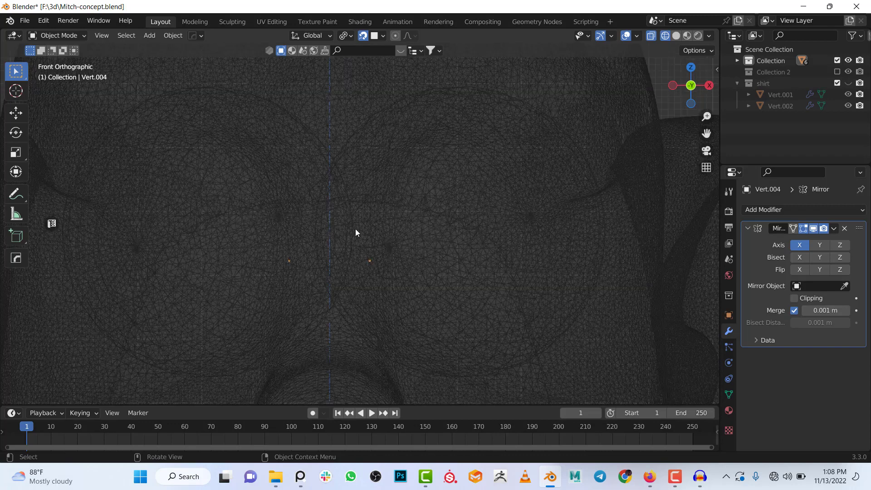
{"action": "key", "text": "shift+z"}
{"action": "scroll", "coordinate": [369, 240], "scroll_direction": "up", "scroll_amount": 1}
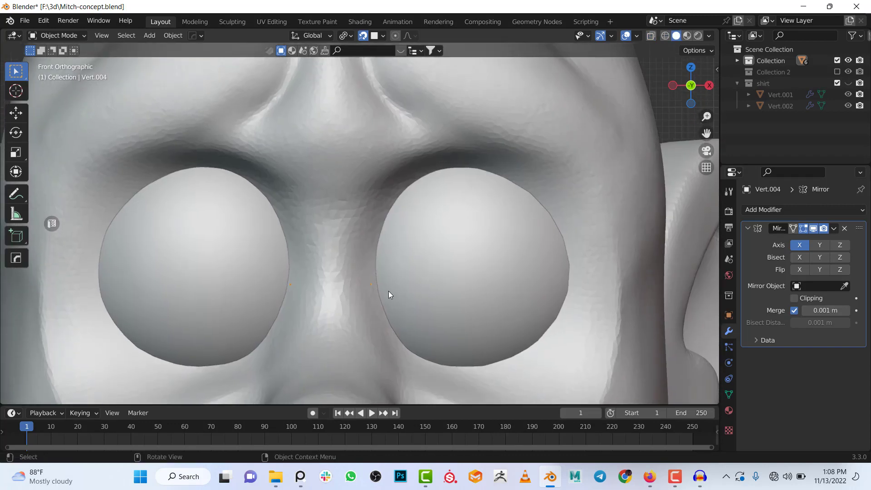
{"action": "scroll", "coordinate": [389, 290], "scroll_direction": "up", "scroll_amount": 1}
{"action": "scroll", "coordinate": [345, 273], "scroll_direction": "up", "scroll_amount": 2}
{"action": "scroll", "coordinate": [317, 290], "scroll_direction": "up", "scroll_amount": 1}
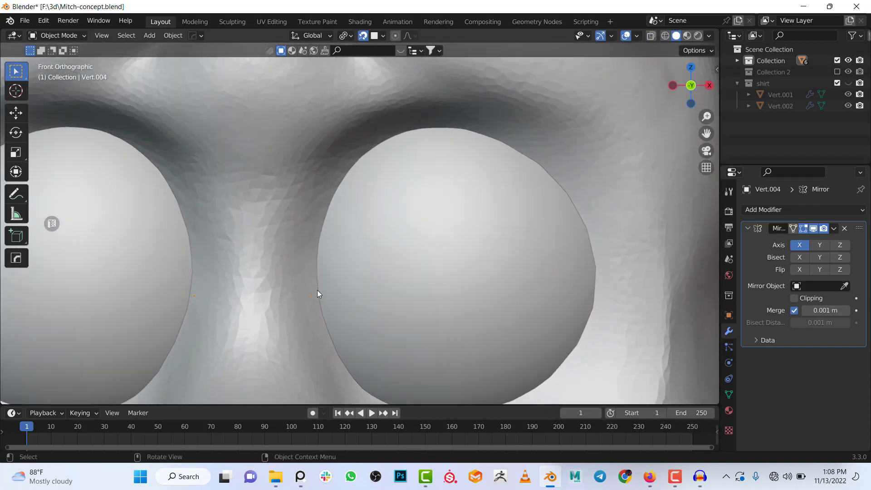
- In Edit Mode, extrude the vertex about 0.077 m upward along the inner rim of the +X side eye
{"action": "key", "text": "Tab"}
{"action": "scroll", "coordinate": [317, 290], "scroll_direction": "down", "scroll_amount": 1}
{"action": "middle_click_drag", "start_coordinate": [341, 282], "coordinate": [326, 311], "text": "shift"}
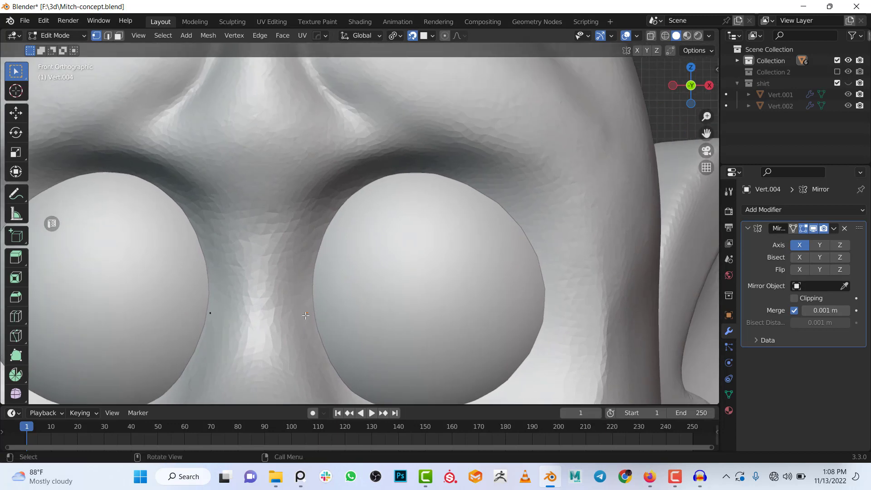
{"action": "key", "text": "e"}
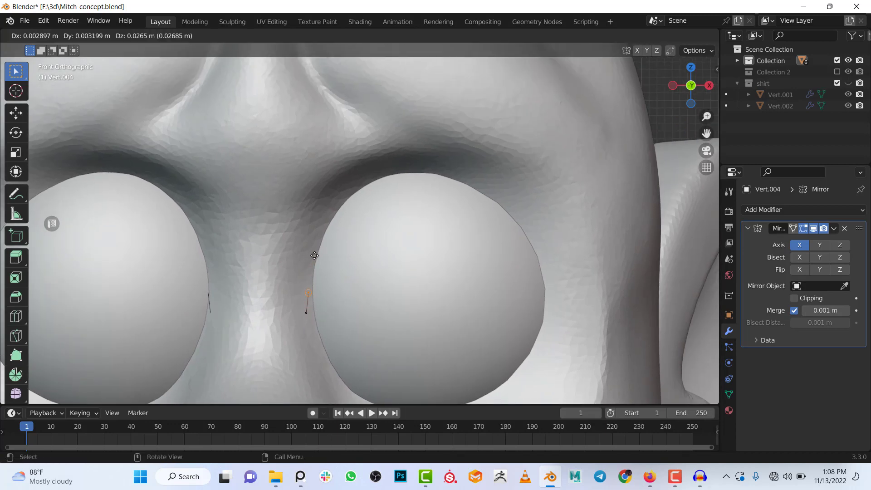
{"action": "left_click", "coordinate": [310, 253]}
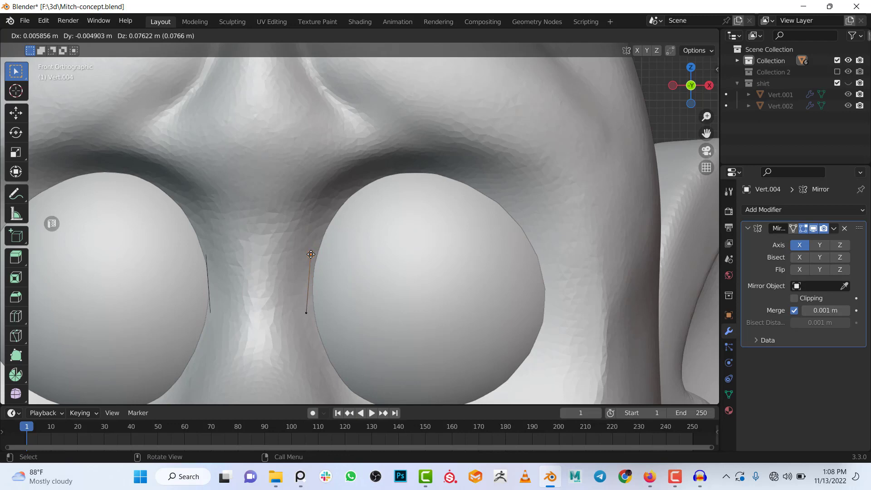
- Set the head mesh Icosphere as the Mirror modifier's mirror object and collapse the modifier's settings
{"action": "left_click", "coordinate": [844, 286]}
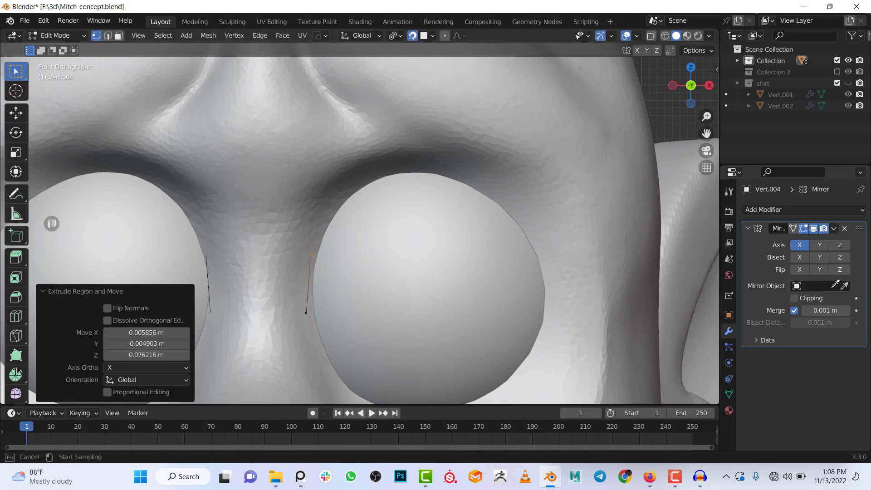
{"action": "left_click", "coordinate": [306, 194]}
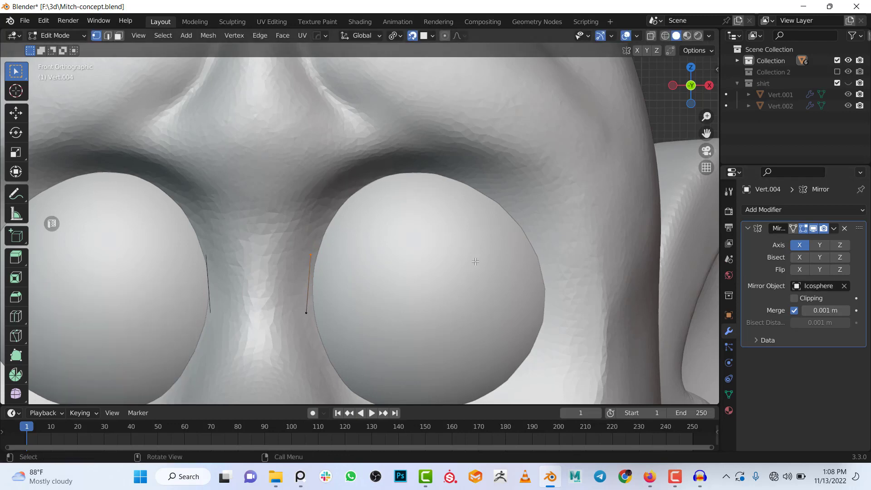
{"action": "left_click", "coordinate": [747, 229]}
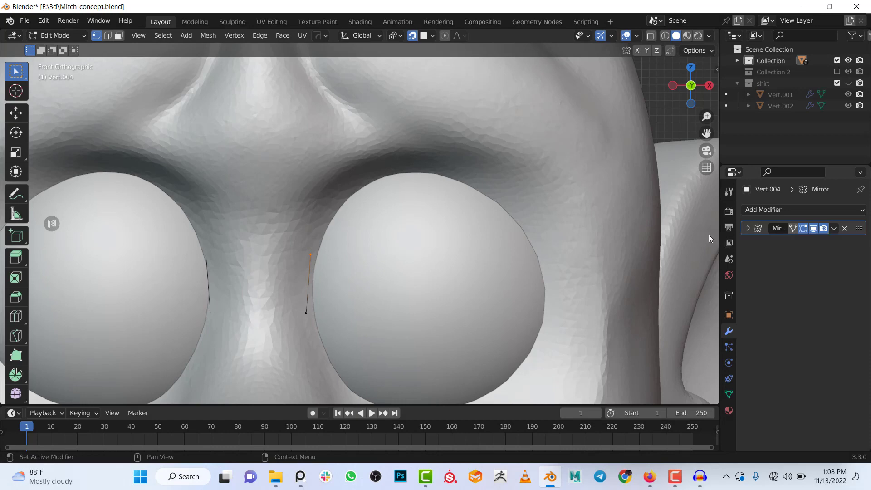
- Extend the edge chain from its upper vertex with four new vertices along the eye's upper rim to the outer corner
{"action": "middle_click_drag", "start_coordinate": [364, 271], "coordinate": [323, 209], "text": "shift"}
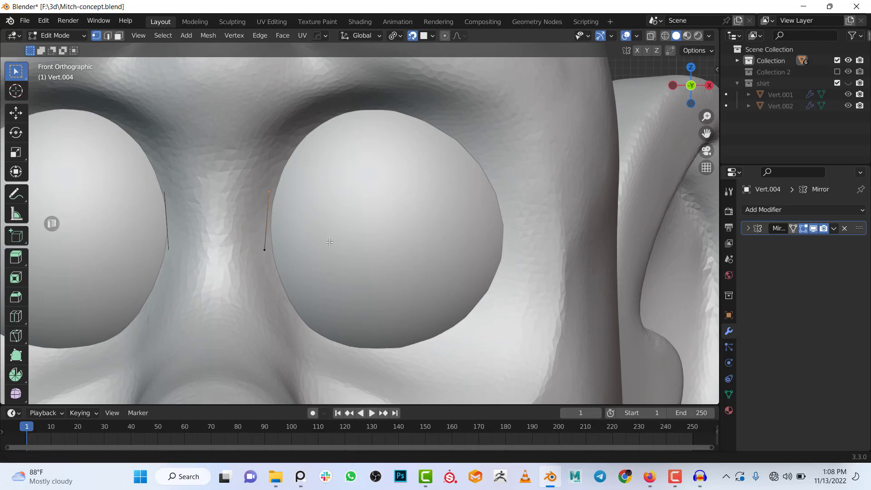
{"action": "middle_click_drag", "start_coordinate": [329, 232], "coordinate": [307, 290], "text": "shift"}
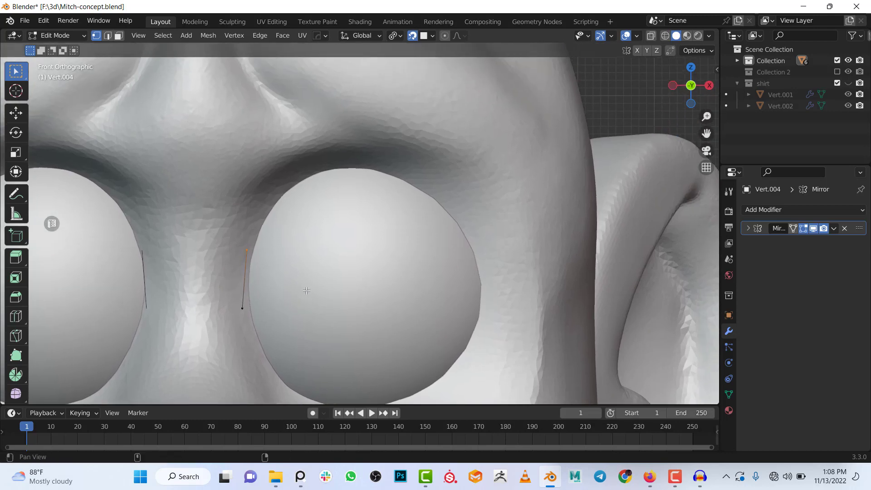
{"action": "left_click", "coordinate": [243, 308]}
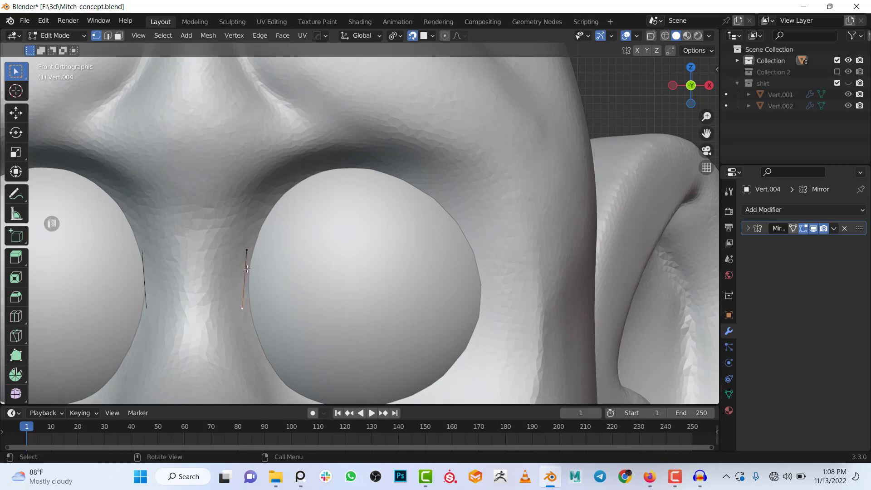
{"action": "left_click", "coordinate": [247, 252]}
{"action": "right_click", "coordinate": [292, 183], "text": "ctrl"}
{"action": "right_click", "coordinate": [393, 172], "text": "ctrl"}
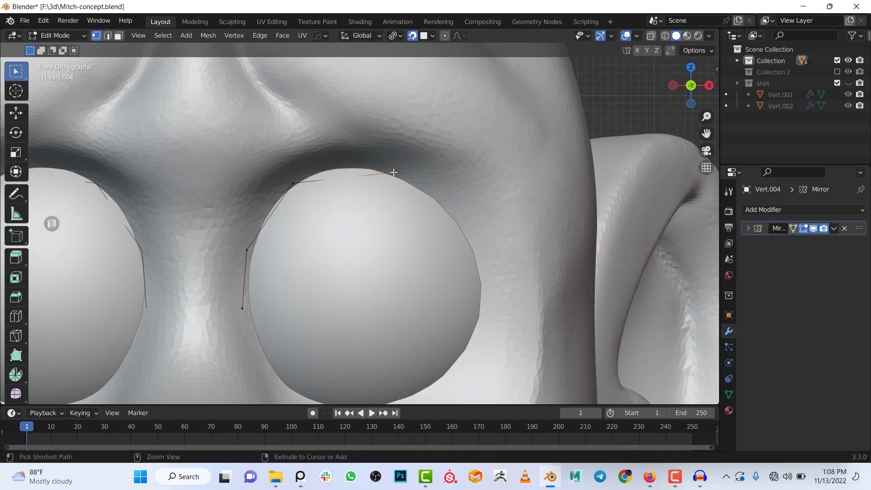
{"action": "right_click", "coordinate": [467, 230], "text": "ctrl"}
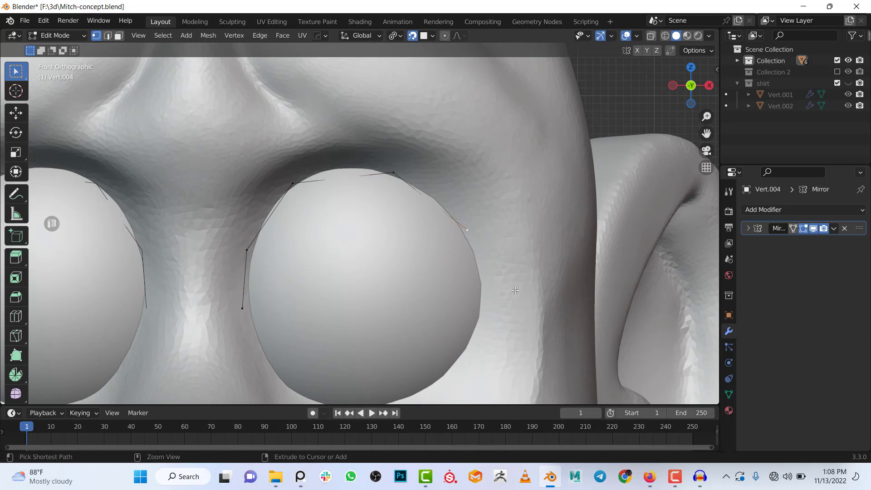
{"action": "right_click", "coordinate": [485, 286], "text": "ctrl"}
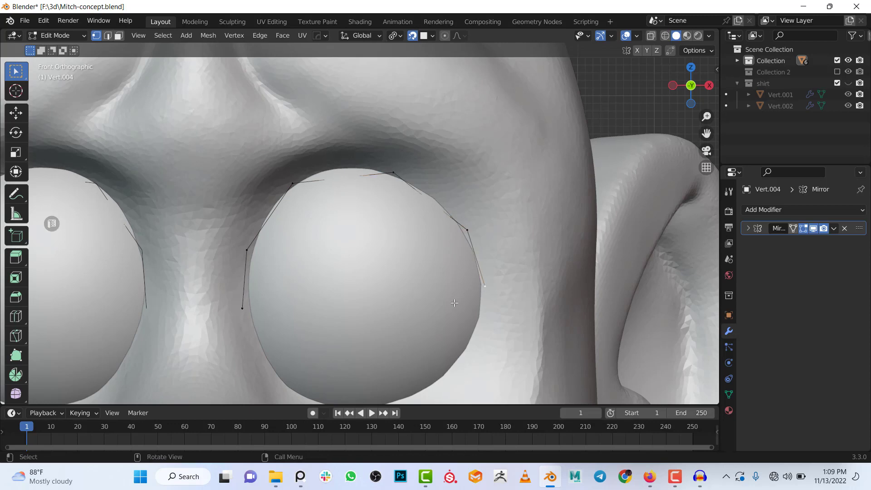
- Continue the chain with three vertices along the eye's lower rim and join its ends into a closed loop
{"action": "scroll", "coordinate": [345, 294], "scroll_direction": "down", "scroll_amount": 2}
{"action": "middle_click_drag", "start_coordinate": [404, 308], "coordinate": [399, 237], "text": "shift"}
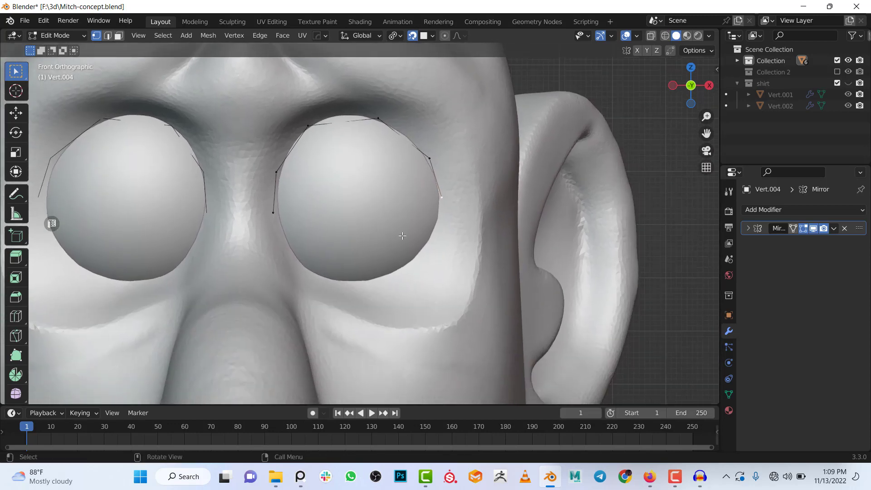
{"action": "scroll", "coordinate": [404, 168], "scroll_direction": "up", "scroll_amount": 1}
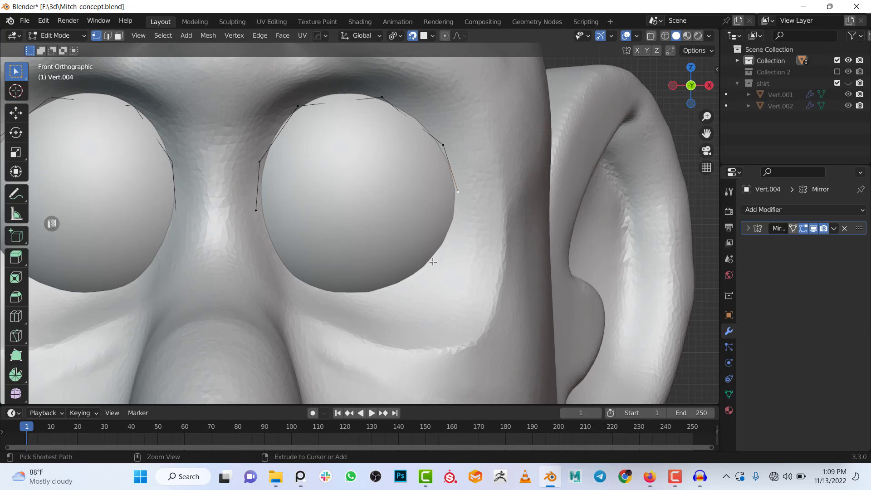
{"action": "right_click", "coordinate": [330, 296], "text": "ctrl"}
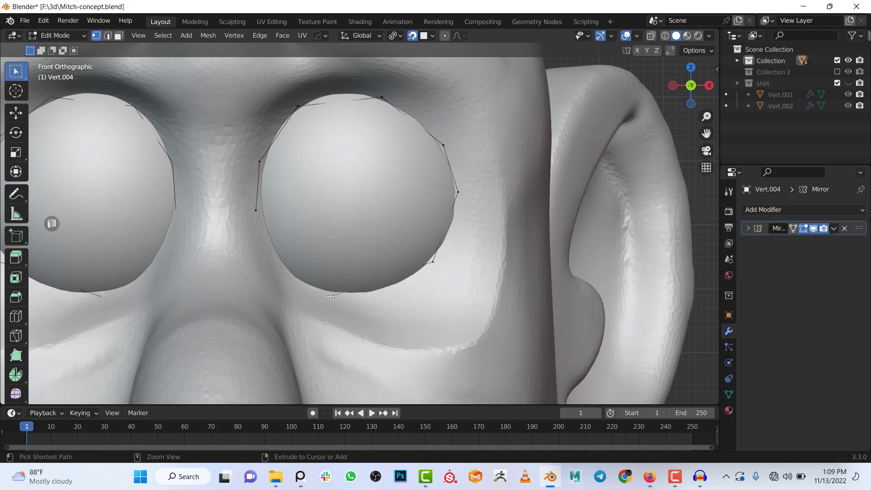
{"action": "right_click", "coordinate": [275, 258], "text": "ctrl"}
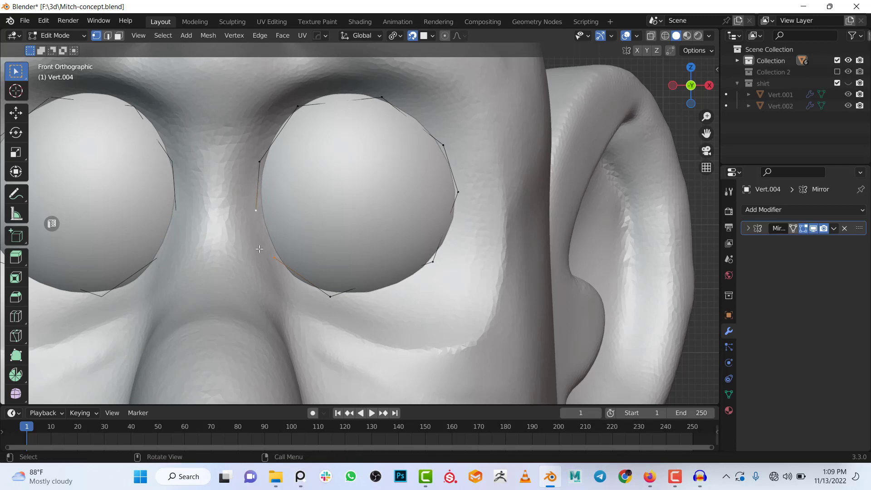
{"action": "key", "text": "f"}
- Move the loop's two upper-rim vertices slightly upward on the face surface so the top edge clears the eyeball
{"action": "scroll", "coordinate": [260, 242], "scroll_direction": "down", "scroll_amount": 2}
{"action": "middle_click_drag", "start_coordinate": [281, 218], "coordinate": [315, 260], "text": "shift"}
{"action": "scroll", "coordinate": [316, 260], "scroll_direction": "up", "scroll_amount": 1}
{"action": "scroll", "coordinate": [316, 260], "scroll_direction": "up", "scroll_amount": 4}
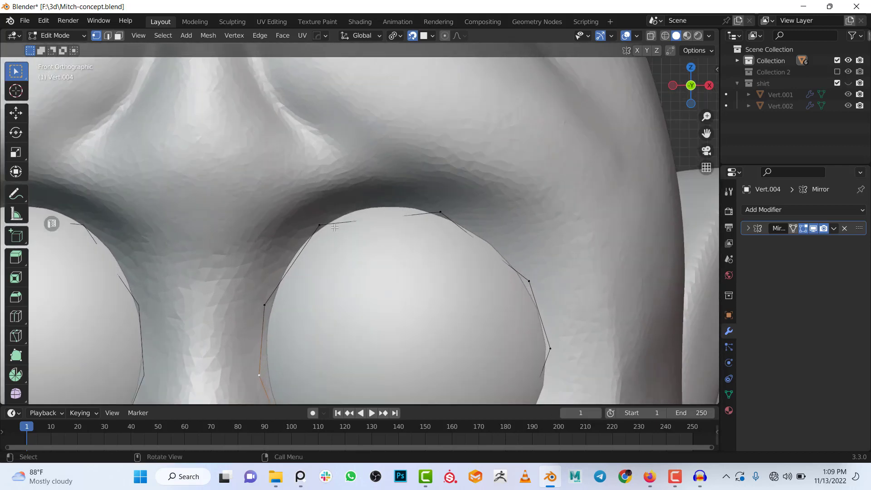
{"action": "left_click", "coordinate": [321, 223]}
{"action": "key", "text": "g"}
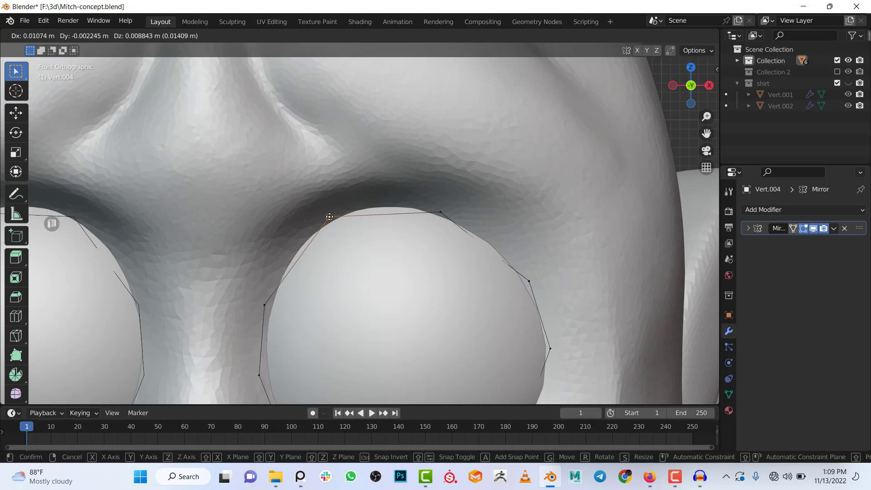
{"action": "left_click", "coordinate": [330, 217]}
{"action": "left_click", "coordinate": [441, 210]}
{"action": "key", "text": "g"}
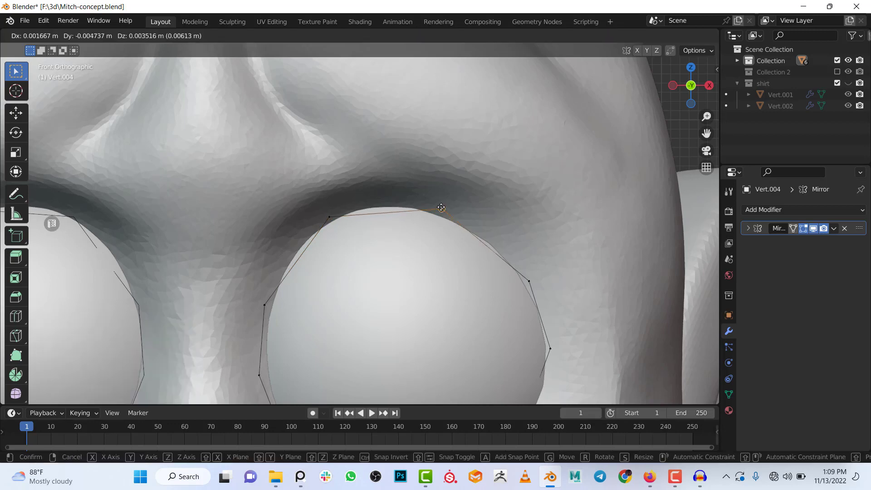
{"action": "left_click", "coordinate": [441, 205]}
- Extrude the loop's upper inner vertex toward the nose bridge by about -0.020, -0.034, 0.023 m to start an outer ring
{"action": "scroll", "coordinate": [437, 222], "scroll_direction": "down", "scroll_amount": 5}
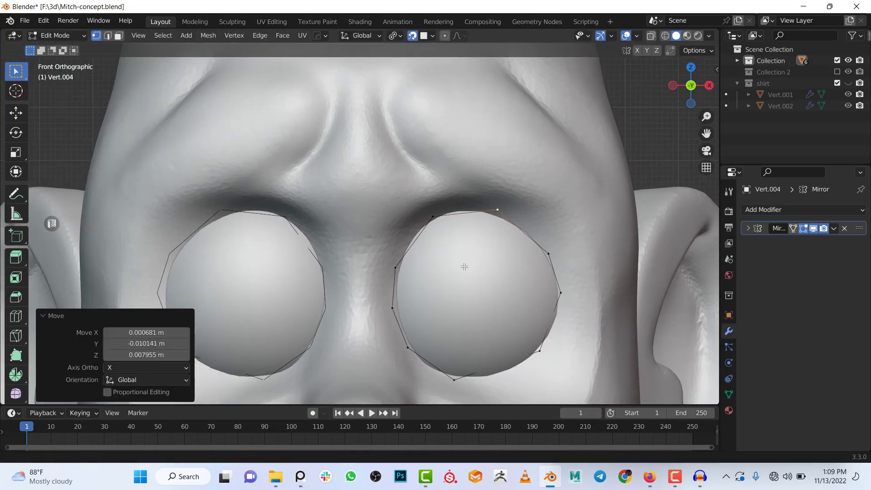
{"action": "scroll", "coordinate": [467, 254], "scroll_direction": "up", "scroll_amount": 2}
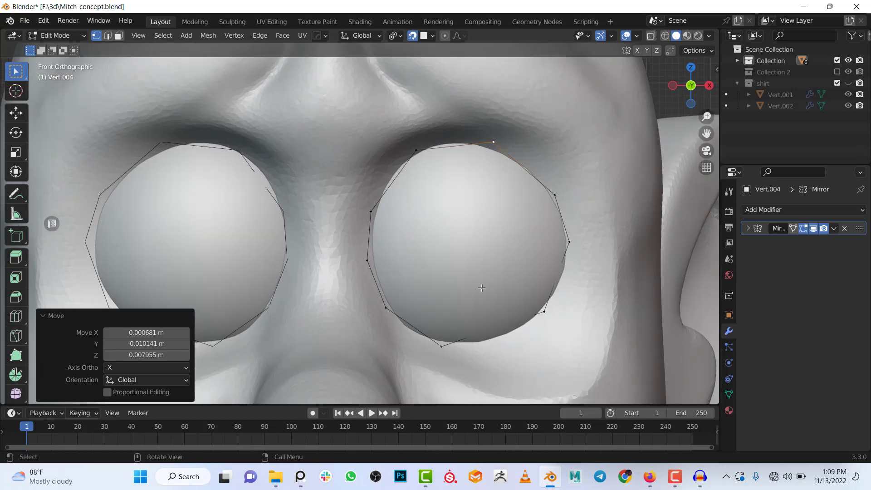
{"action": "scroll", "coordinate": [458, 272], "scroll_direction": "up", "scroll_amount": 1}
{"action": "scroll", "coordinate": [439, 276], "scroll_direction": "up", "scroll_amount": 2}
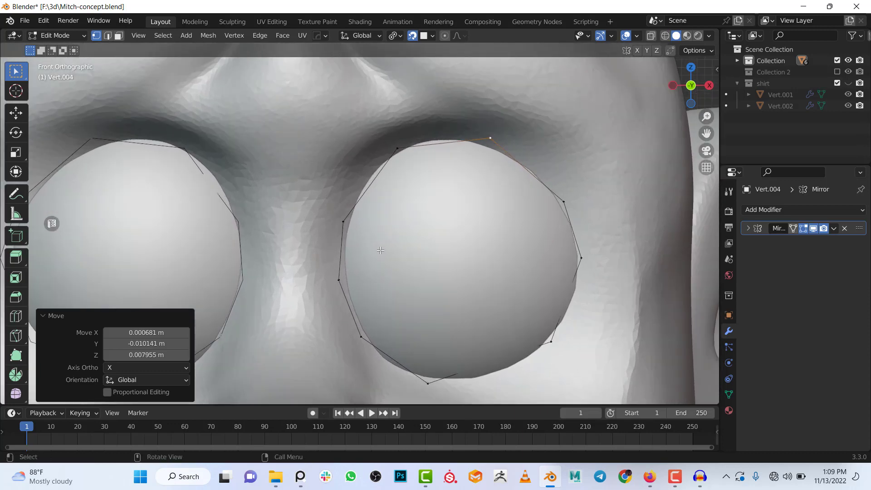
{"action": "mouse_move", "coordinate": [394, 246]}
{"action": "middle_mouse_down", "text": "shift"}
{"action": "mouse_move", "coordinate": [403, 248]}
{"action": "mouse_move", "coordinate": [385, 240]}
{"action": "middle_mouse_up", "text": "shift"}
{"action": "left_click", "coordinate": [356, 281]}
{"action": "scroll", "coordinate": [422, 245], "scroll_direction": "down", "scroll_amount": 2}
{"action": "scroll", "coordinate": [385, 241], "scroll_direction": "down", "scroll_amount": 3}
{"action": "middle_click_drag", "start_coordinate": [363, 268], "coordinate": [390, 258]}
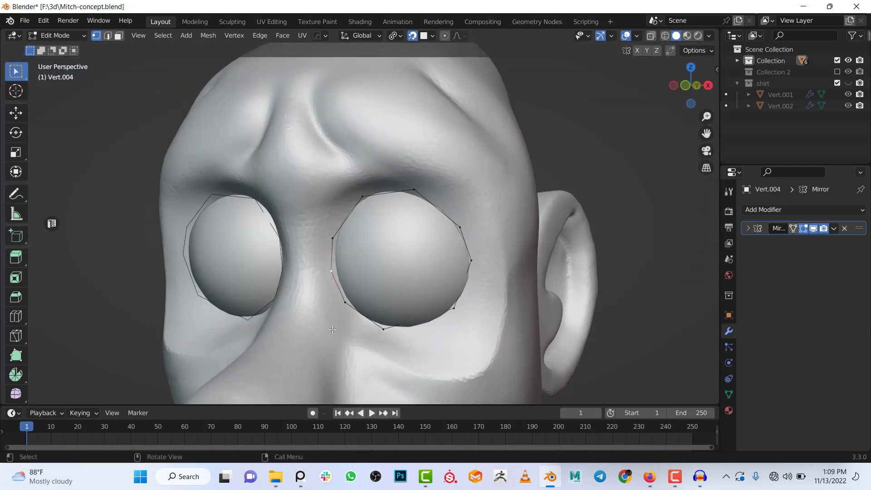
{"action": "scroll", "coordinate": [333, 289], "scroll_direction": "up", "scroll_amount": 2}
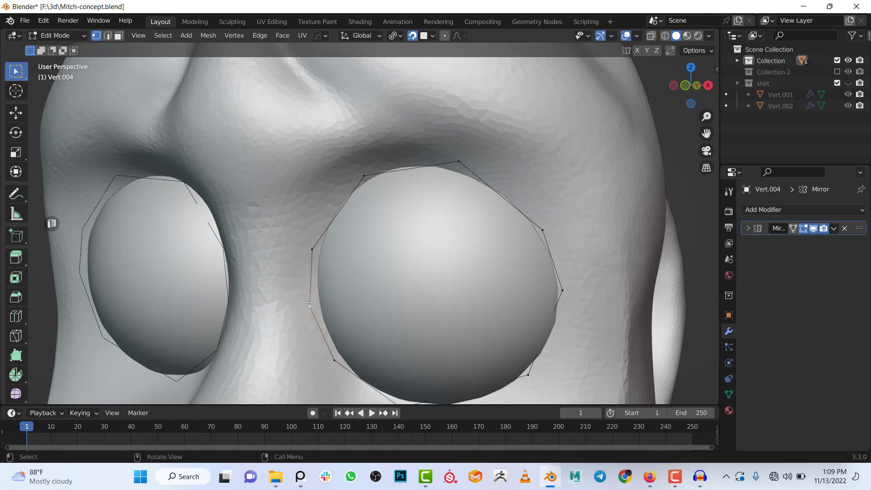
{"action": "left_click", "coordinate": [359, 182]}
{"action": "left_click", "coordinate": [310, 256]}
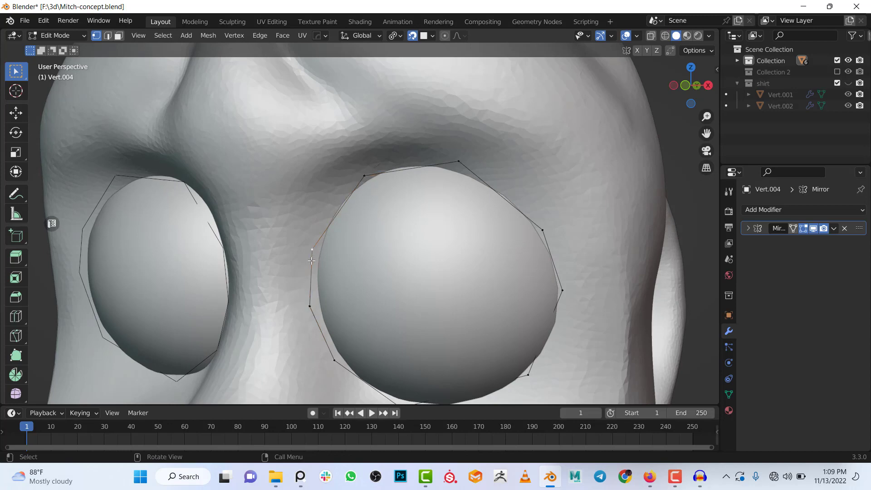
{"action": "key", "text": "e"}
{"action": "left_click", "coordinate": [296, 227]}
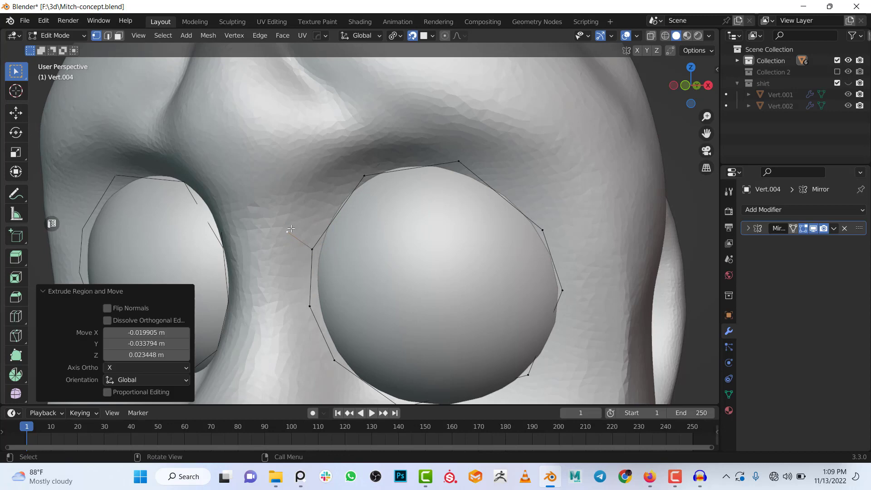
- Extend the outer ring with five vertices over the eye's upper rim and around to its lower outer corner
{"action": "right_click", "coordinate": [348, 157], "text": "ctrl"}
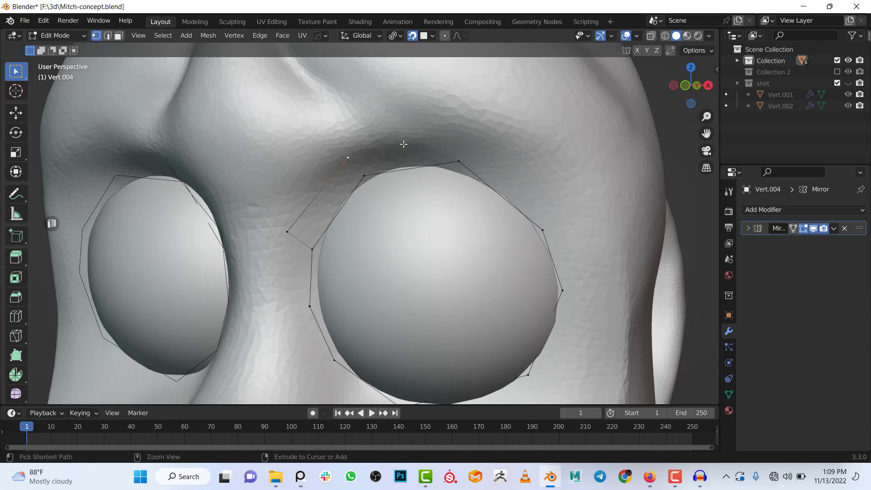
{"action": "right_click", "coordinate": [468, 137], "text": "ctrl"}
{"action": "right_click", "coordinate": [563, 221], "text": "ctrl"}
{"action": "right_click", "coordinate": [594, 284], "text": "ctrl"}
{"action": "scroll", "coordinate": [551, 390], "scroll_direction": "down", "scroll_amount": 4}
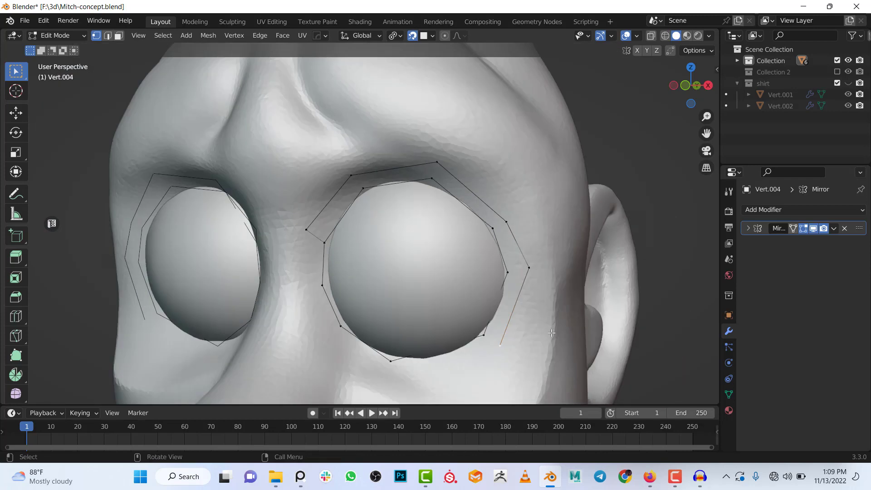
- Continue the outer ring with three vertices along the eye's lower rim and inner side, and close it at its starting vertex
{"action": "scroll", "coordinate": [390, 324], "scroll_direction": "up", "scroll_amount": 3}
{"action": "right_click", "coordinate": [402, 309], "text": "ctrl"}
{"action": "right_click", "coordinate": [337, 276], "text": "ctrl"}
{"action": "right_click", "coordinate": [313, 218], "text": "ctrl"}
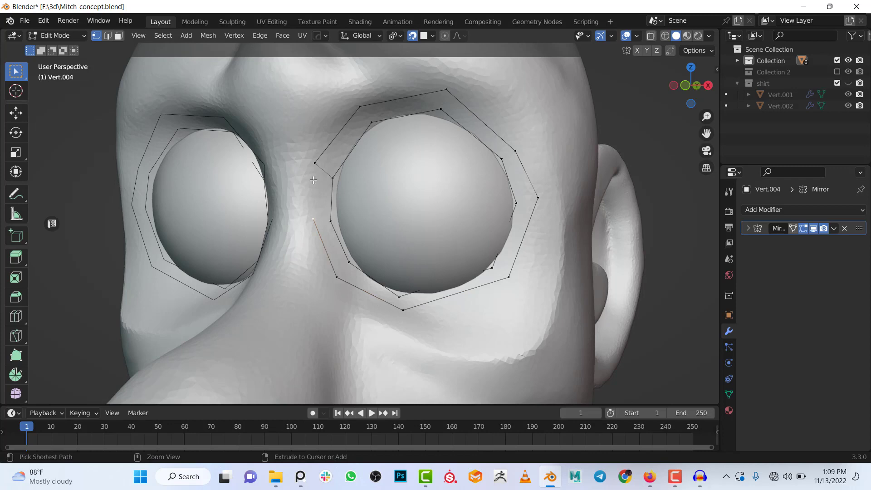
{"action": "right_click", "coordinate": [316, 163], "text": "ctrl"}
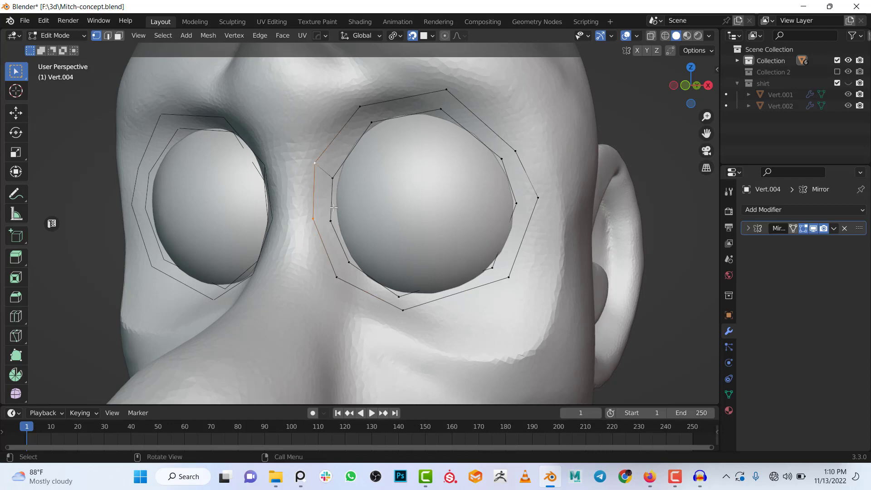
- Fill a four-sided face between the inner and outer rings beside the nose bridge
{"action": "scroll", "coordinate": [316, 201], "scroll_direction": "up", "scroll_amount": 2}
{"action": "scroll", "coordinate": [307, 155], "scroll_direction": "down", "scroll_amount": 3}
{"action": "mouse_move", "coordinate": [321, 158]}
{"action": "middle_mouse_down"}
{"action": "mouse_move", "coordinate": [368, 161]}
{"action": "mouse_move", "coordinate": [315, 161]}
{"action": "middle_mouse_up"}
{"action": "scroll", "coordinate": [313, 192], "scroll_direction": "up", "scroll_amount": 3}
{"action": "left_click", "coordinate": [295, 194], "text": "shift"}
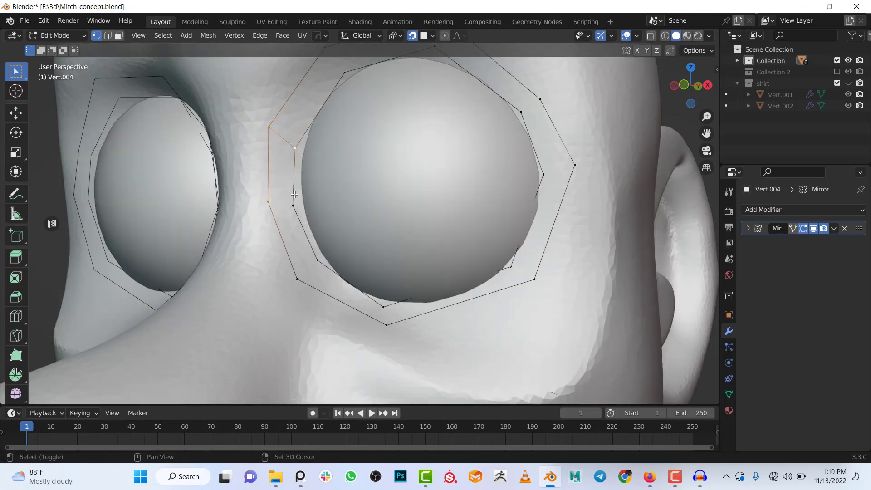
{"action": "left_click", "coordinate": [293, 204], "text": "shift"}
{"action": "key", "text": "f"}
- In front view, fill the next face between the two rings, directly below the first face at the inner eye
{"action": "scroll", "coordinate": [310, 157], "scroll_direction": "down", "scroll_amount": 3}
{"action": "middle_click_drag", "start_coordinate": [311, 157], "coordinate": [461, 236]}
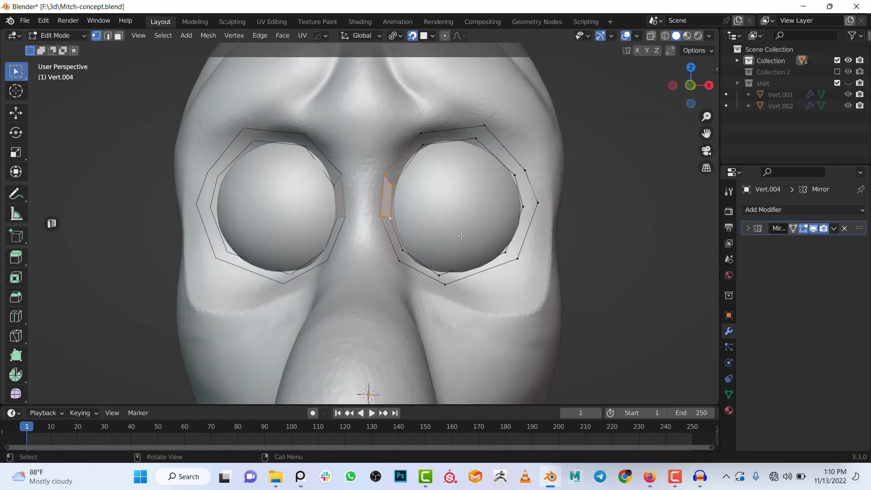
{"action": "key", "text": "KP_1"}
{"action": "scroll", "coordinate": [461, 236], "scroll_direction": "up", "scroll_amount": 2}
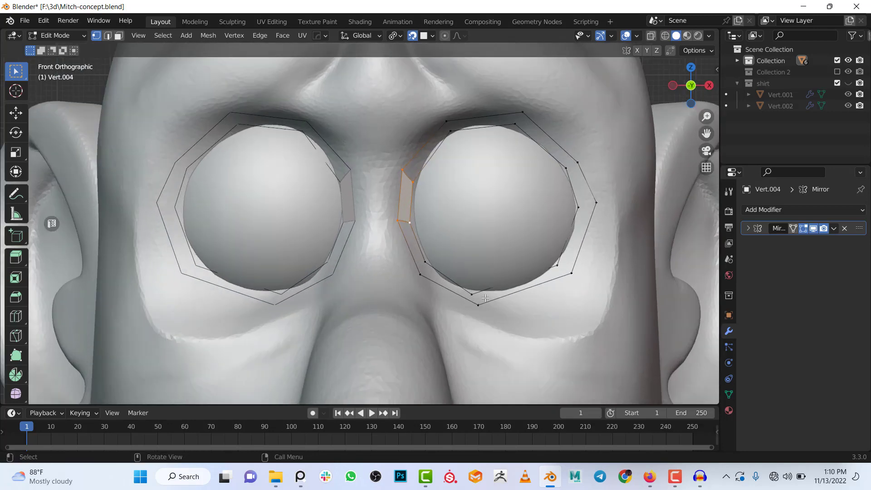
{"action": "left_click", "coordinate": [399, 217]}
{"action": "left_click", "coordinate": [410, 223], "text": "shift"}
{"action": "left_click", "coordinate": [417, 282], "text": "shift"}
{"action": "left_click", "coordinate": [427, 260], "text": "shift"}
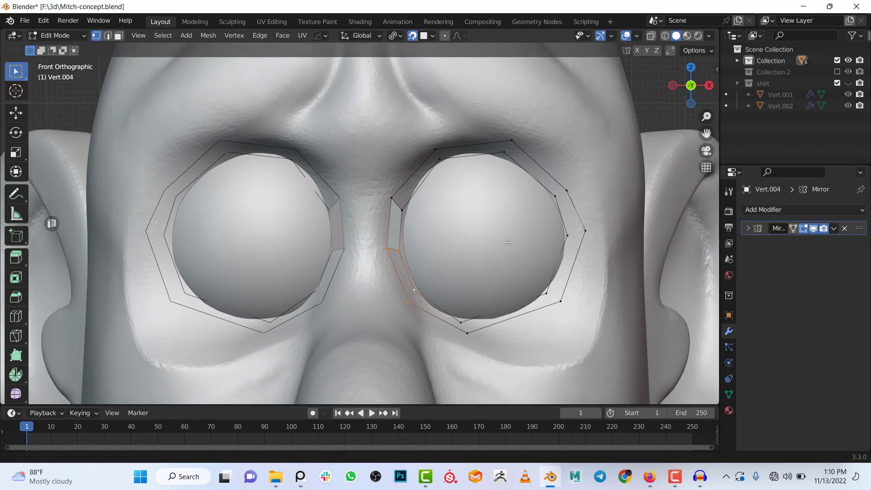
{"action": "middle_click_drag", "start_coordinate": [449, 242], "coordinate": [433, 271], "text": "shift"}
{"action": "scroll", "coordinate": [415, 274], "scroll_direction": "up", "scroll_amount": 1}
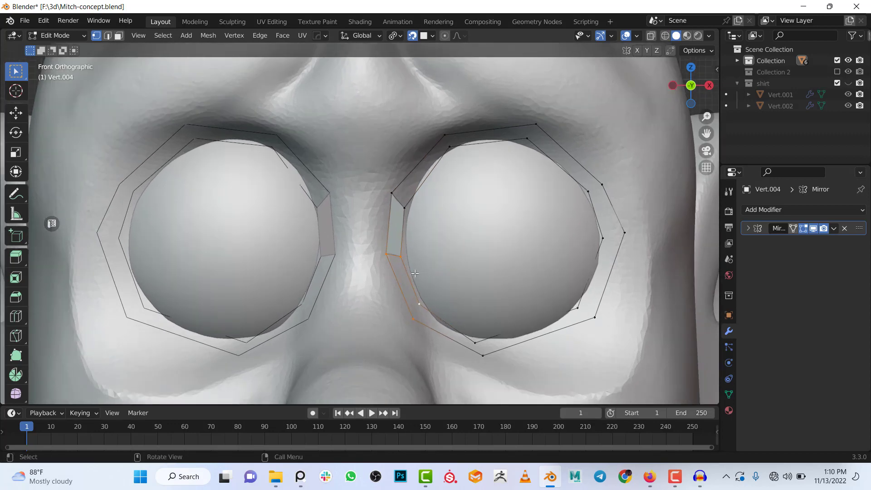
{"action": "left_click", "coordinate": [382, 256]}
{"action": "left_click", "coordinate": [402, 256], "text": "shift"}
{"action": "key", "text": "f"}
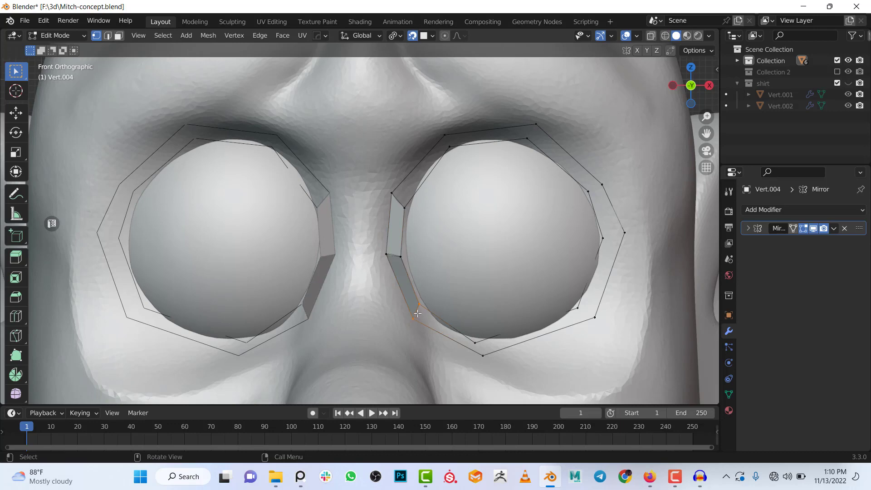
- Fill all remaining gaps between the inner and outer rings to complete the band of faces around the eye
{"action": "key", "text": "f"}
{"action": "key", "text": "f"}
{"action": "key", "text": "f"}
{"action": "key", "text": "f"}
{"action": "key", "text": "f"}
{"action": "key", "text": "f"}
{"action": "key", "text": "f"}
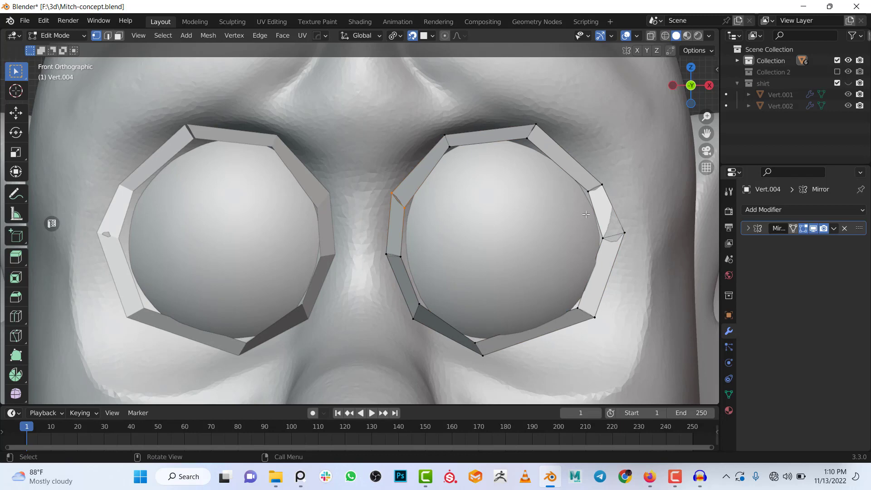
- Examine the eye rings and the sculpt's nose, mouth, jaw and ear from several angles
{"action": "scroll", "coordinate": [576, 258], "scroll_direction": "down", "scroll_amount": 4}
{"action": "middle_click_drag", "start_coordinate": [428, 222], "coordinate": [397, 181], "text": "shift"}
{"action": "scroll", "coordinate": [397, 181], "scroll_direction": "down", "scroll_amount": 3}
{"action": "middle_click_drag", "start_coordinate": [426, 266], "coordinate": [409, 273]}
{"action": "scroll", "coordinate": [358, 276], "scroll_direction": "down", "scroll_amount": 1}
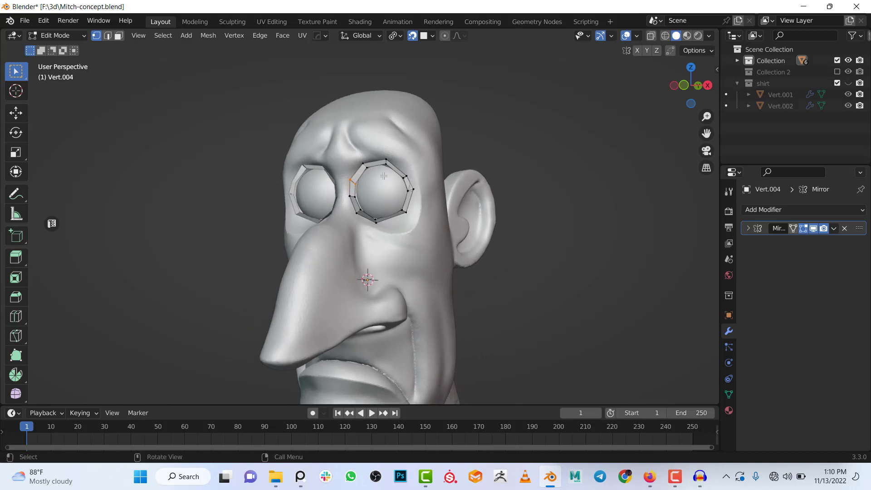
{"action": "scroll", "coordinate": [383, 174], "scroll_direction": "up", "scroll_amount": 2}
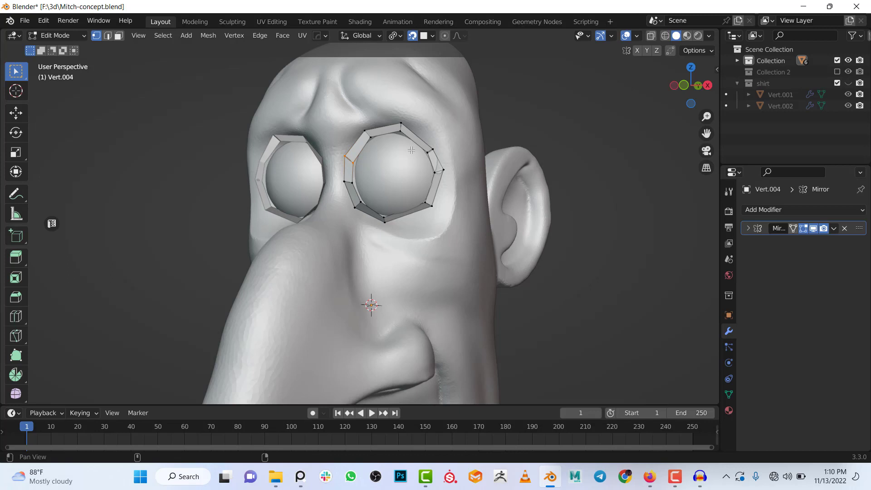
{"action": "middle_click_drag", "start_coordinate": [408, 147], "coordinate": [404, 177], "text": "shift"}
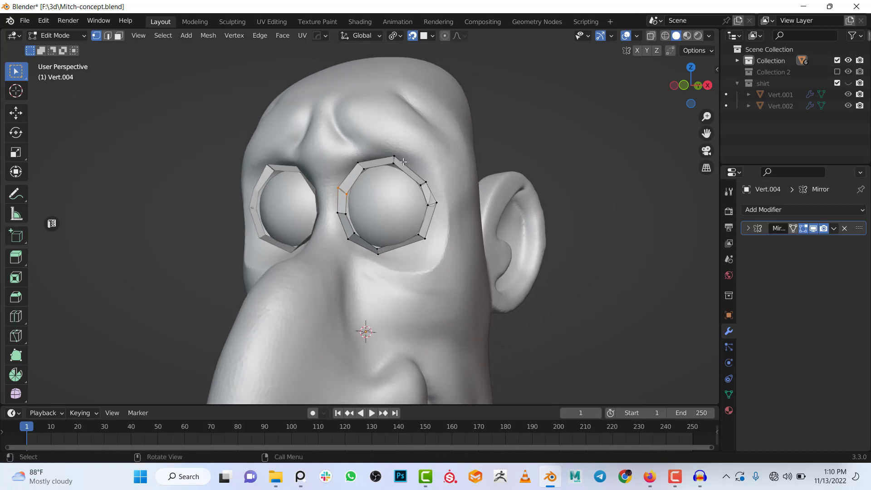
{"action": "scroll", "coordinate": [447, 168], "scroll_direction": "down", "scroll_amount": 2}
{"action": "middle_click_drag", "start_coordinate": [438, 295], "coordinate": [448, 154], "text": "shift"}
{"action": "scroll", "coordinate": [396, 229], "scroll_direction": "up", "scroll_amount": 1}
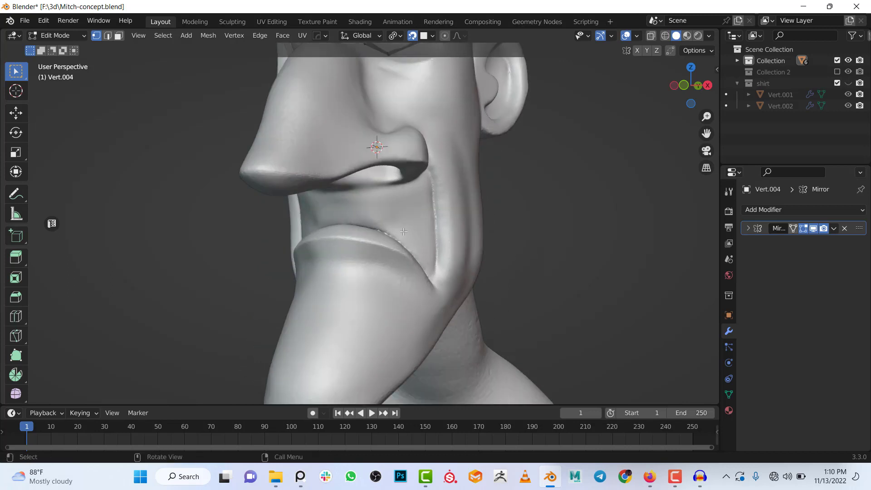
{"action": "scroll", "coordinate": [404, 234], "scroll_direction": "down", "scroll_amount": 1}
{"action": "middle_click_drag", "start_coordinate": [415, 195], "coordinate": [309, 151], "text": "shift"}
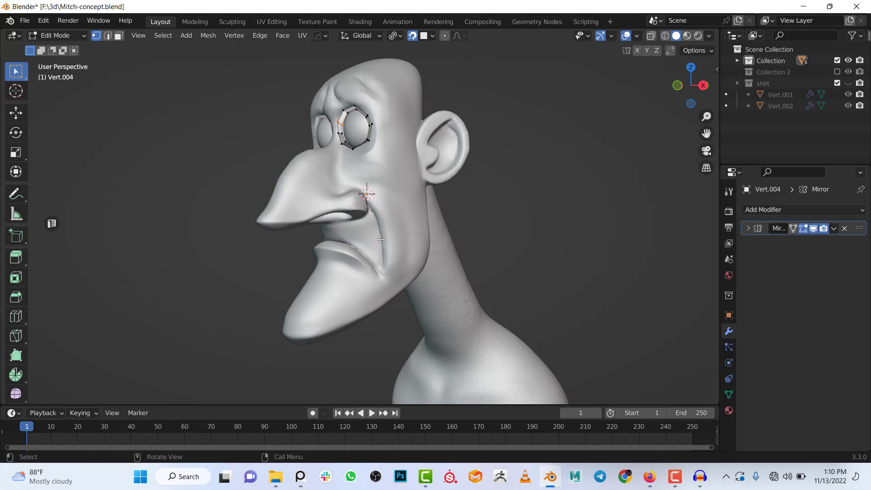
{"action": "scroll", "coordinate": [356, 264], "scroll_direction": "down", "scroll_amount": 1}
{"action": "middle_click_drag", "start_coordinate": [356, 264], "coordinate": [313, 304], "text": "shift"}
{"action": "scroll", "coordinate": [382, 147], "scroll_direction": "up", "scroll_amount": 4}
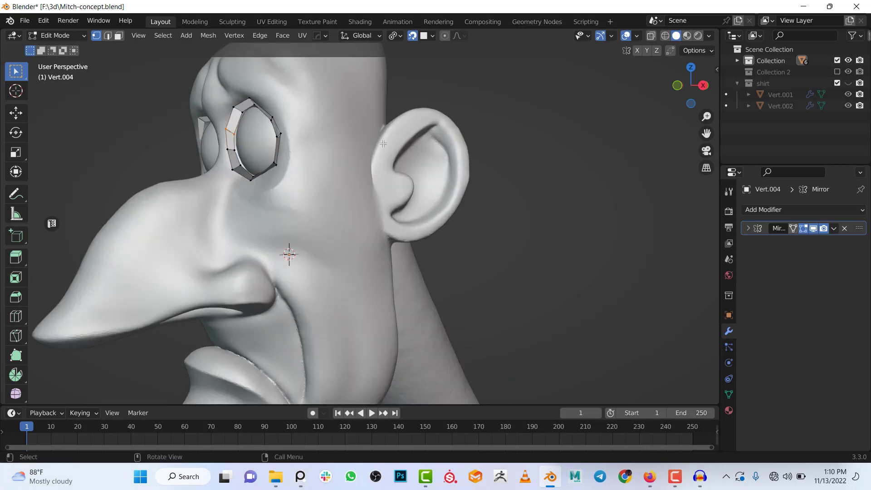
{"action": "scroll", "coordinate": [381, 154], "scroll_direction": "down", "scroll_amount": 2}
{"action": "middle_click_drag", "start_coordinate": [365, 191], "coordinate": [442, 204]}
{"action": "scroll", "coordinate": [441, 192], "scroll_direction": "up", "scroll_amount": 2}
- Return to front view, switch to Object Mode, add a Subdivision Surface modifier to the eye rings and deselect everything
{"action": "key", "text": "KP_1"}
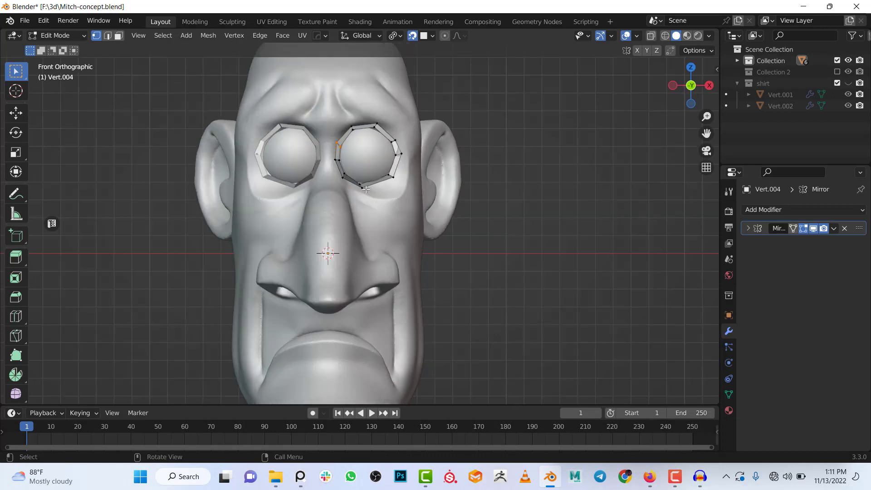
{"action": "scroll", "coordinate": [365, 189], "scroll_direction": "up", "scroll_amount": 2}
{"action": "middle_click_drag", "start_coordinate": [412, 129], "coordinate": [420, 230], "text": "shift"}
{"action": "scroll", "coordinate": [420, 230], "scroll_direction": "up", "scroll_amount": 2}
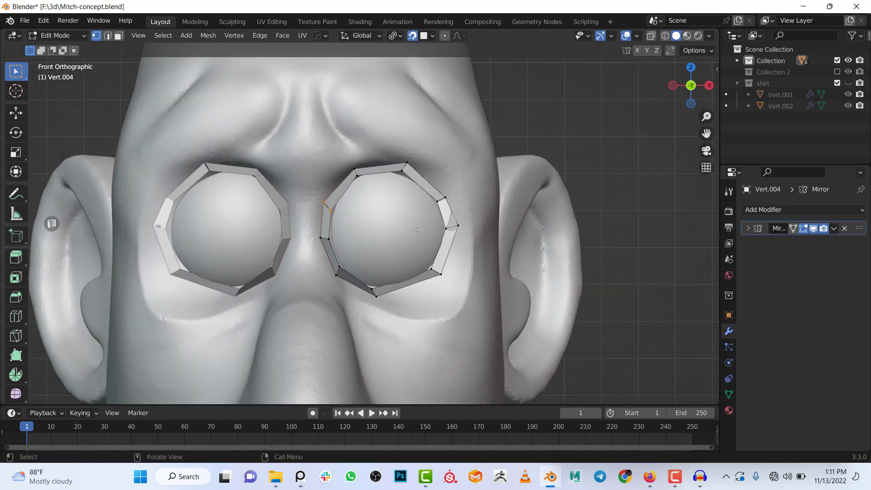
{"action": "scroll", "coordinate": [362, 224], "scroll_direction": "up", "scroll_amount": 2}
{"action": "key", "text": "Tab"}
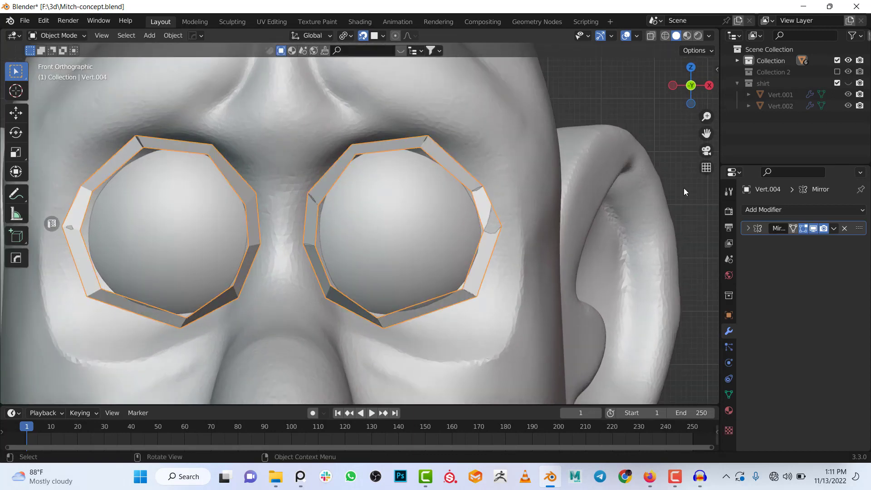
{"action": "left_click", "coordinate": [771, 212]}
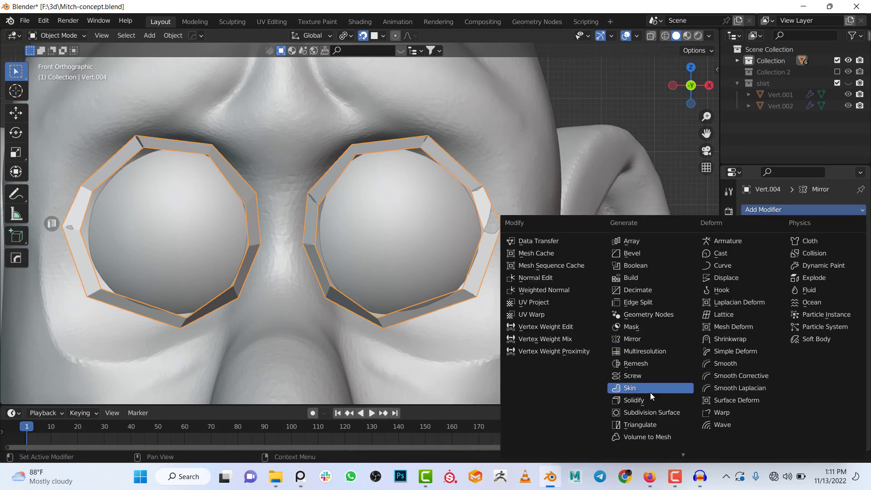
{"action": "left_click", "coordinate": [649, 413]}
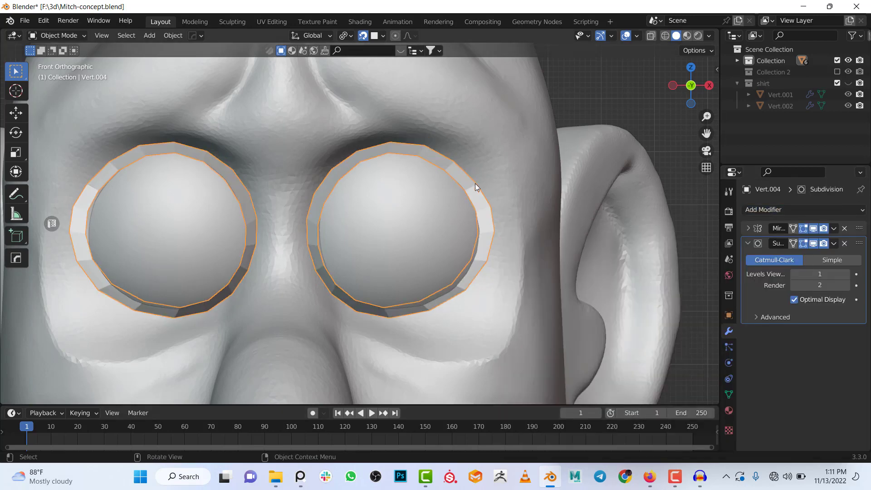
{"action": "scroll", "coordinate": [472, 181], "scroll_direction": "down", "scroll_amount": 1}
{"action": "key", "text": "alt+a"}
{"action": "scroll", "coordinate": [388, 171], "scroll_direction": "up", "scroll_amount": 2}
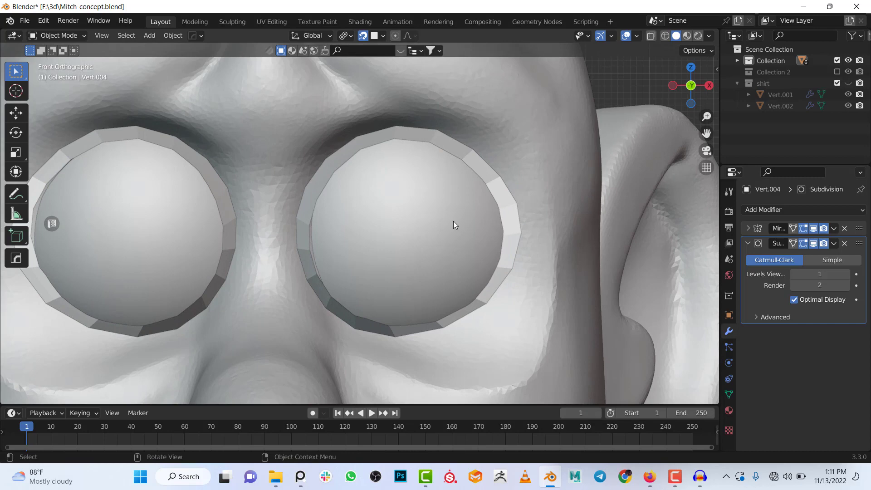
- Add a Shrinkwrap modifier to the eye rings with the sculpted head, Icosphere, as its target
{"action": "scroll", "coordinate": [454, 229], "scroll_direction": "down", "scroll_amount": 2}
{"action": "middle_click_drag", "start_coordinate": [470, 253], "coordinate": [354, 261]}
{"action": "scroll", "coordinate": [274, 249], "scroll_direction": "up", "scroll_amount": 2}
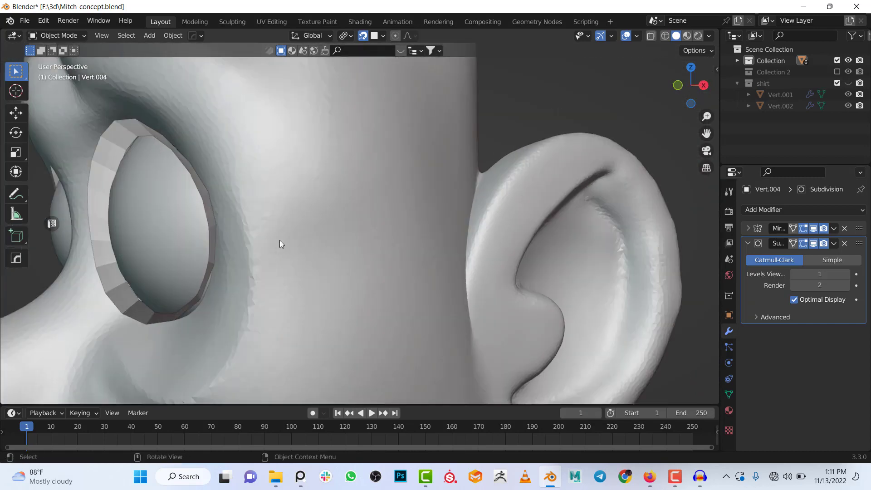
{"action": "left_click", "coordinate": [748, 243]}
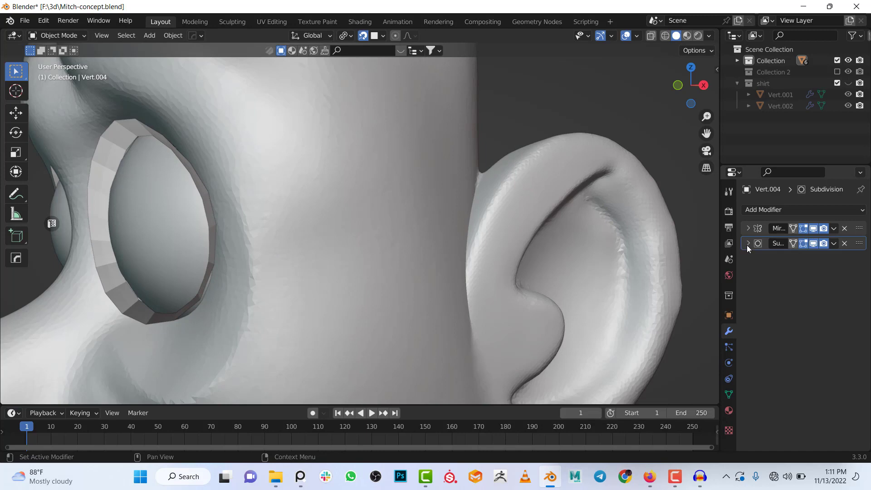
{"action": "left_click", "coordinate": [752, 210]}
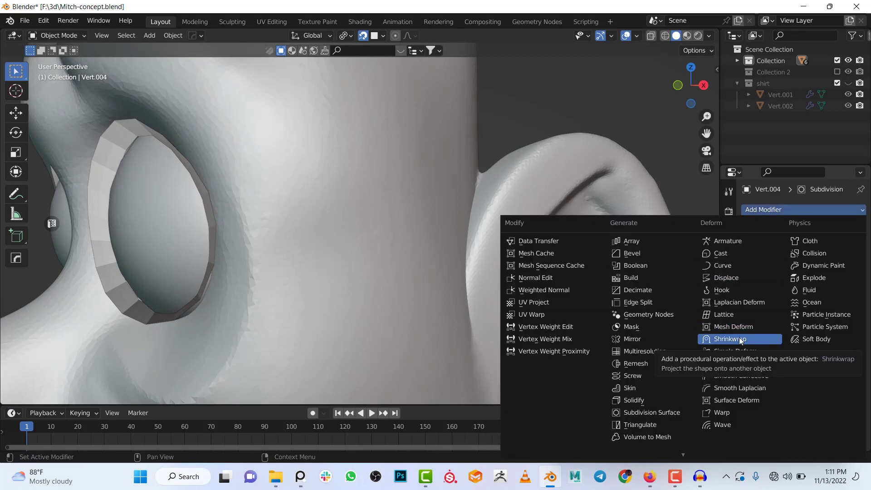
{"action": "left_click", "coordinate": [719, 349]}
{"action": "scroll", "coordinate": [387, 248], "scroll_direction": "down", "scroll_amount": 5}
{"action": "mouse_move", "coordinate": [387, 247]}
{"action": "middle_mouse_down"}
{"action": "mouse_move", "coordinate": [362, 235]}
{"action": "mouse_move", "coordinate": [478, 249]}
{"action": "mouse_move", "coordinate": [375, 245]}
{"action": "middle_mouse_up"}
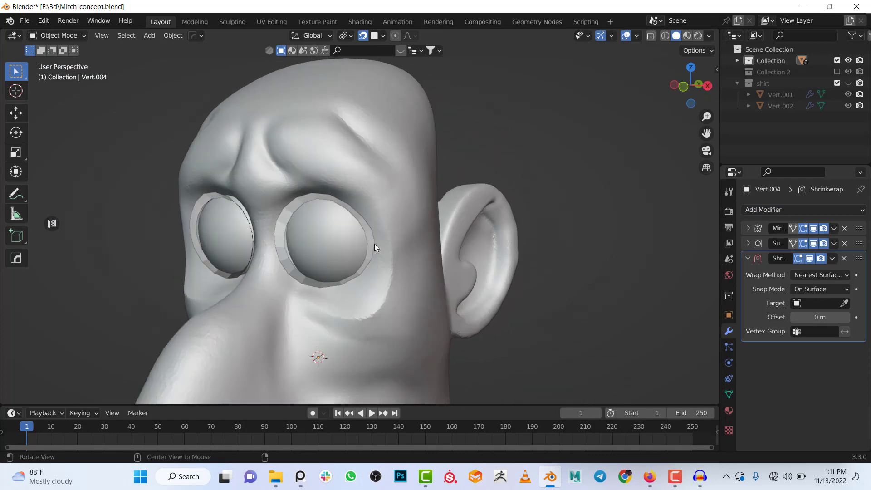
{"action": "left_click", "coordinate": [845, 303]}
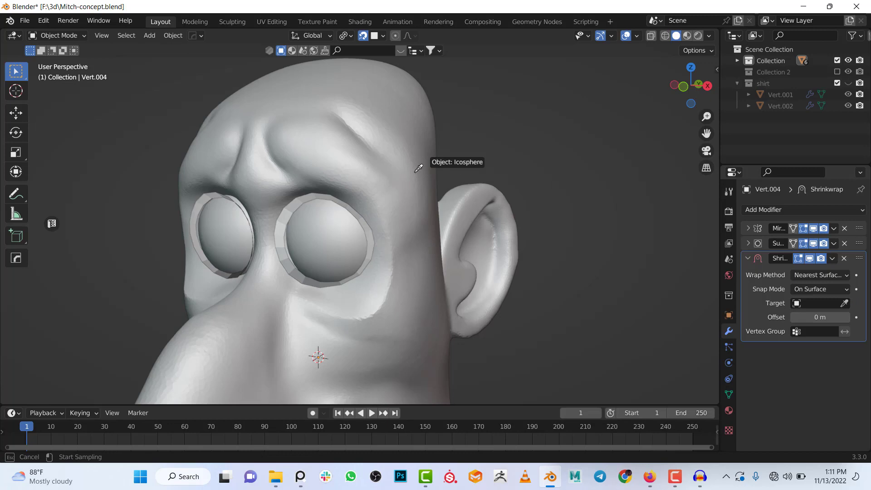
{"action": "left_click", "coordinate": [394, 168]}
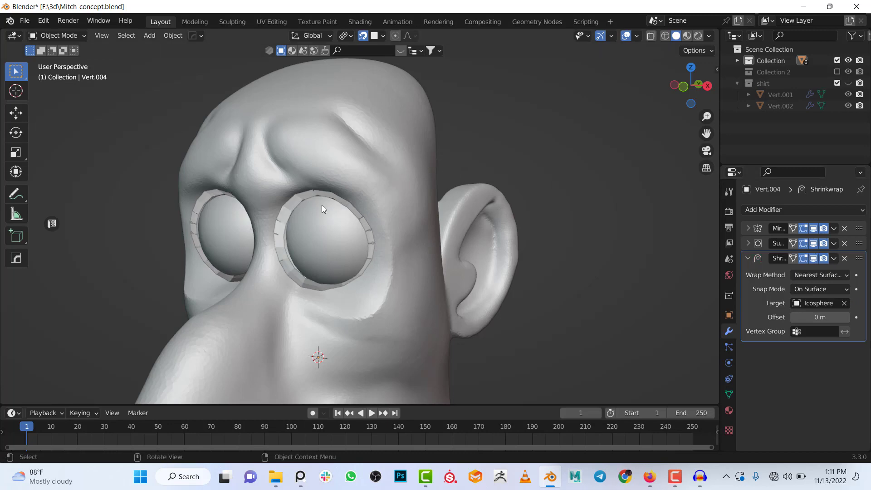
- Select the eye rings and inspect how they fit the head surface in wireframe and solid display
{"action": "scroll", "coordinate": [267, 205], "scroll_direction": "up", "scroll_amount": 3}
{"action": "left_click", "coordinate": [234, 198]}
{"action": "scroll", "coordinate": [258, 188], "scroll_direction": "down", "scroll_amount": 5}
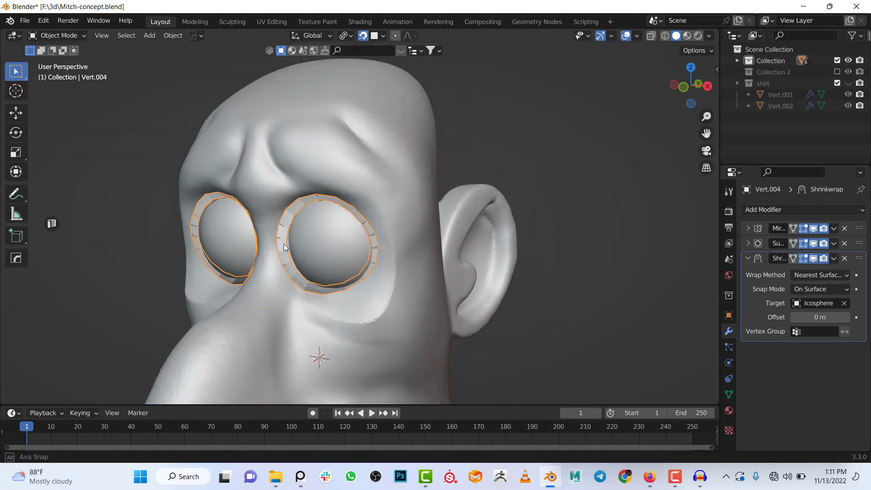
{"action": "middle_click_drag", "start_coordinate": [257, 187], "coordinate": [439, 264]}
{"action": "scroll", "coordinate": [439, 265], "scroll_direction": "up", "scroll_amount": 4}
{"action": "key", "text": "shift+z"}
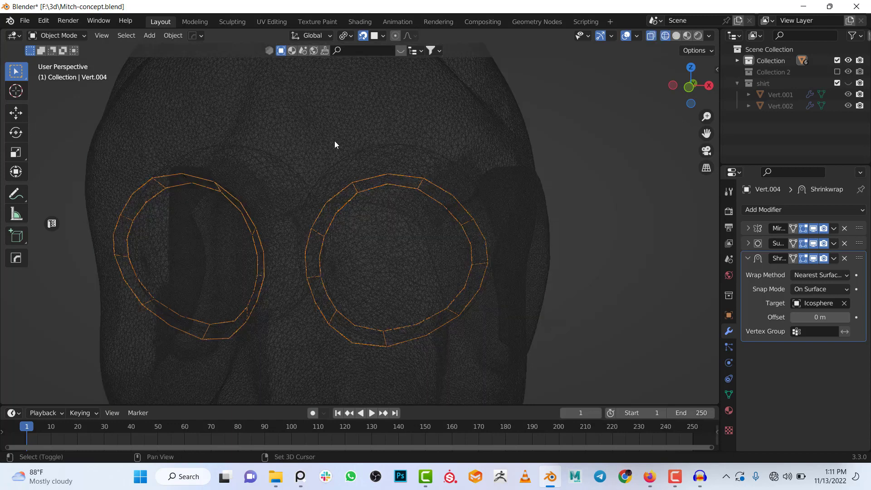
{"action": "key", "text": "shift+z"}
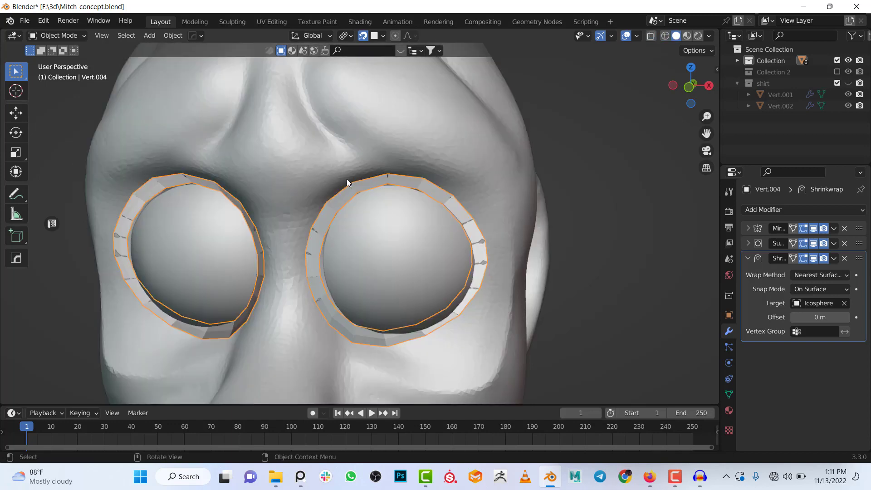
- Enter Edit Mode on the eye rings and enable on-cage display for the Mirror modifier
{"action": "scroll", "coordinate": [382, 244], "scroll_direction": "down", "scroll_amount": 2}
{"action": "key", "text": "Tab"}
{"action": "scroll", "coordinate": [355, 238], "scroll_direction": "up", "scroll_amount": 2}
{"action": "scroll", "coordinate": [344, 232], "scroll_direction": "up", "scroll_amount": 1}
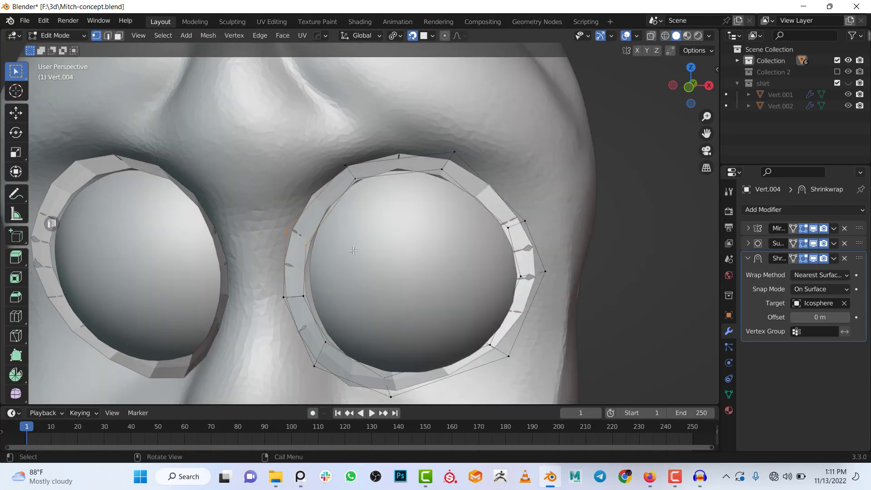
{"action": "middle_click_drag", "start_coordinate": [355, 242], "coordinate": [368, 232]}
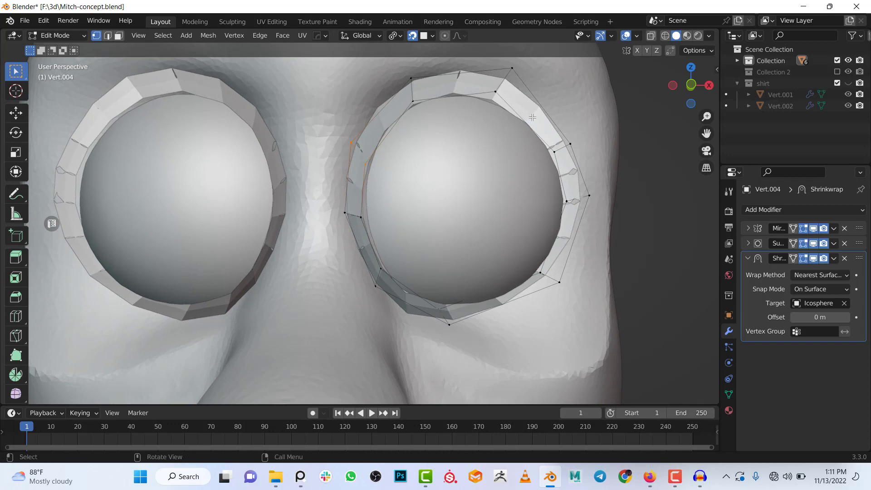
{"action": "left_click", "coordinate": [792, 228]}
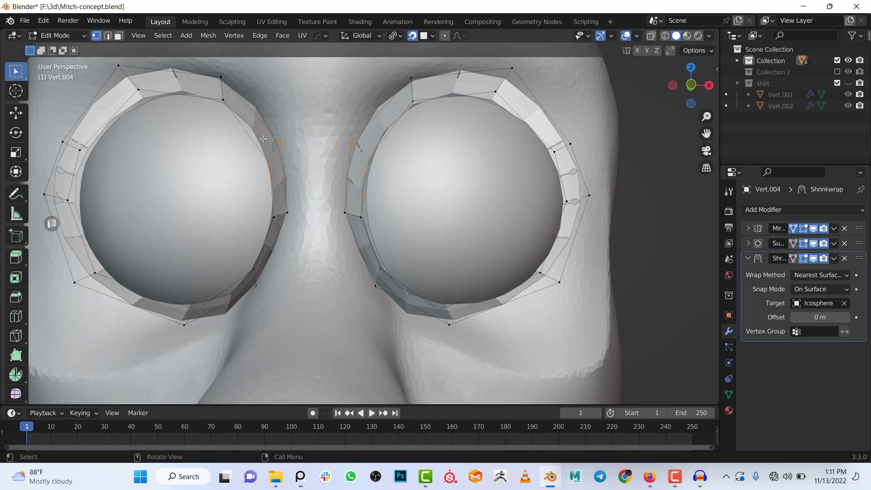
- Enable on-cage edit display for the eye rings' Subdivision and Shrinkwrap modifiers, keeping it on for Mirror
{"action": "left_click", "coordinate": [793, 228]}
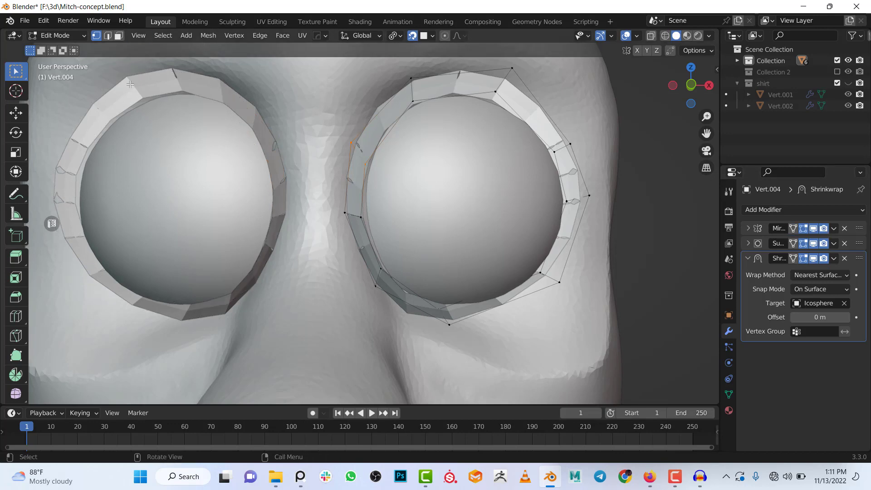
{"action": "left_click", "coordinate": [794, 228]}
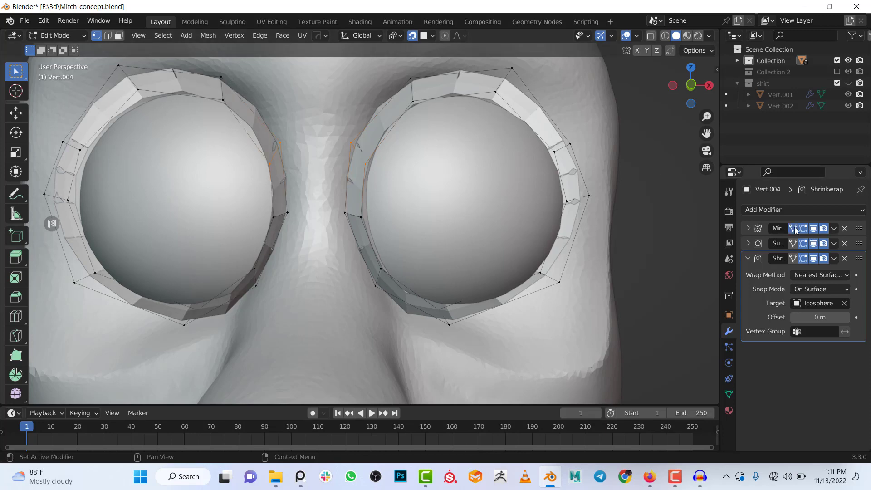
{"action": "left_click", "coordinate": [793, 244]}
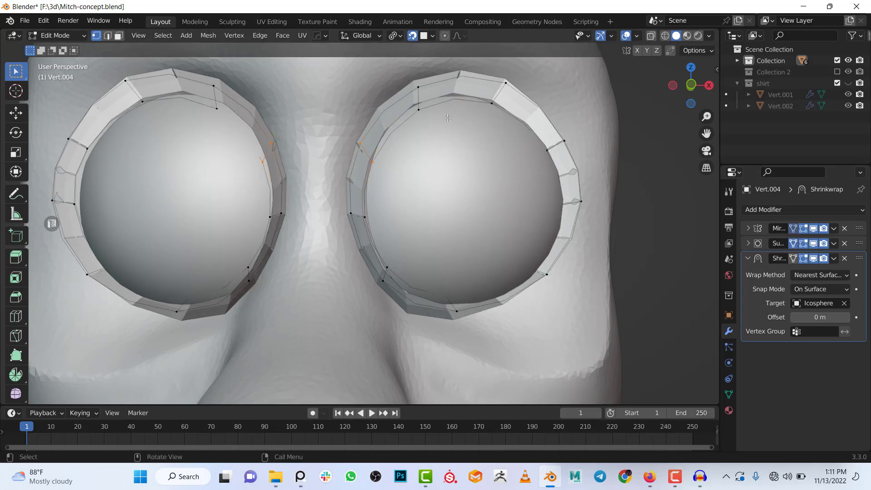
{"action": "scroll", "coordinate": [373, 134], "scroll_direction": "down", "scroll_amount": 3}
{"action": "middle_click_drag", "start_coordinate": [400, 167], "coordinate": [692, 265]}
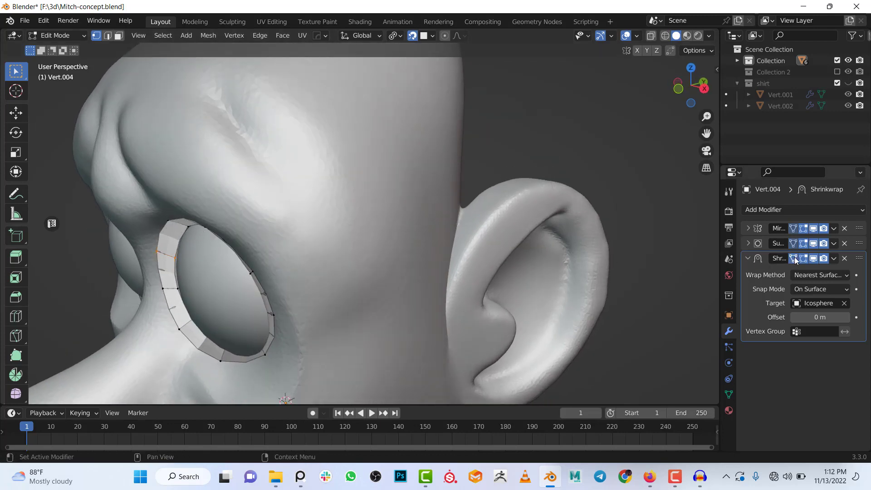
{"action": "middle_click_drag", "start_coordinate": [342, 268], "coordinate": [362, 154]}
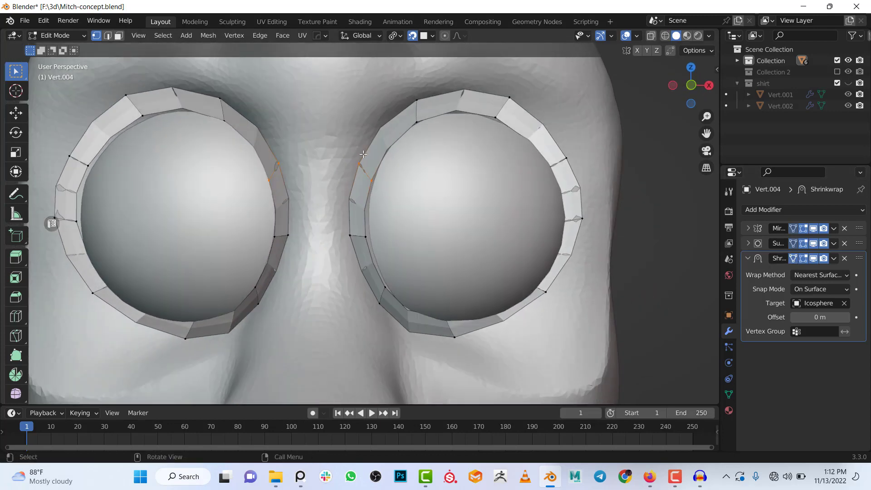
- Move the selected upper inner part of the eye ring slightly toward the nose bridge
{"action": "key", "text": "g"}
{"action": "left_click", "coordinate": [348, 169]}
{"action": "scroll", "coordinate": [554, 227], "scroll_direction": "down", "scroll_amount": 2}
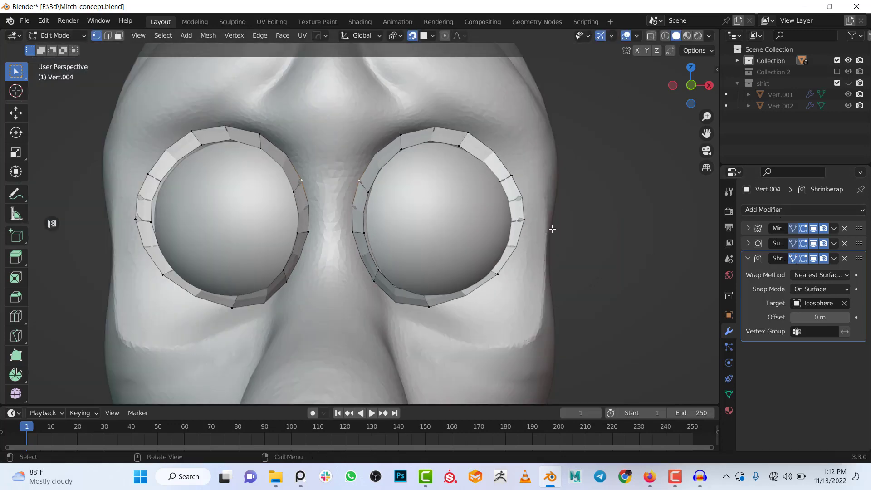
{"action": "middle_click_drag", "start_coordinate": [454, 127], "coordinate": [380, 167], "text": "shift"}
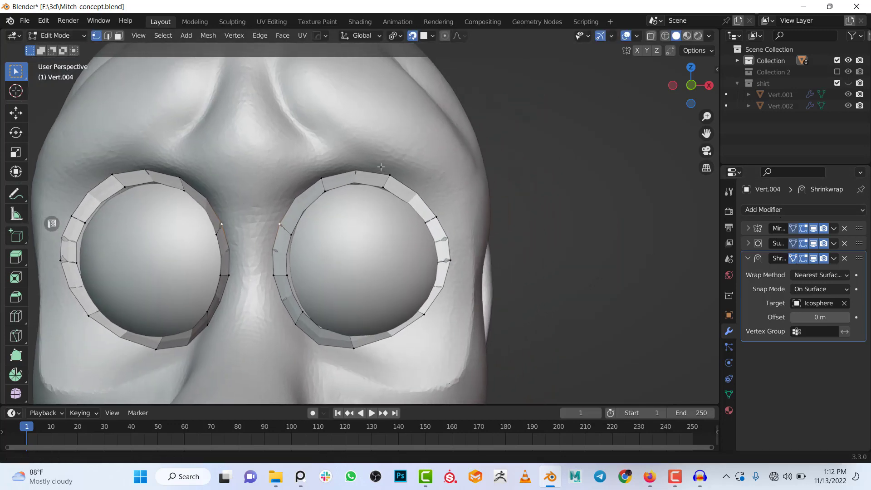
- Hide the Shrinkwrap effect in the viewport and, with snapping off, extrude the ring's outer edge about 0.11 m sideways off the surface
{"action": "left_click", "coordinate": [813, 258]}
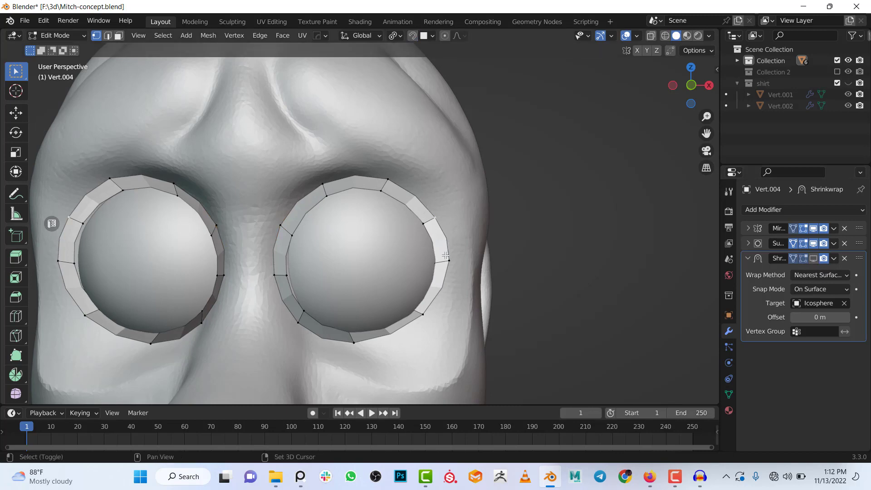
{"action": "key", "text": "g"}
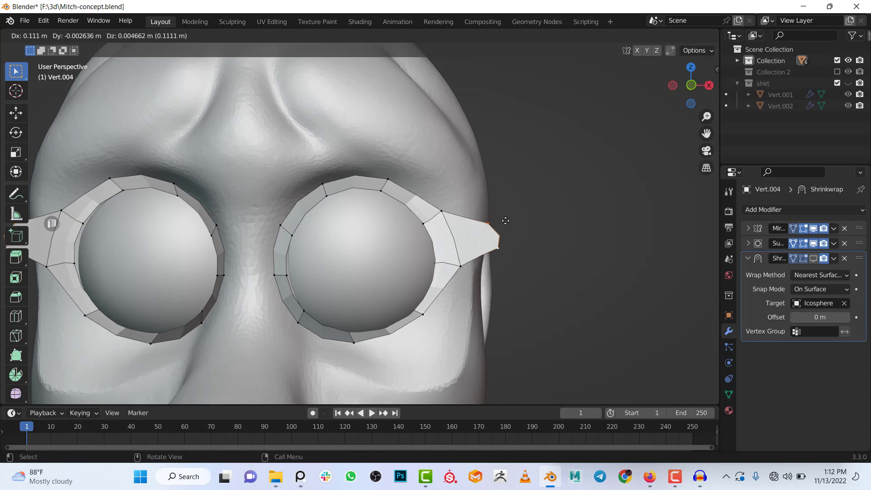
{"action": "left_click", "coordinate": [505, 220]}
{"action": "scroll", "coordinate": [503, 227], "scroll_direction": "down", "scroll_amount": 4}
{"action": "middle_click_drag", "start_coordinate": [503, 231], "coordinate": [237, 211]}
{"action": "scroll", "coordinate": [355, 222], "scroll_direction": "up", "scroll_amount": 1}
{"action": "middle_click_drag", "start_coordinate": [325, 232], "coordinate": [431, 236]}
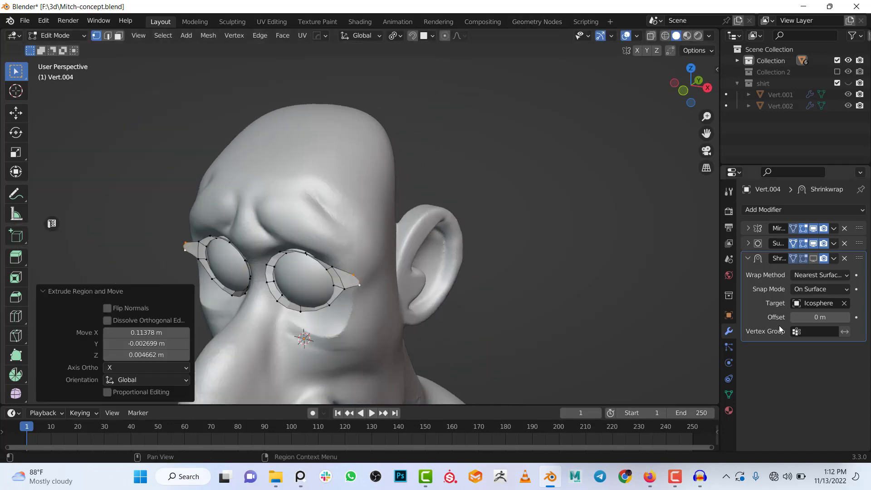
- Show the Shrinkwrap effect in the viewport again, delete the extruded vertices and turn snapping back on
{"action": "left_click", "coordinate": [814, 258]}
{"action": "scroll", "coordinate": [342, 312], "scroll_direction": "up", "scroll_amount": 2}
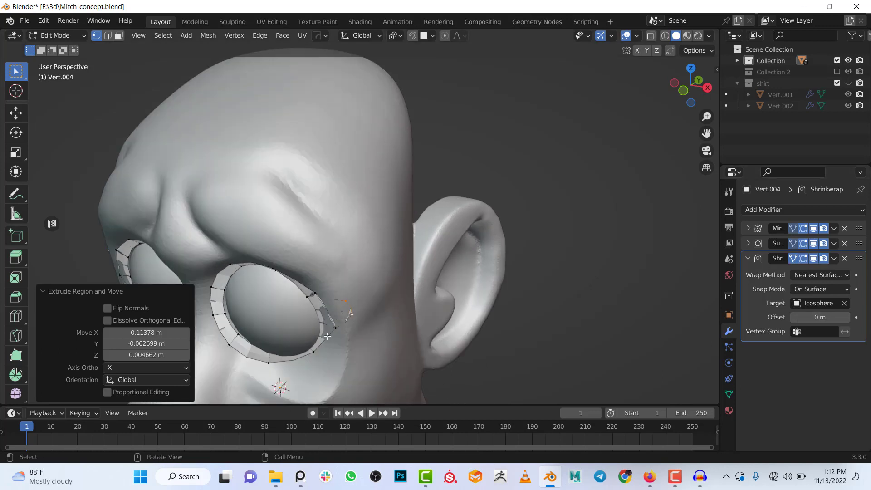
{"action": "scroll", "coordinate": [349, 307], "scroll_direction": "down", "scroll_amount": 1}
{"action": "key", "text": "x"}
{"action": "left_click", "coordinate": [350, 307]}
{"action": "middle_click_drag", "start_coordinate": [465, 287], "coordinate": [399, 277]}
{"action": "left_click", "coordinate": [412, 36]}
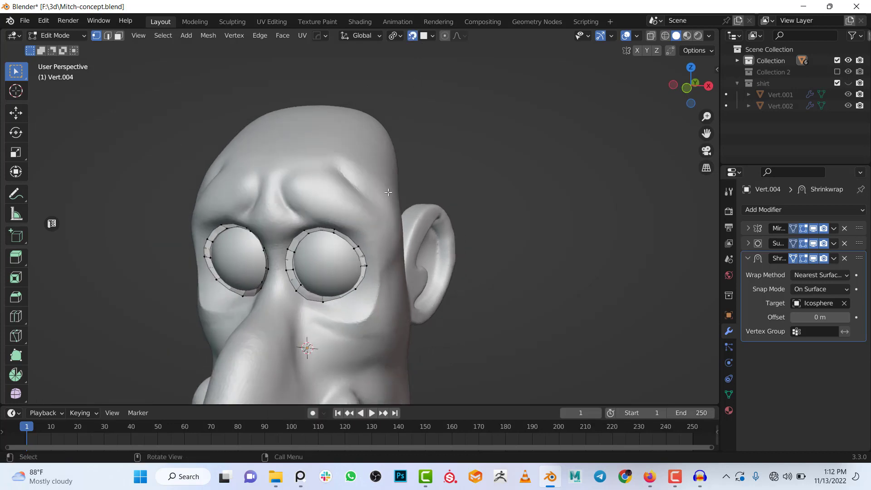
- In front view, extrude a chain of four vertices from the ring's upper inner corner along the brow above the eye
{"action": "key", "text": "KP_1"}
{"action": "scroll", "coordinate": [361, 219], "scroll_direction": "up", "scroll_amount": 3}
{"action": "middle_click_drag", "start_coordinate": [360, 269], "coordinate": [386, 241], "text": "shift"}
{"action": "scroll", "coordinate": [400, 153], "scroll_direction": "up", "scroll_amount": 1}
{"action": "scroll", "coordinate": [290, 172], "scroll_direction": "up", "scroll_amount": 3}
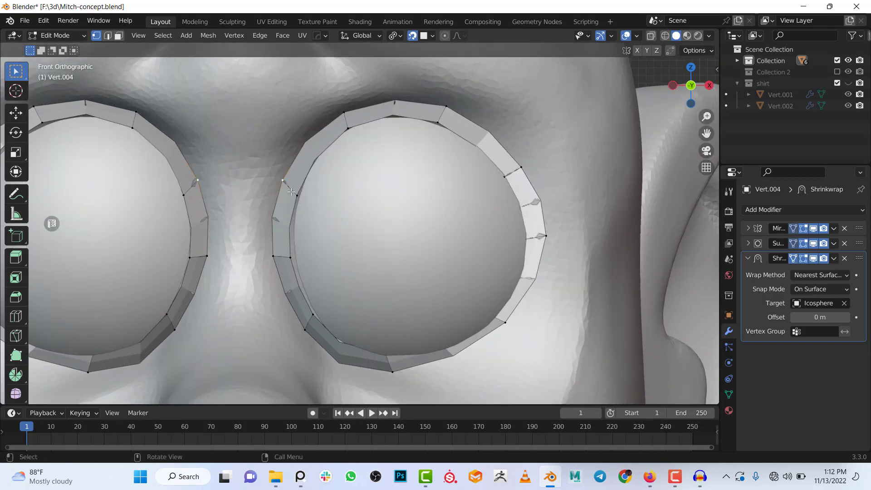
{"action": "middle_click_drag", "start_coordinate": [308, 165], "coordinate": [306, 214], "text": "shift"}
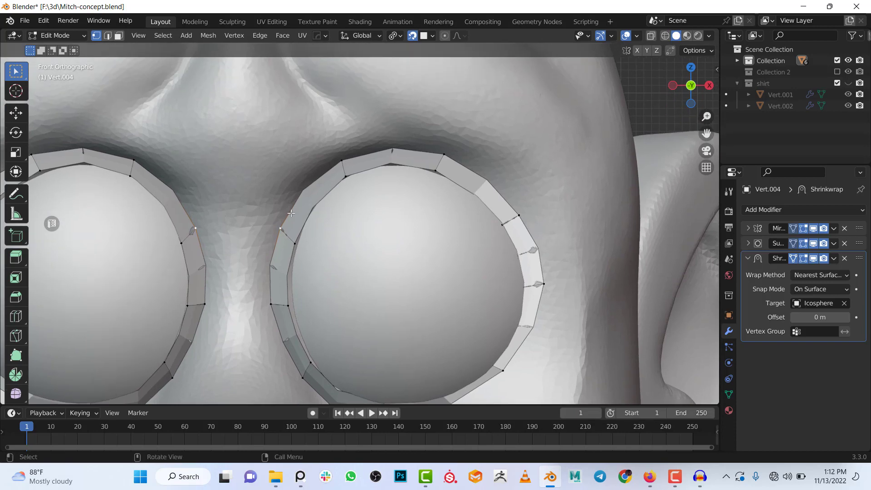
{"action": "right_click", "coordinate": [274, 218], "text": "ctrl"}
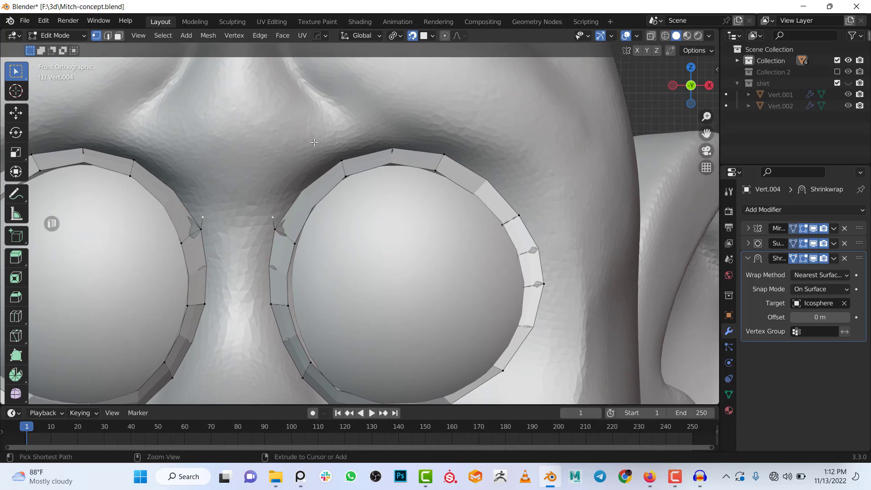
{"action": "right_click", "coordinate": [334, 131], "text": "ctrl"}
{"action": "right_click", "coordinate": [453, 121], "text": "ctrl"}
{"action": "right_click", "coordinate": [550, 184], "text": "ctrl"}
{"action": "scroll", "coordinate": [549, 184], "scroll_direction": "down", "scroll_amount": 1}
{"action": "scroll", "coordinate": [496, 217], "scroll_direction": "down", "scroll_amount": 1, "text": "shift"}
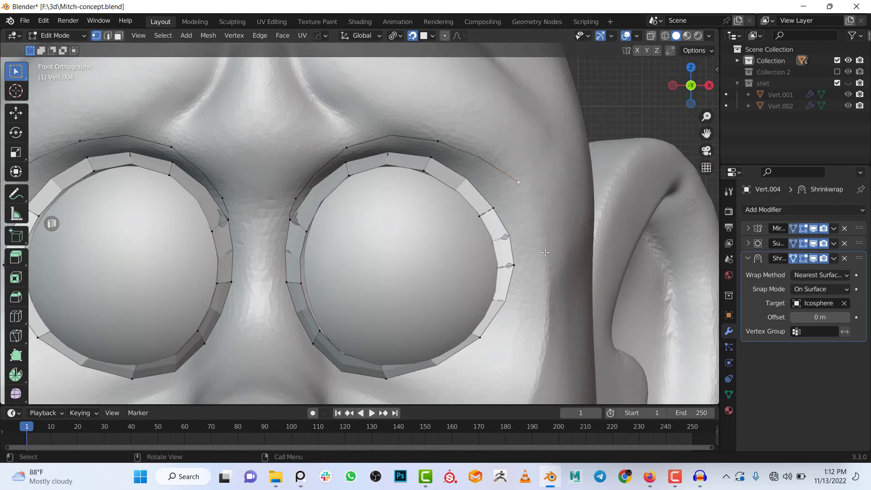
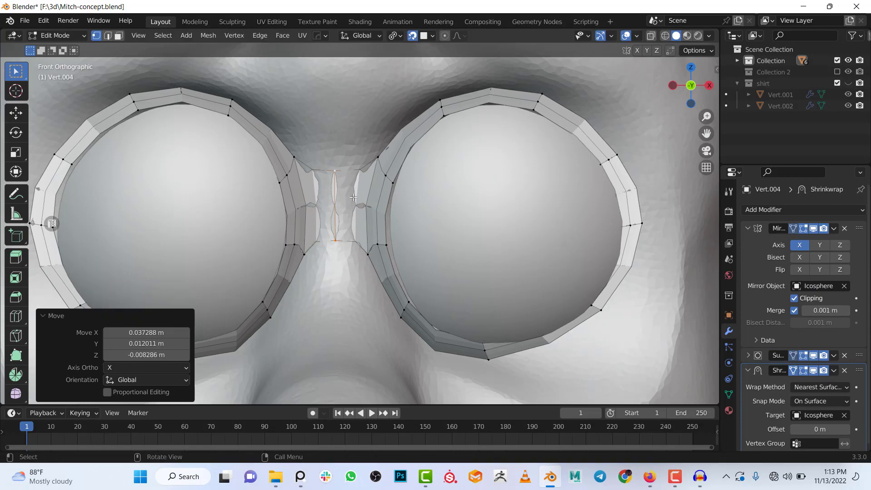
- Adjust the nose bridge's centre edge and extrude the eye ring's lower inner vertex to the midline of the nose
{"action": "key", "text": "g"}
{"action": "left_click", "coordinate": [393, 285]}
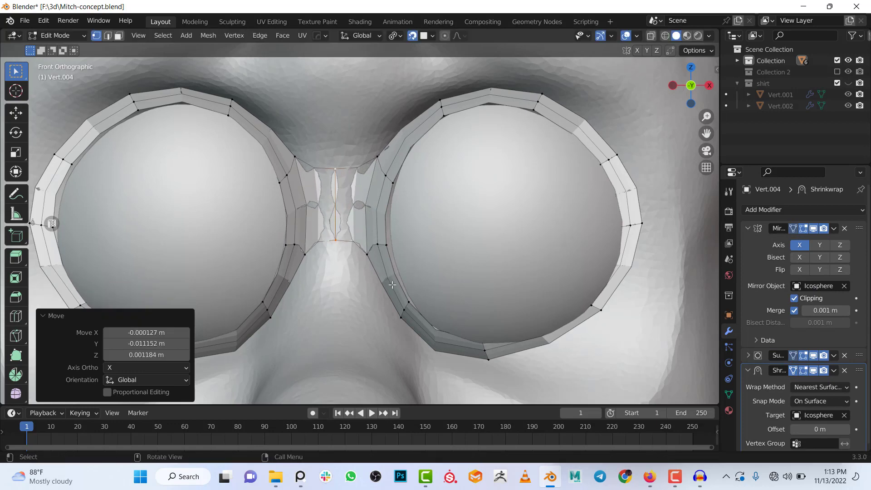
{"action": "left_click", "coordinate": [401, 318]}
{"action": "key", "text": "e"}
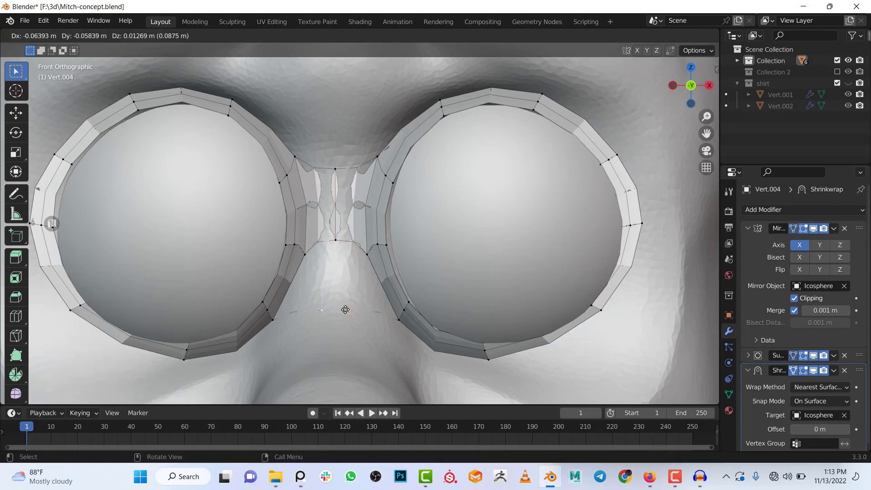
{"action": "left_click", "coordinate": [344, 305]}
- Fill the lower nose-bridge face between the eye ring's inner vertices and the midline
{"action": "left_click", "coordinate": [366, 255]}
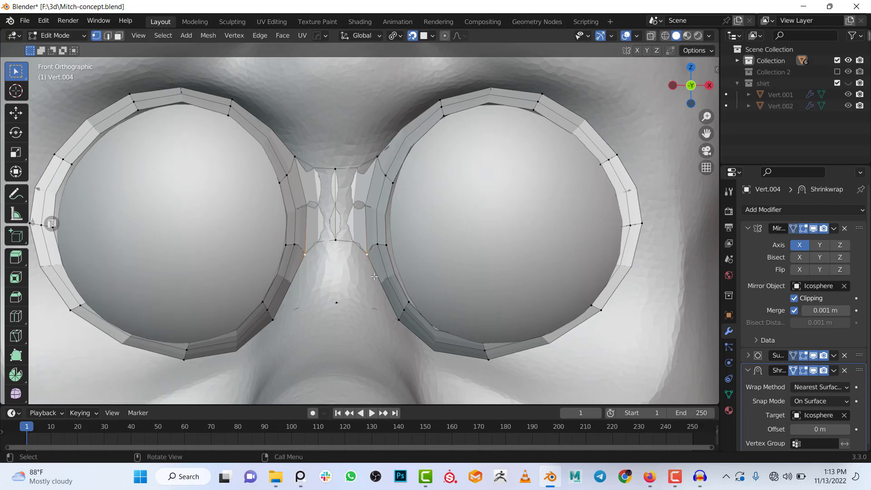
{"action": "left_click", "coordinate": [399, 317], "text": "shift"}
{"action": "key", "text": "f"}
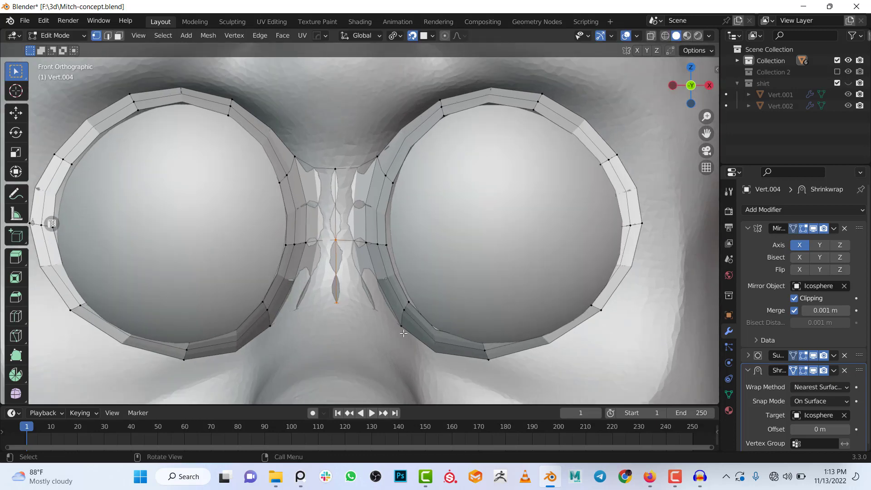
- Move the eye ring's lower inner vertex toward the nose and its bottom vertex downward to widen the outer loop
{"action": "left_click", "coordinate": [401, 325]}
{"action": "key", "text": "g"}
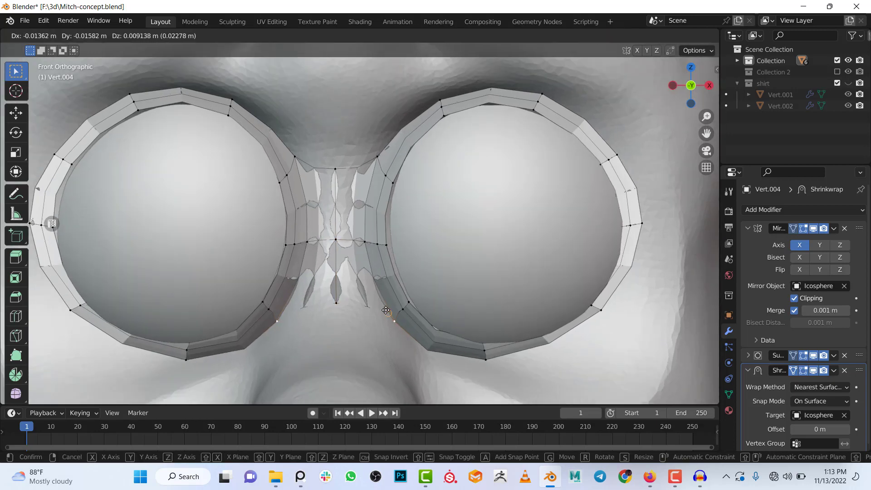
{"action": "left_click", "coordinate": [380, 308]}
{"action": "scroll", "coordinate": [466, 323], "scroll_direction": "down", "scroll_amount": 1}
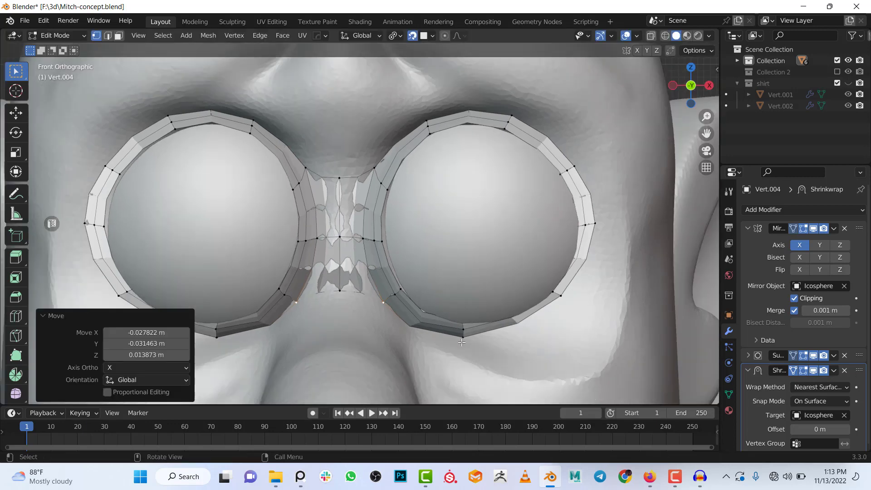
{"action": "left_click", "coordinate": [461, 342]}
{"action": "key", "text": "g"}
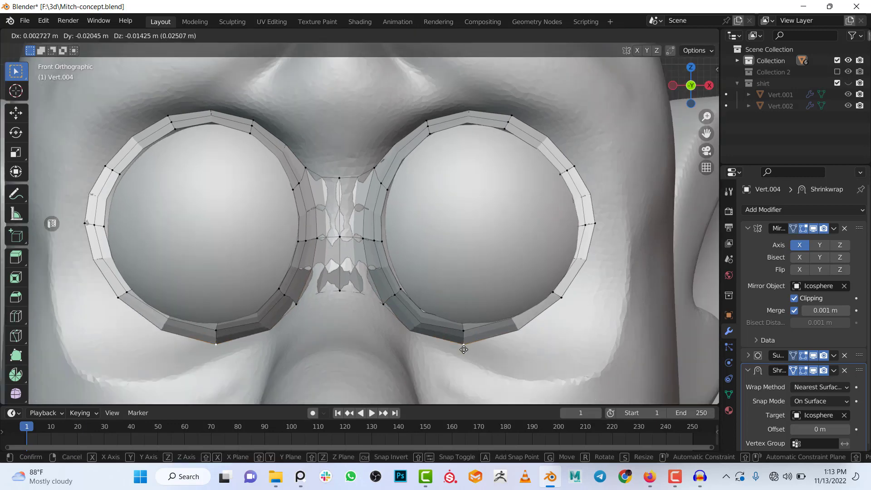
{"action": "left_click", "coordinate": [464, 350]}
- Reposition the outer and inner loop vertices at the eye ring's lower outer corner to even out the faces
{"action": "left_click", "coordinate": [567, 299]}
{"action": "key", "text": "g"}
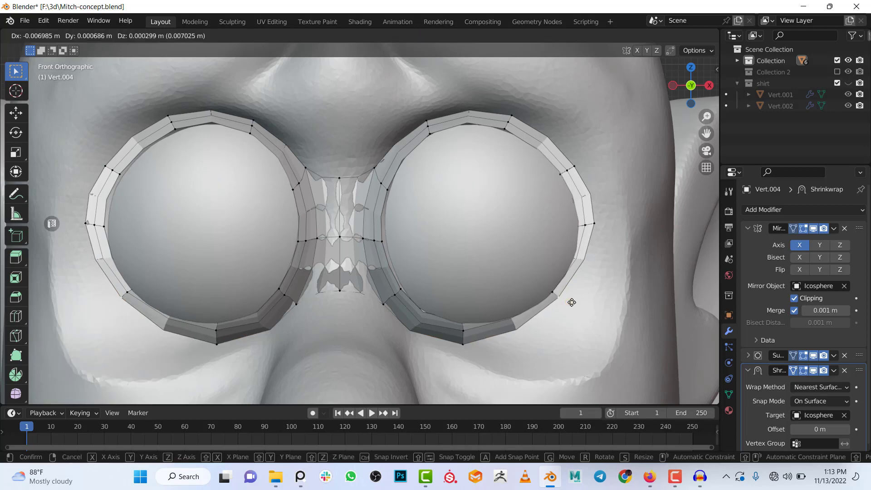
{"action": "left_click", "coordinate": [579, 316]}
{"action": "left_click", "coordinate": [554, 293]}
{"action": "key", "text": "g"}
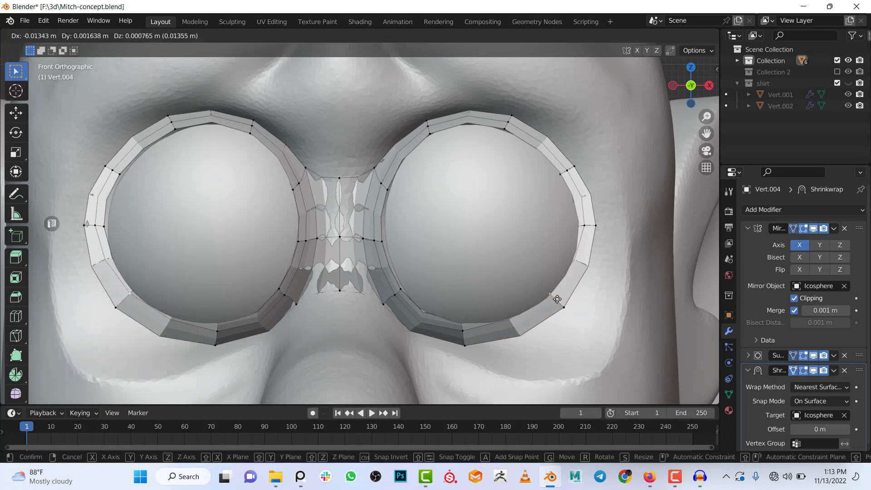
{"action": "left_click", "coordinate": [567, 309]}
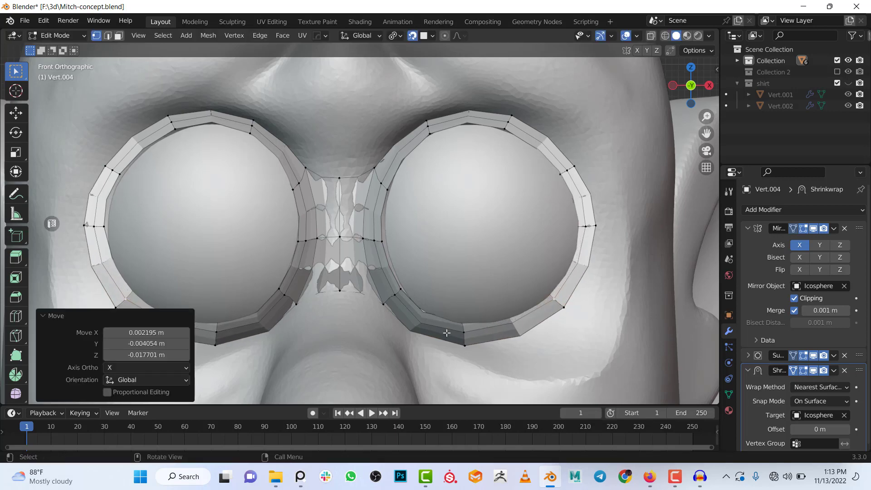
- Switch to Object Mode, show the Face Orientation overlay and examine the normals of the eye rings and nose bridge
{"action": "middle_click_drag", "start_coordinate": [399, 305], "coordinate": [387, 295]}
{"action": "scroll", "coordinate": [239, 275], "scroll_direction": "down", "scroll_amount": 3}
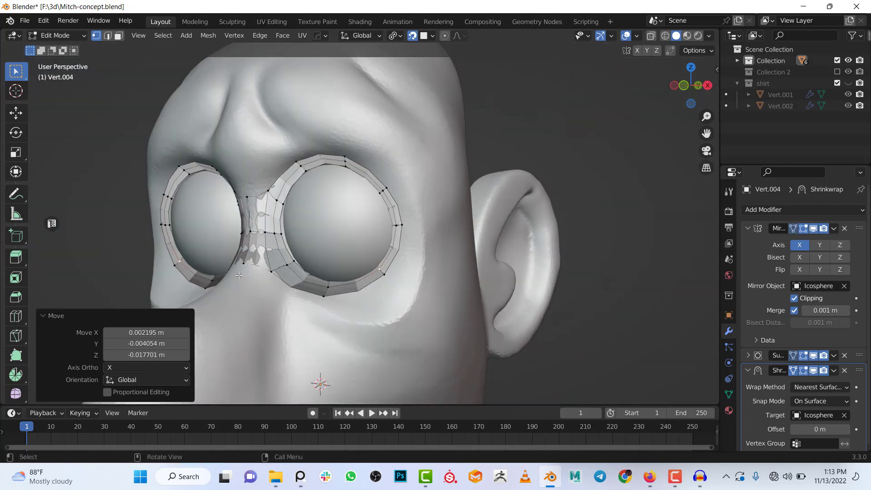
{"action": "middle_click_drag", "start_coordinate": [293, 262], "coordinate": [382, 258], "text": "shift"}
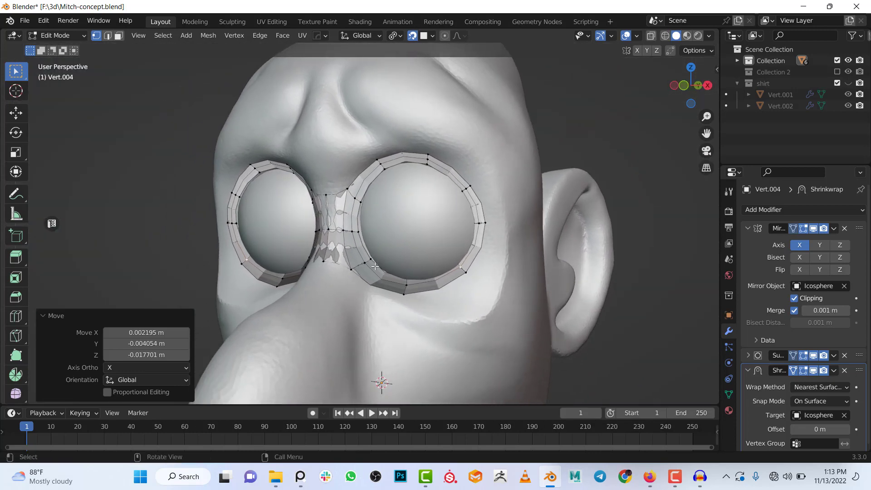
{"action": "left_click", "coordinate": [637, 35]}
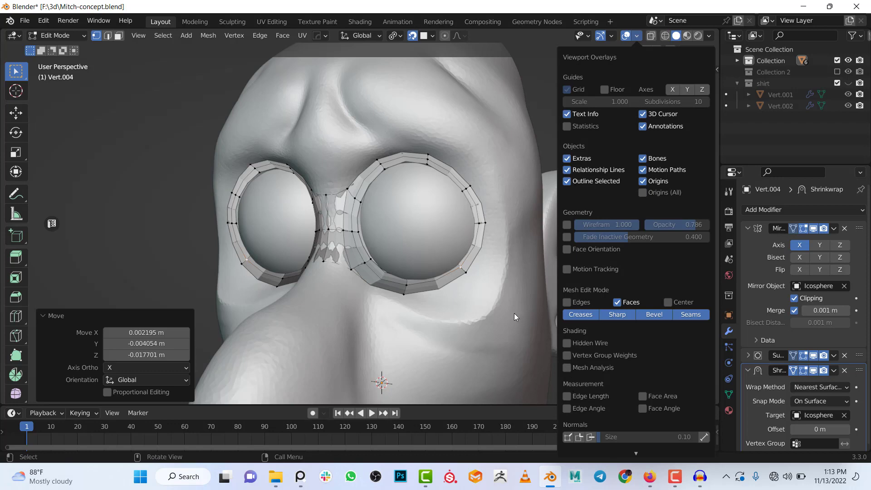
{"action": "middle_click_drag", "start_coordinate": [513, 313], "coordinate": [483, 149]}
{"action": "key", "text": "Tab"}
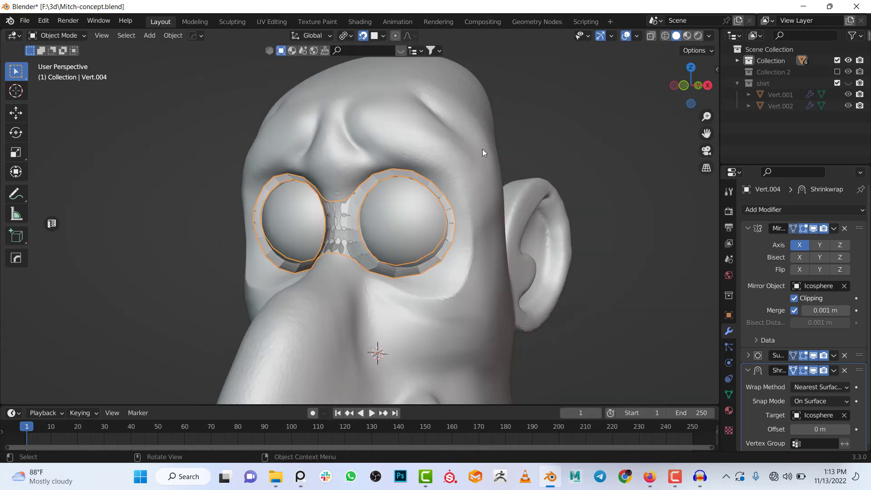
{"action": "left_click", "coordinate": [638, 36]}
{"action": "left_click", "coordinate": [566, 237]}
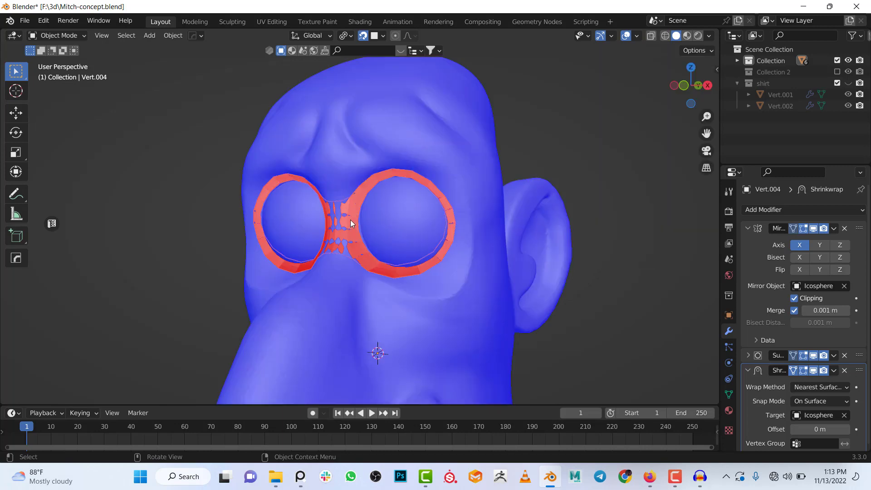
{"action": "scroll", "coordinate": [351, 222], "scroll_direction": "up", "scroll_amount": 4}
{"action": "scroll", "coordinate": [347, 222], "scroll_direction": "down", "scroll_amount": 3}
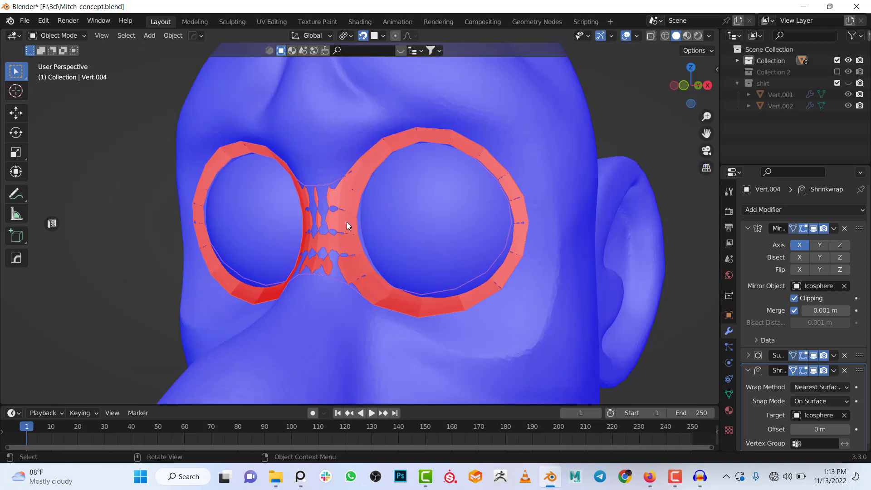
{"action": "scroll", "coordinate": [349, 227], "scroll_direction": "up", "scroll_amount": 1}
- Turn off the Face Orientation overlay and return to Edit Mode on the eye rings
{"action": "left_click", "coordinate": [638, 36]}
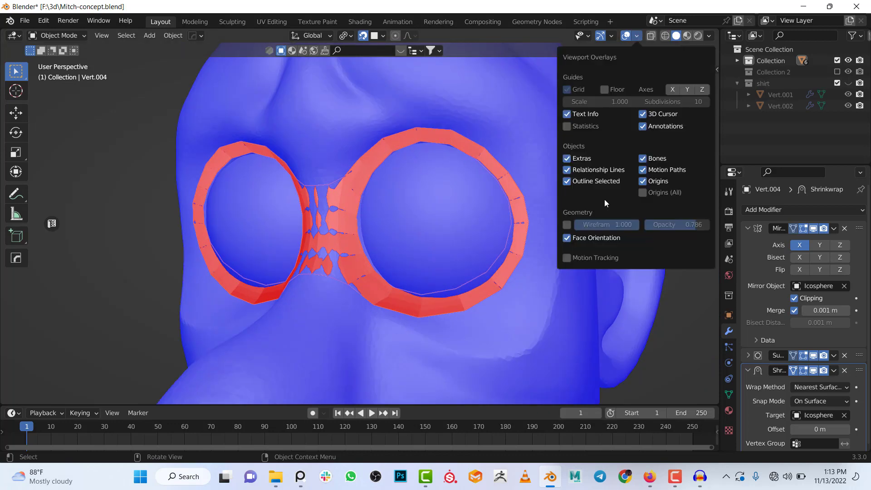
{"action": "left_click", "coordinate": [571, 238]}
{"action": "key", "text": "Tab"}
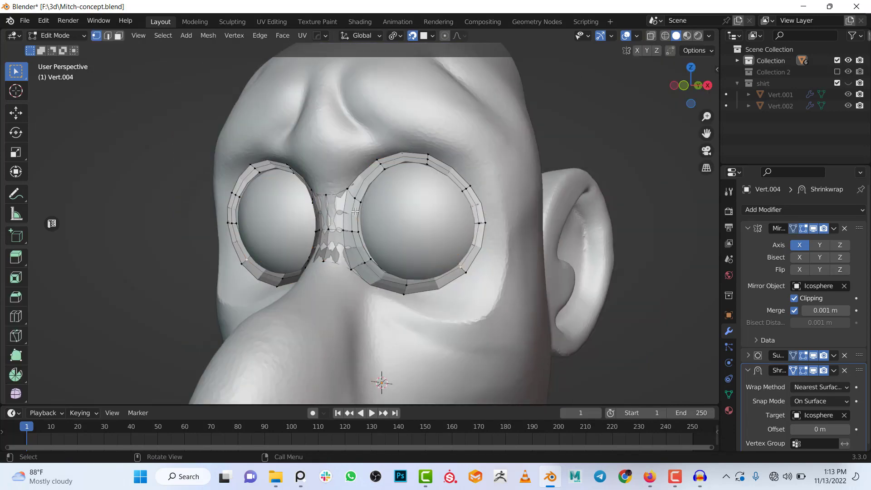
- Recalculate the normals of the whole eye-ring mesh with the Inside option enabled and check its shading in Object Mode
{"action": "scroll", "coordinate": [355, 211], "scroll_direction": "up", "scroll_amount": 2}
{"action": "key", "text": "a"}
{"action": "key", "text": "shift+n"}
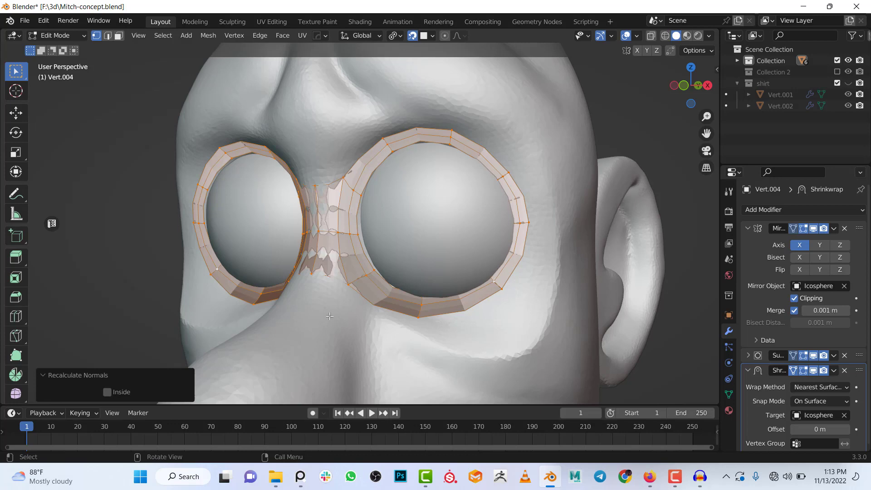
{"action": "left_click", "coordinate": [108, 392]}
{"action": "scroll", "coordinate": [393, 264], "scroll_direction": "down", "scroll_amount": 5}
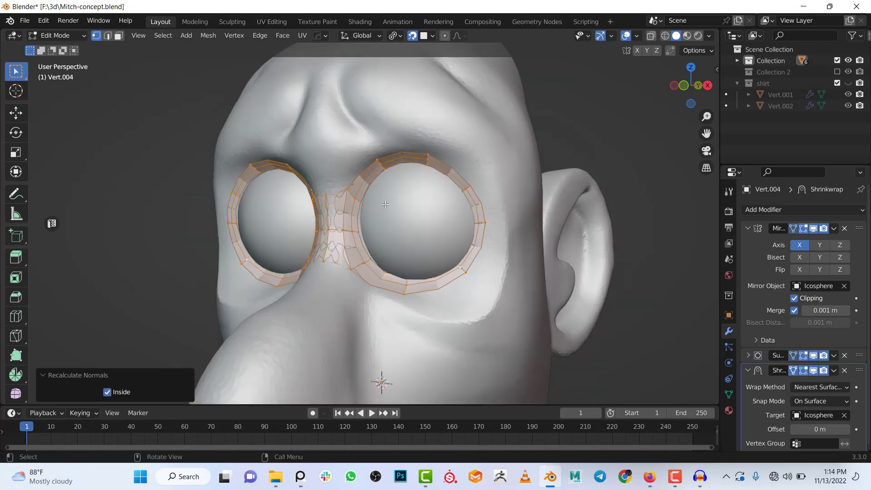
{"action": "scroll", "coordinate": [443, 219], "scroll_direction": "up", "scroll_amount": 4}
{"action": "key", "text": "Tab"}
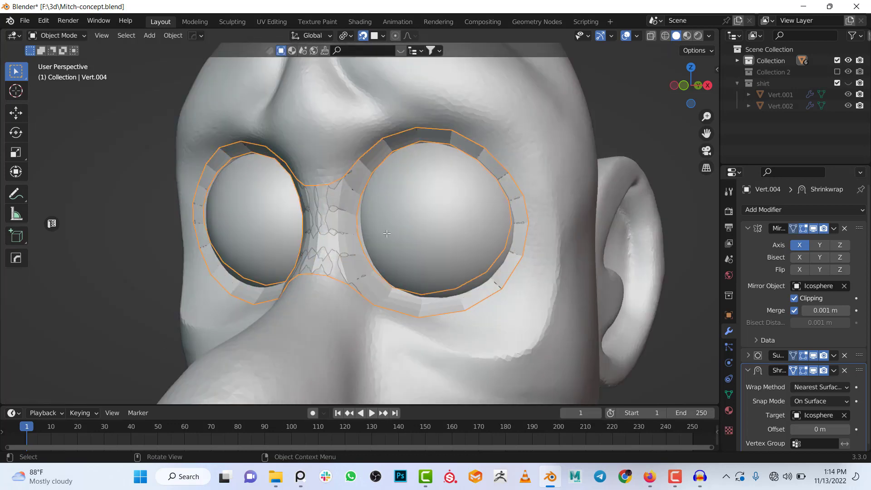
{"action": "scroll", "coordinate": [372, 243], "scroll_direction": "down", "scroll_amount": 3}
{"action": "middle_click_drag", "start_coordinate": [371, 243], "coordinate": [437, 221]}
{"action": "scroll", "coordinate": [438, 221], "scroll_direction": "up", "scroll_amount": 6}
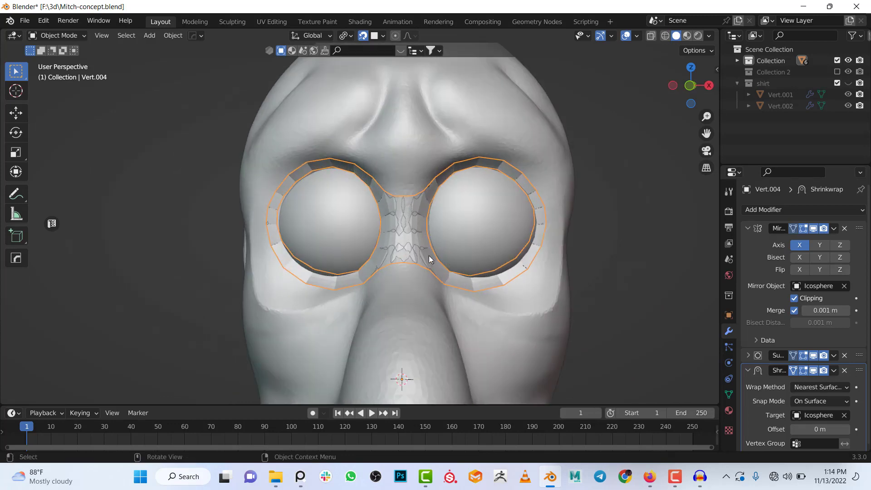
{"action": "scroll", "coordinate": [417, 227], "scroll_direction": "down", "scroll_amount": 5}
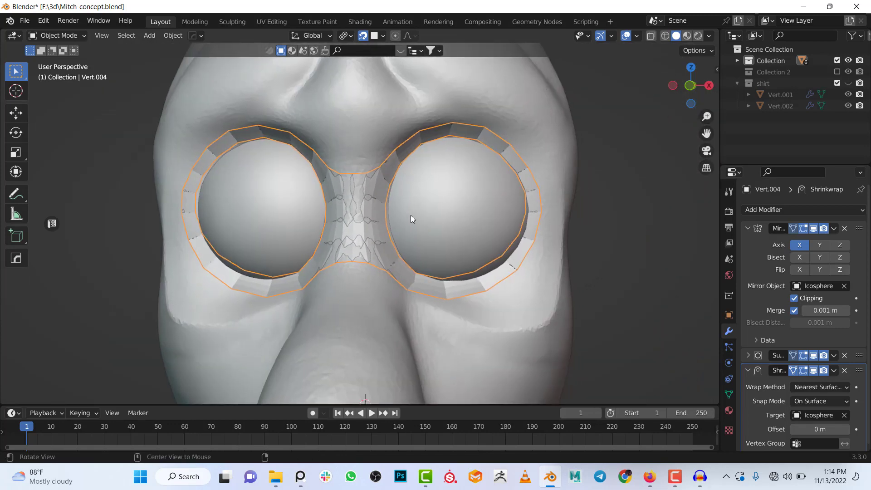
- In Edit Mode from the front, extrude the nose bridge's lower middle vertex down and then sideways toward the eye to start an outer loop
{"action": "key", "text": "KP_1"}
{"action": "scroll", "coordinate": [398, 236], "scroll_direction": "up", "scroll_amount": 2}
{"action": "key", "text": "Tab"}
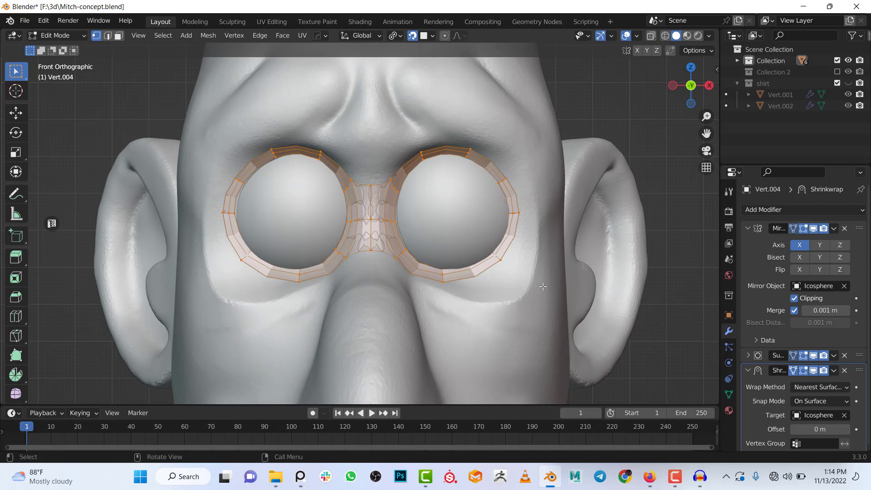
{"action": "scroll", "coordinate": [377, 264], "scroll_direction": "up", "scroll_amount": 2}
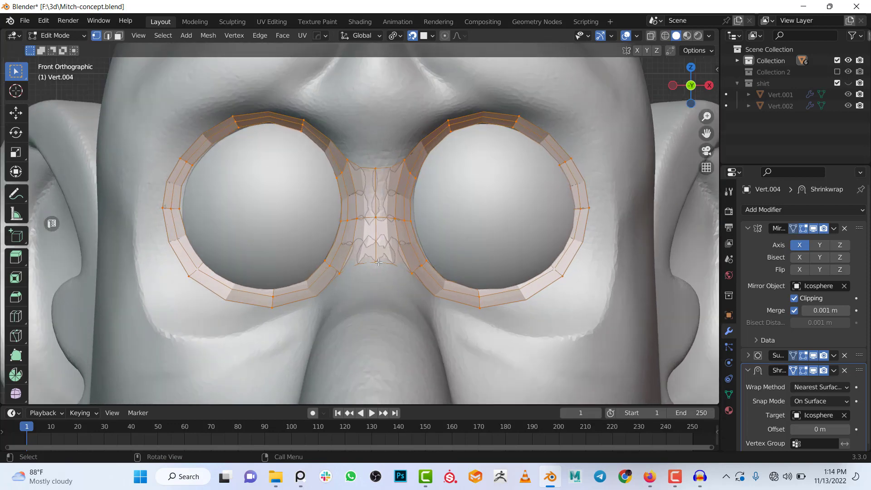
{"action": "left_click", "coordinate": [379, 261]}
{"action": "key", "text": "e"}
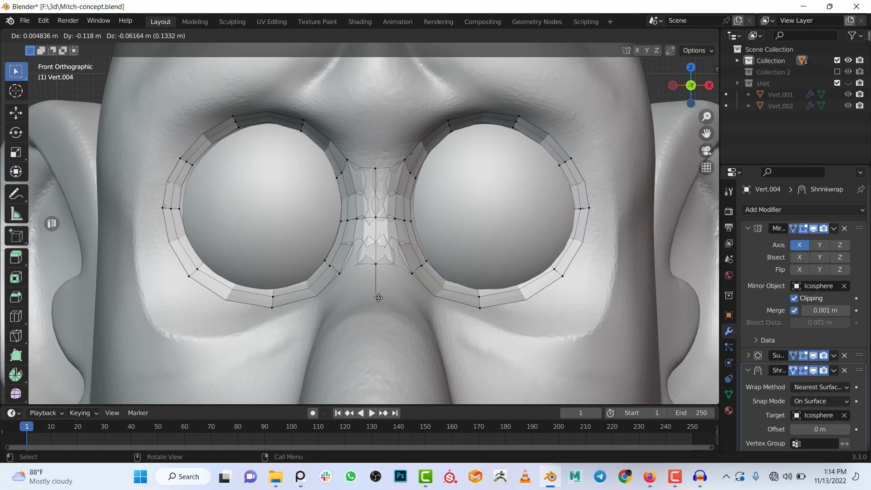
{"action": "left_click", "coordinate": [379, 292]}
{"action": "key", "text": "e"}
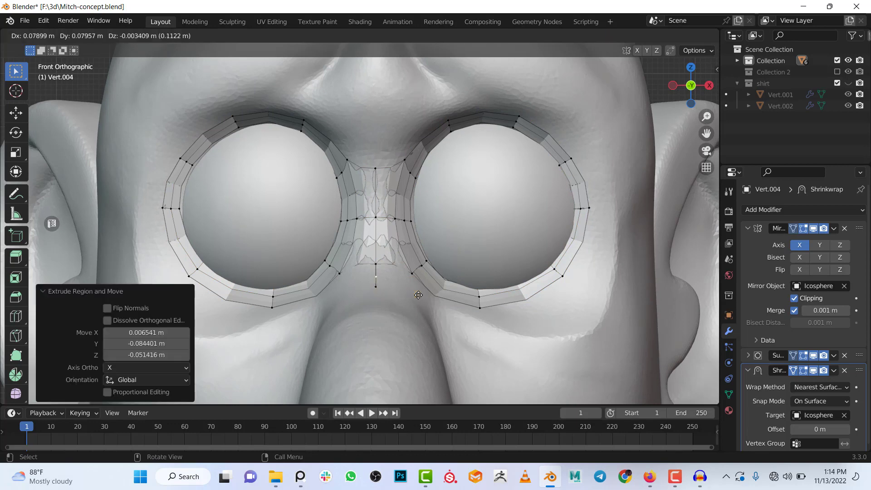
{"action": "left_click", "coordinate": [403, 288]}
{"action": "key", "text": "ctrl+z"}
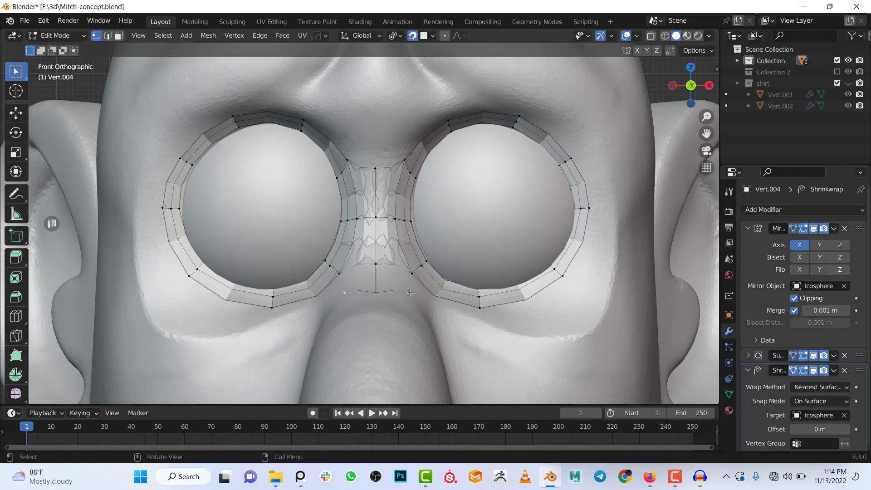
{"action": "key", "text": "g"}
{"action": "left_click", "coordinate": [408, 291]}
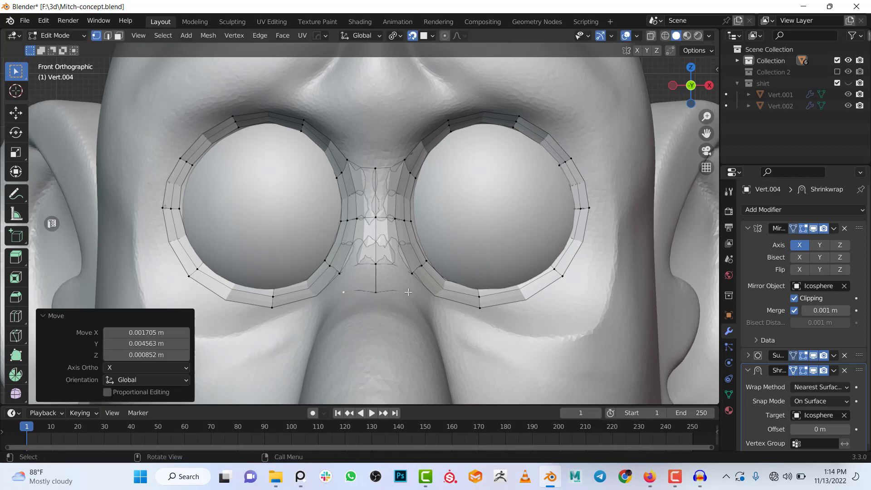
- Extrude a chain of vertices under, outside and above the eye ring, ending at the centerline above the nose bridge
{"action": "right_click", "coordinate": [478, 320], "text": "ctrl"}
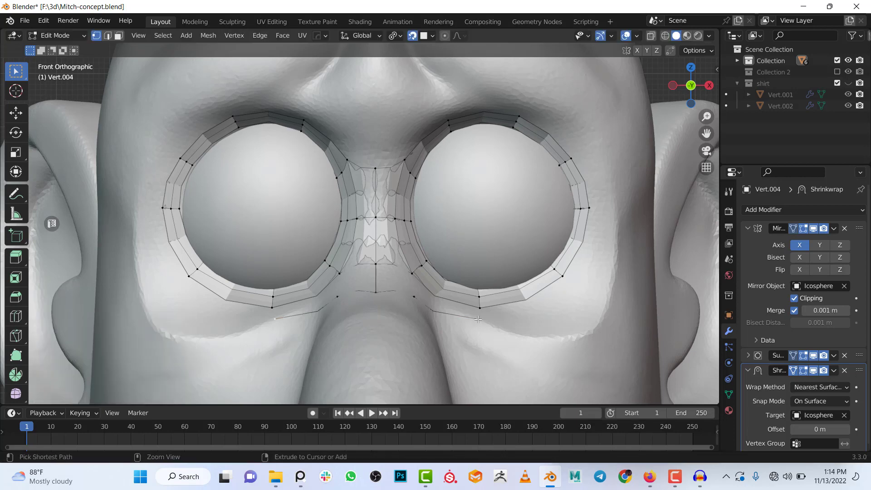
{"action": "right_click", "coordinate": [594, 330], "text": "ctrl"}
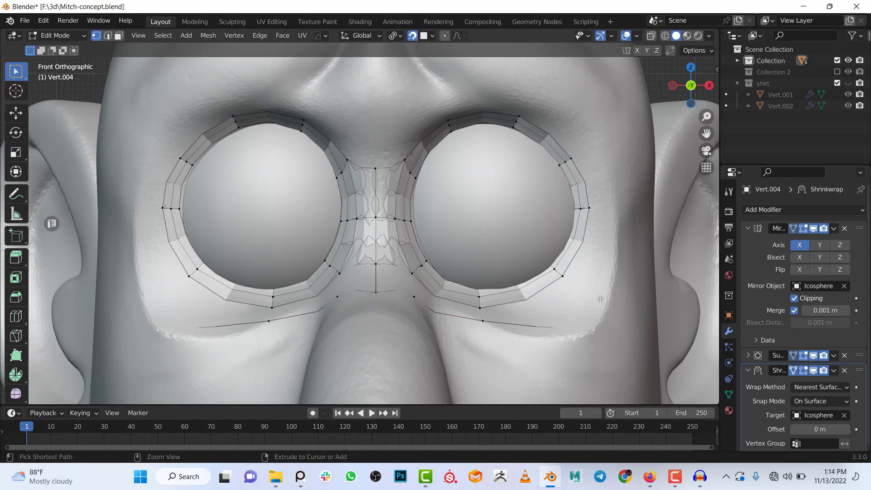
{"action": "right_click", "coordinate": [615, 205], "text": "ctrl"}
{"action": "right_click", "coordinate": [585, 141], "text": "ctrl"}
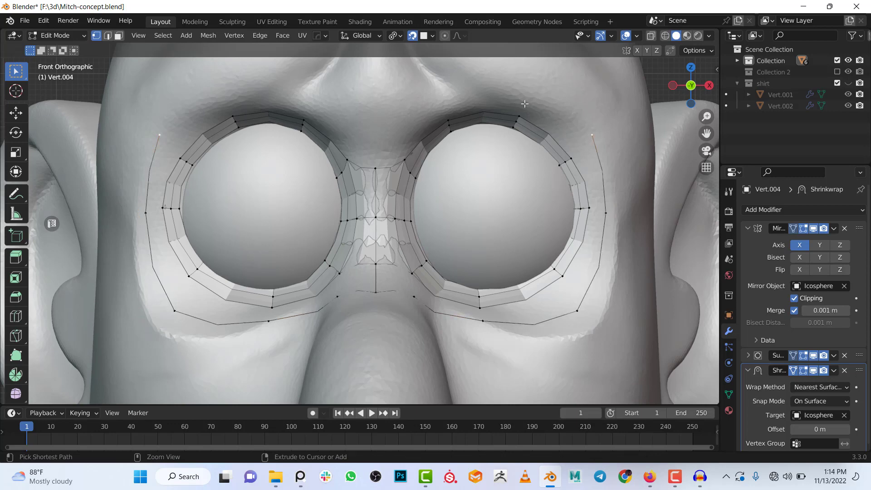
{"action": "right_click", "coordinate": [524, 104], "text": "ctrl"}
{"action": "right_click", "coordinate": [446, 104], "text": "ctrl"}
{"action": "right_click", "coordinate": [402, 125], "text": "ctrl"}
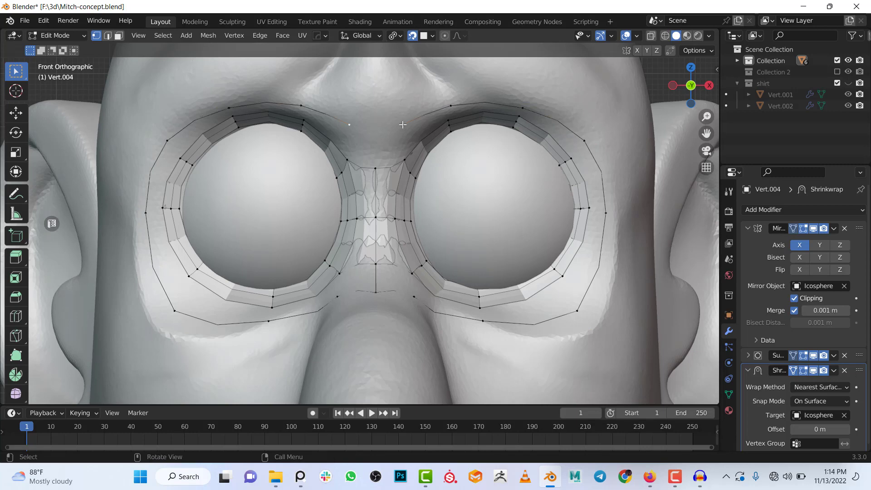
{"action": "key", "text": "e"}
{"action": "left_click", "coordinate": [362, 125]}
- Move the outer loop's lower outer corner vertex and its bottom vertex outward and down to follow the sculpted eye bag
{"action": "scroll", "coordinate": [561, 297], "scroll_direction": "down", "scroll_amount": 1}
{"action": "middle_click_drag", "start_coordinate": [561, 297], "coordinate": [495, 222], "text": "shift"}
{"action": "scroll", "coordinate": [495, 222], "scroll_direction": "up", "scroll_amount": 1}
{"action": "key", "text": "e"}
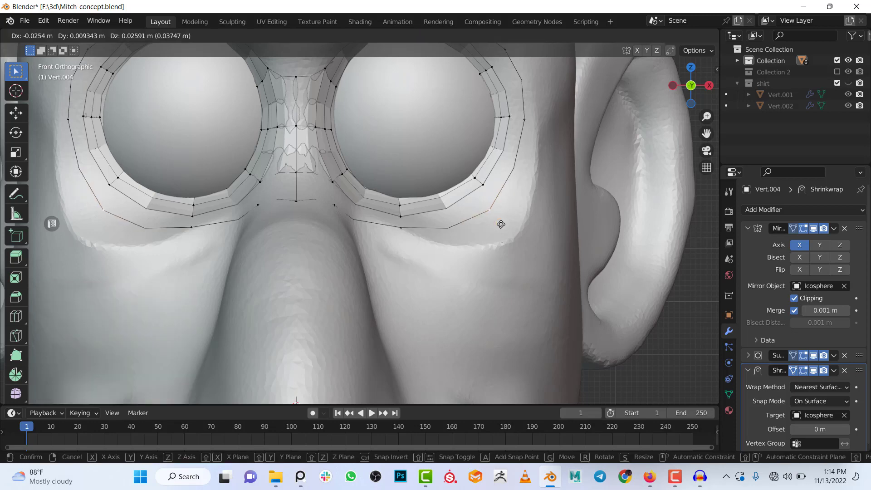
{"action": "left_click", "coordinate": [538, 263]}
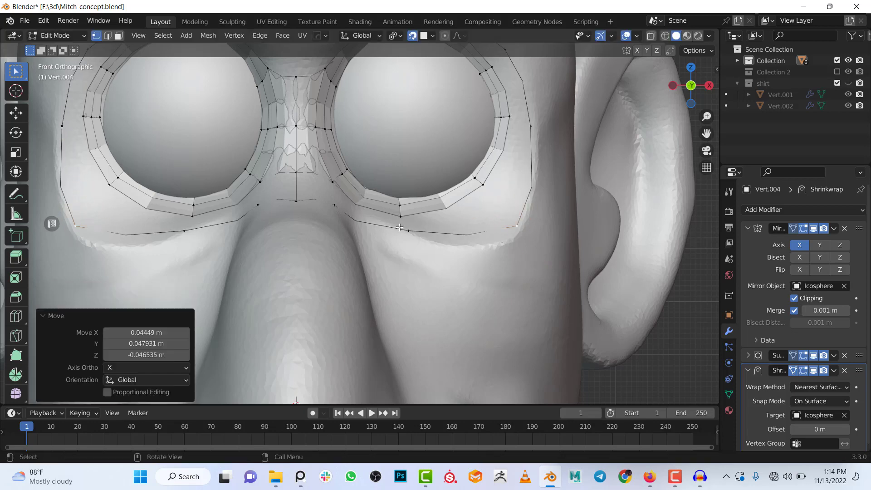
{"action": "left_click", "coordinate": [412, 232]}
{"action": "key", "text": "f"}
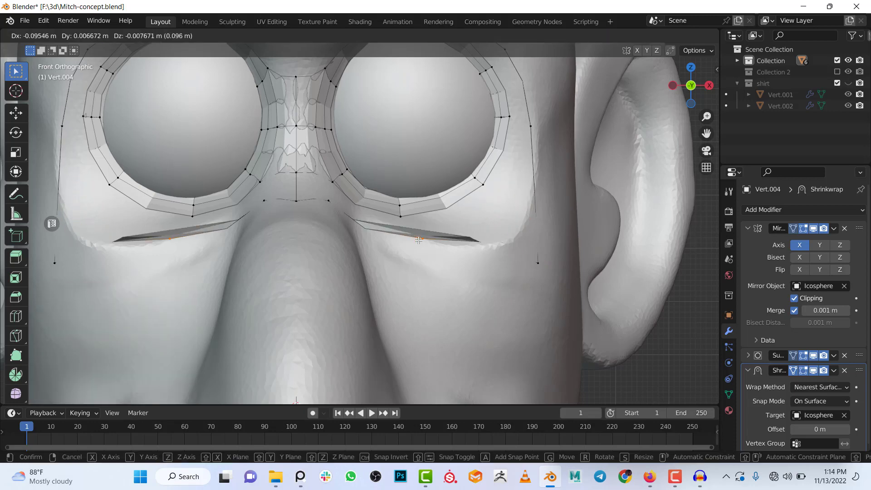
{"action": "right_click", "coordinate": [425, 238]}
{"action": "key", "text": "ctrl+z"}
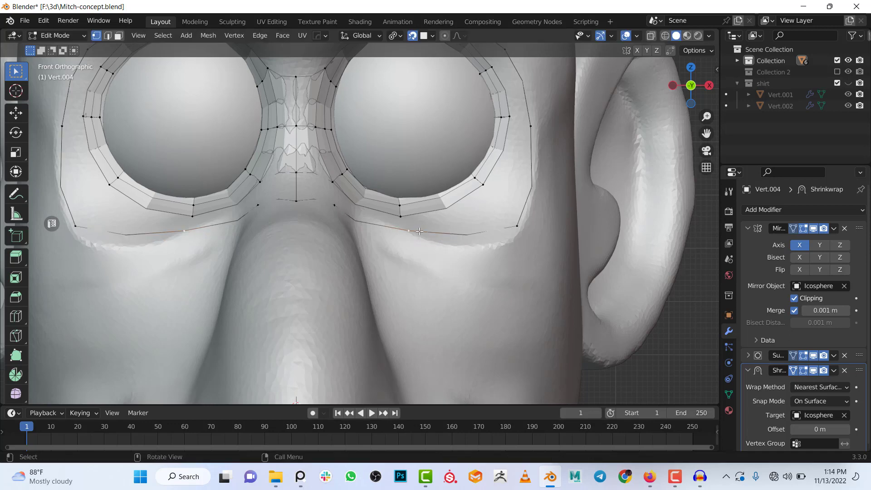
{"action": "key", "text": "g"}
{"action": "left_click", "coordinate": [437, 245]}
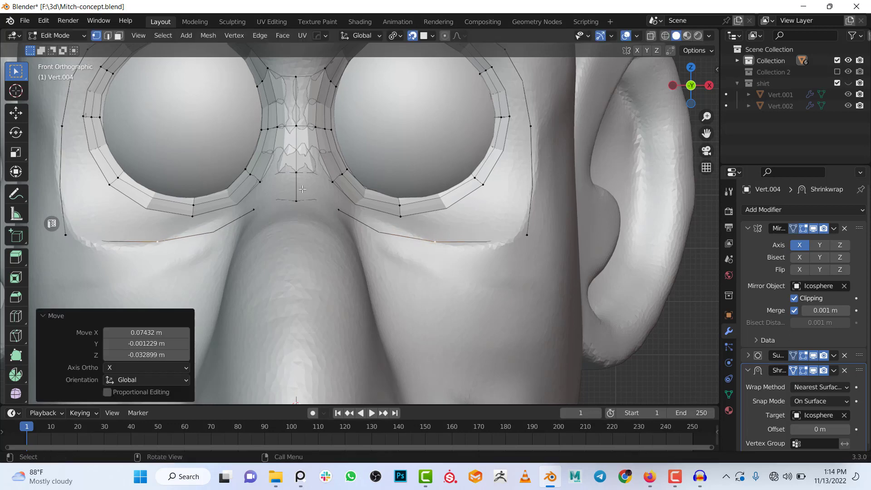
- Fill the face between the nose bridge's lower edge and the outer loop, and select the adjoining edge beside the nose
{"action": "left_click", "coordinate": [338, 209]}
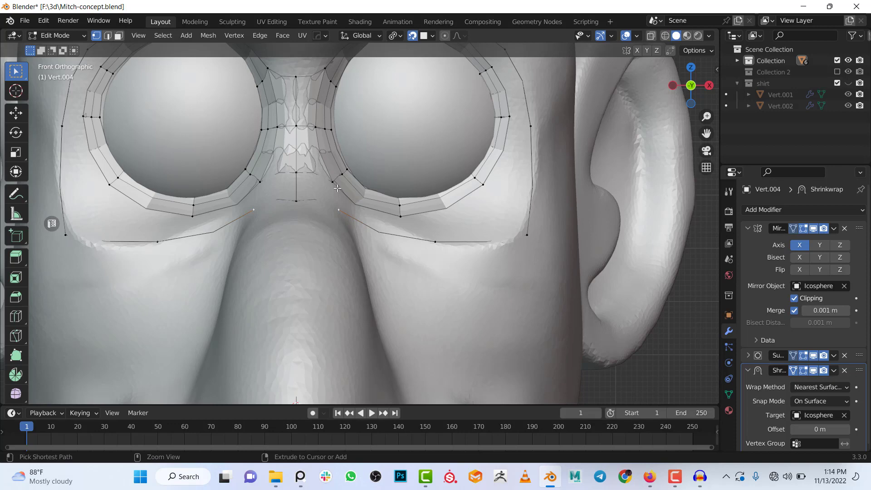
{"action": "left_click", "coordinate": [305, 202], "text": "ctrl"}
{"action": "key", "text": "f"}
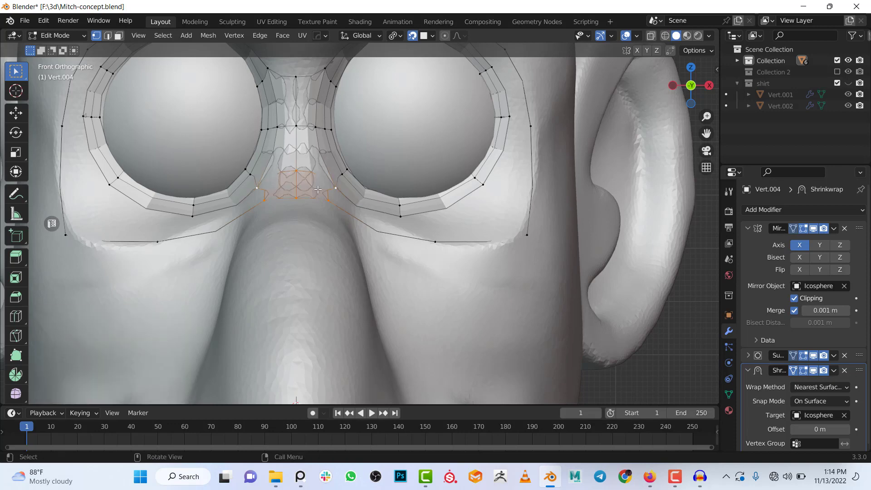
{"action": "left_click", "coordinate": [326, 204]}
{"action": "left_click", "coordinate": [336, 191], "text": "shift"}
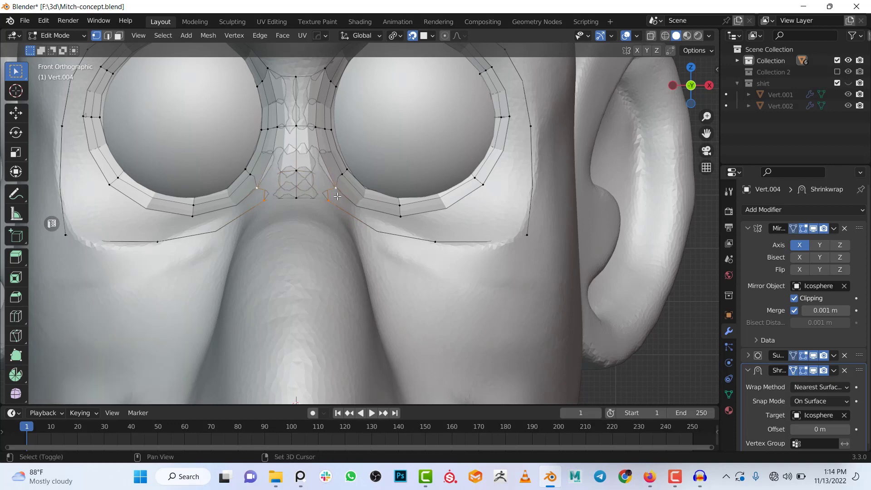
- Fill the remaining faces between the eye ring and outer loop, working around the eye to the top of the nose bridge
{"action": "scroll", "coordinate": [356, 195], "scroll_direction": "down", "scroll_amount": 1}
{"action": "key", "text": "ctrl+z"}
{"action": "key", "text": "ctrl+z"}
{"action": "key", "text": "ctrl+z"}
{"action": "key", "text": "ctrl+z"}
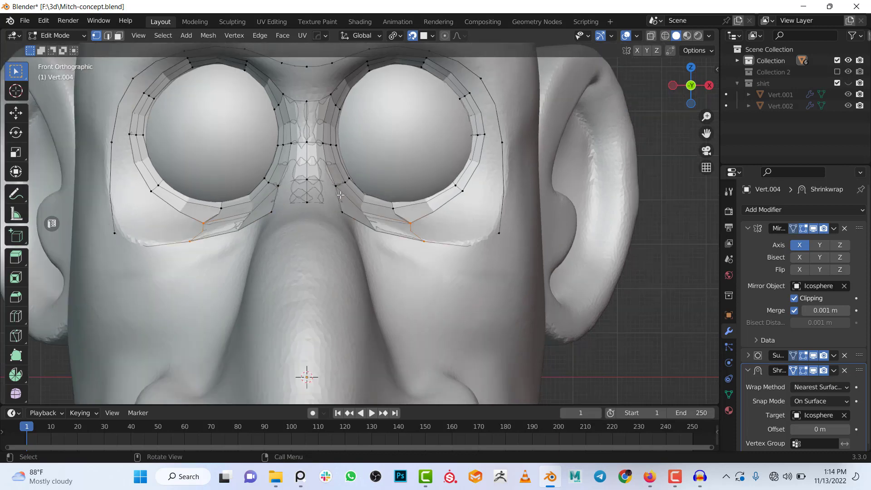
{"action": "key", "text": "ctrl+z"}
{"action": "key", "text": "ctrl+z"}
{"action": "key", "text": "ctrl+z"}
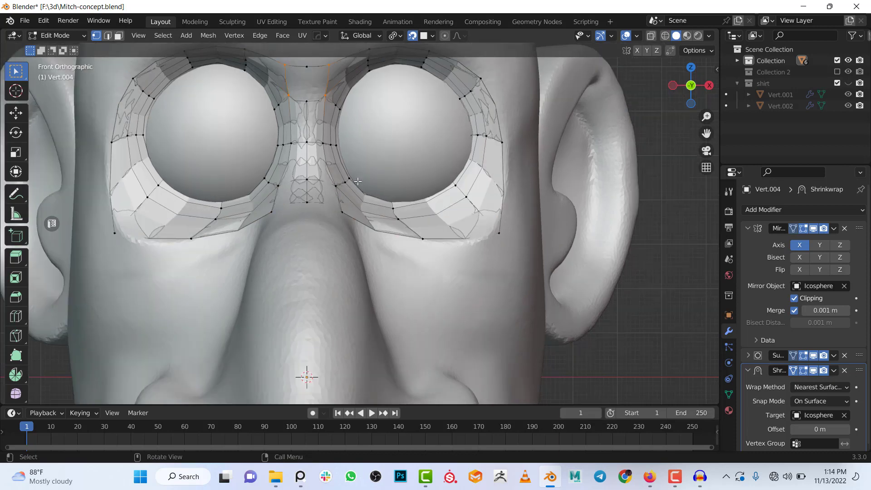
- Move the outer loop's lower outer corner vertex up and inward, and shift its vertex beside the nose slightly upward
{"action": "scroll", "coordinate": [446, 213], "scroll_direction": "down", "scroll_amount": 1}
{"action": "middle_click_drag", "start_coordinate": [447, 213], "coordinate": [351, 217], "text": "shift"}
{"action": "scroll", "coordinate": [409, 240], "scroll_direction": "up", "scroll_amount": 1}
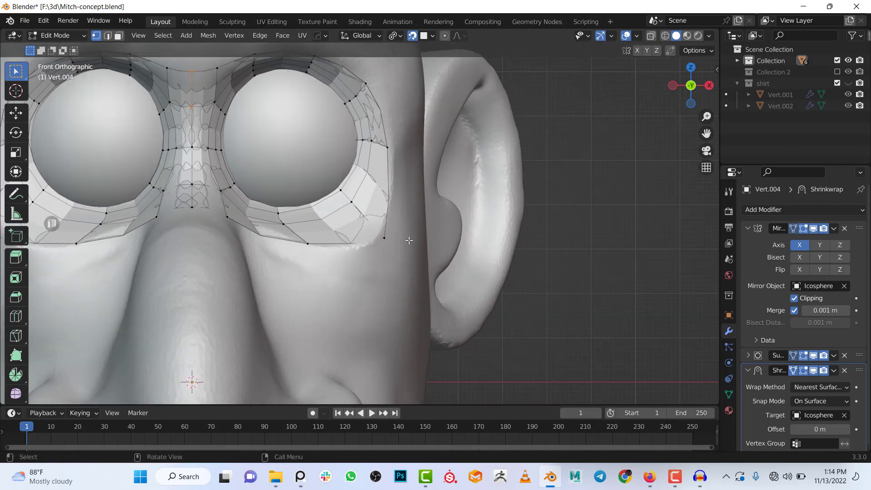
{"action": "left_click", "coordinate": [381, 237]}
{"action": "key", "text": "g"}
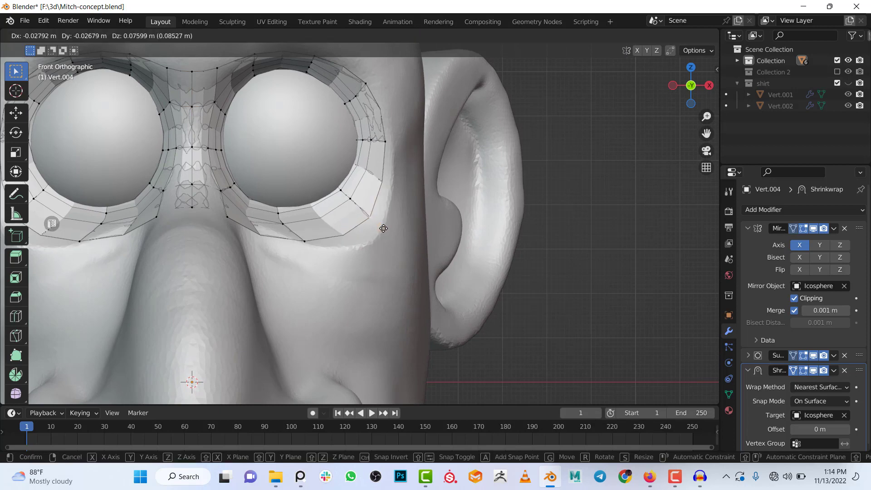
{"action": "left_click", "coordinate": [387, 232]}
{"action": "left_click", "coordinate": [231, 219]}
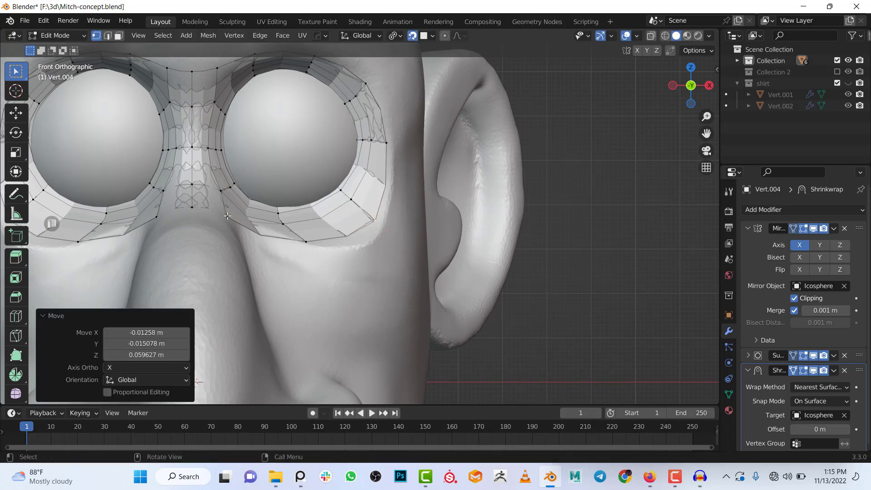
{"action": "key", "text": "g"}
{"action": "left_click", "coordinate": [222, 205]}
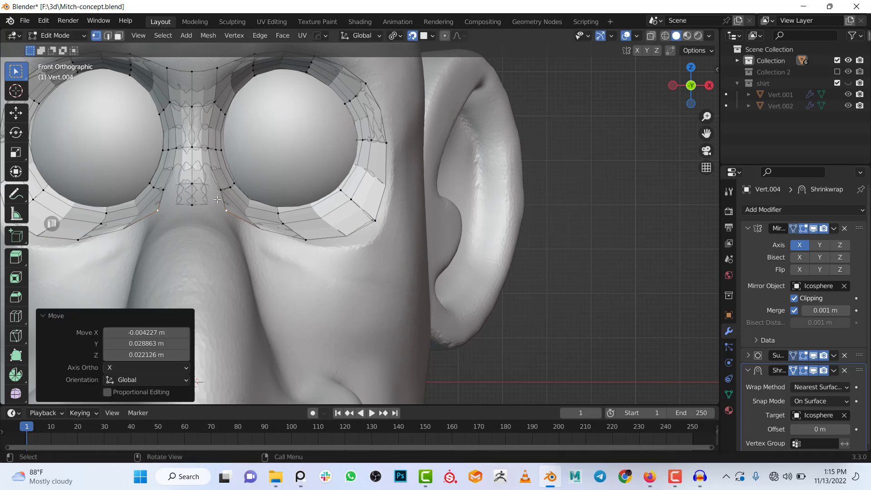
- Examine the whole head with the new eye topology from the front and from the side
{"action": "scroll", "coordinate": [300, 221], "scroll_direction": "down", "scroll_amount": 2}
{"action": "middle_click_drag", "start_coordinate": [300, 220], "coordinate": [401, 148], "text": "shift"}
{"action": "scroll", "coordinate": [441, 231], "scroll_direction": "down", "scroll_amount": 3}
{"action": "middle_click_drag", "start_coordinate": [441, 232], "coordinate": [438, 194]}
{"action": "scroll", "coordinate": [377, 243], "scroll_direction": "down", "scroll_amount": 2}
{"action": "scroll", "coordinate": [377, 243], "scroll_direction": "down", "scroll_amount": 1, "text": "alt"}
{"action": "scroll", "coordinate": [423, 255], "scroll_direction": "up", "scroll_amount": 5}
{"action": "scroll", "coordinate": [445, 268], "scroll_direction": "down", "scroll_amount": 3}
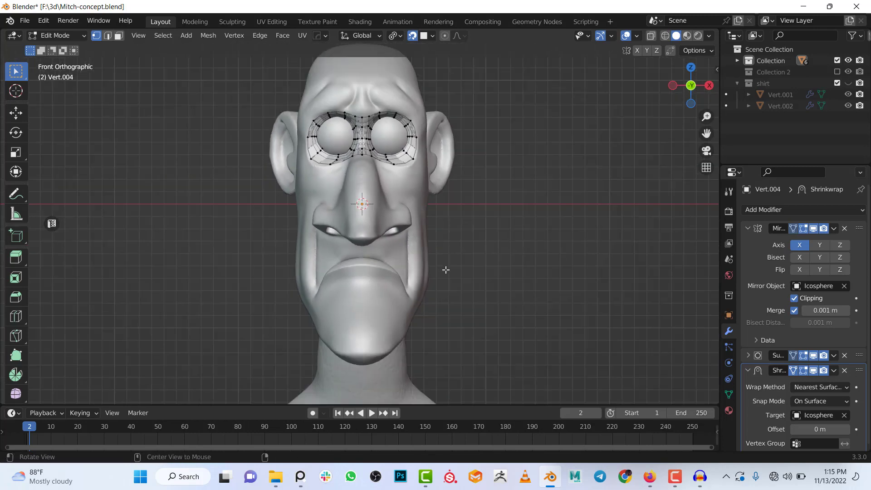
{"action": "middle_click_drag", "start_coordinate": [445, 268], "coordinate": [364, 268]}
{"action": "scroll", "coordinate": [341, 137], "scroll_direction": "up", "scroll_amount": 1}
{"action": "scroll", "coordinate": [340, 136], "scroll_direction": "down", "scroll_amount": 1}
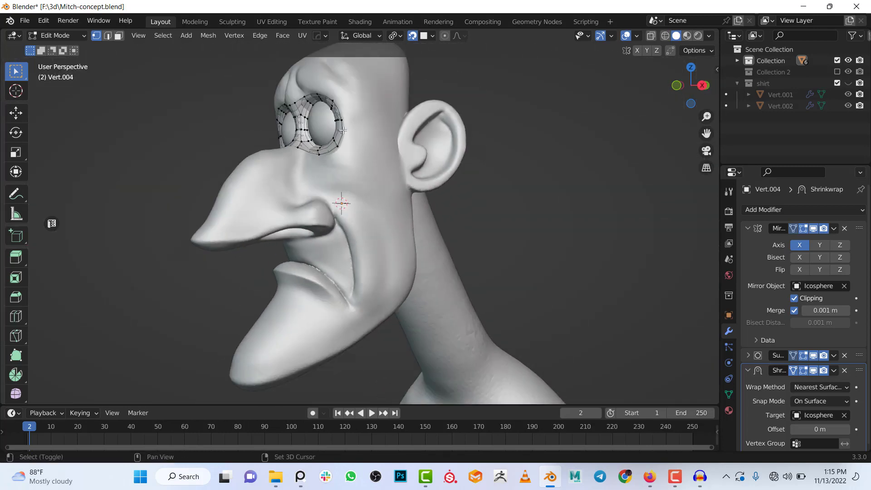
- Examine the mouth area up close, including the cheek crease, the mouth corner and the lower lip
{"action": "middle_click_drag", "start_coordinate": [329, 93], "coordinate": [329, 233], "text": "shift"}
{"action": "scroll", "coordinate": [386, 222], "scroll_direction": "up", "scroll_amount": 4}
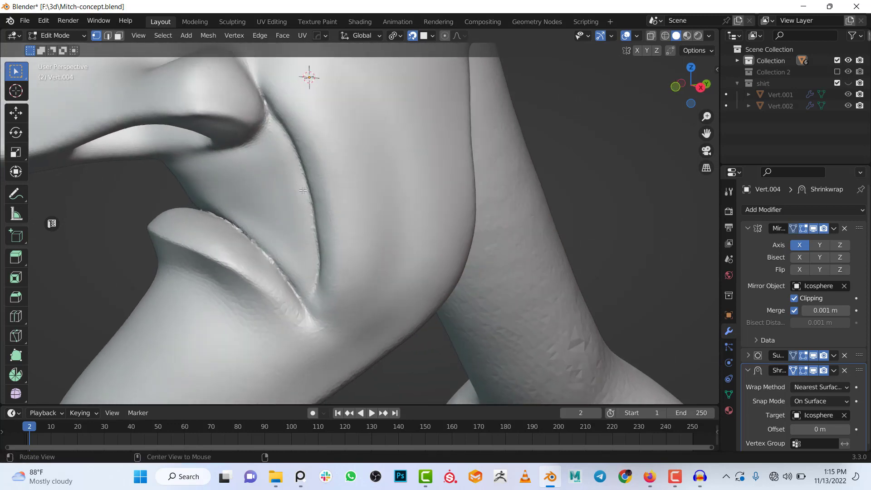
{"action": "scroll", "coordinate": [333, 158], "scroll_direction": "down", "scroll_amount": 4}
{"action": "middle_click_drag", "start_coordinate": [334, 157], "coordinate": [364, 194], "text": "shift"}
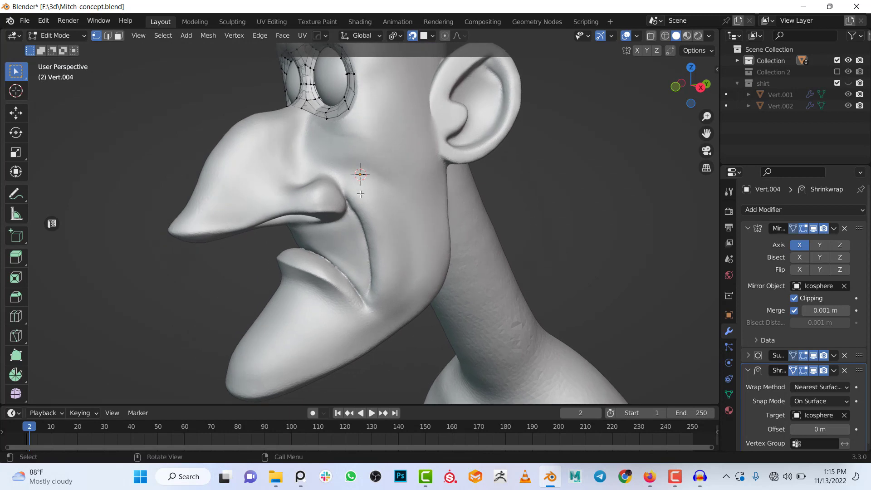
{"action": "scroll", "coordinate": [363, 200], "scroll_direction": "up", "scroll_amount": 3}
{"action": "middle_click_drag", "start_coordinate": [358, 241], "coordinate": [386, 186], "text": "shift"}
{"action": "scroll", "coordinate": [421, 194], "scroll_direction": "up", "scroll_amount": 2}
{"action": "scroll", "coordinate": [386, 165], "scroll_direction": "up", "scroll_amount": 1}
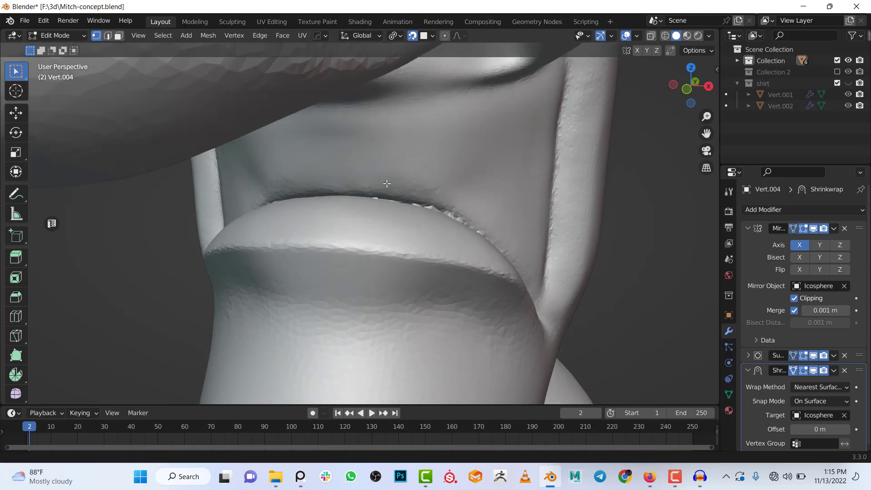
{"action": "scroll", "coordinate": [440, 161], "scroll_direction": "down", "scroll_amount": 8}
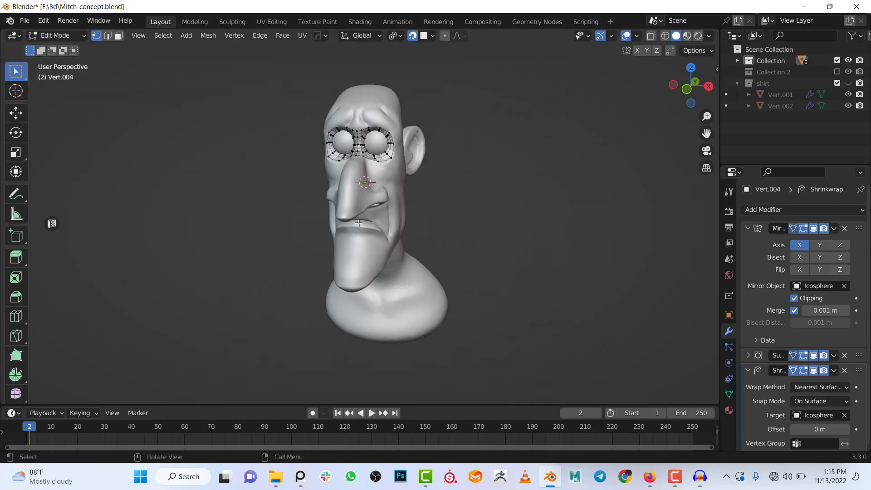
- Add a new vertex on the mouth seam just above the lower lip and extrude it to the face's centre line
{"action": "scroll", "coordinate": [370, 145], "scroll_direction": "up", "scroll_amount": 2}
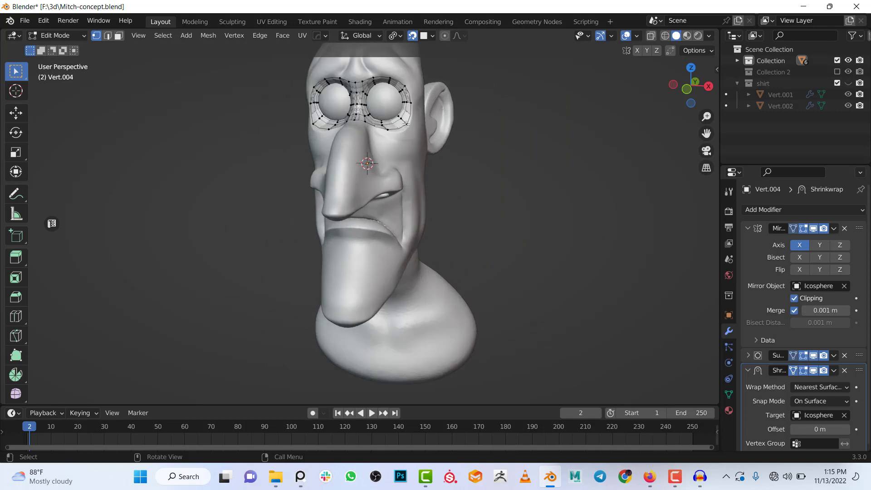
{"action": "key", "text": "shift+z"}
{"action": "key", "text": "shift+z"}
{"action": "scroll", "coordinate": [396, 193], "scroll_direction": "up", "scroll_amount": 10}
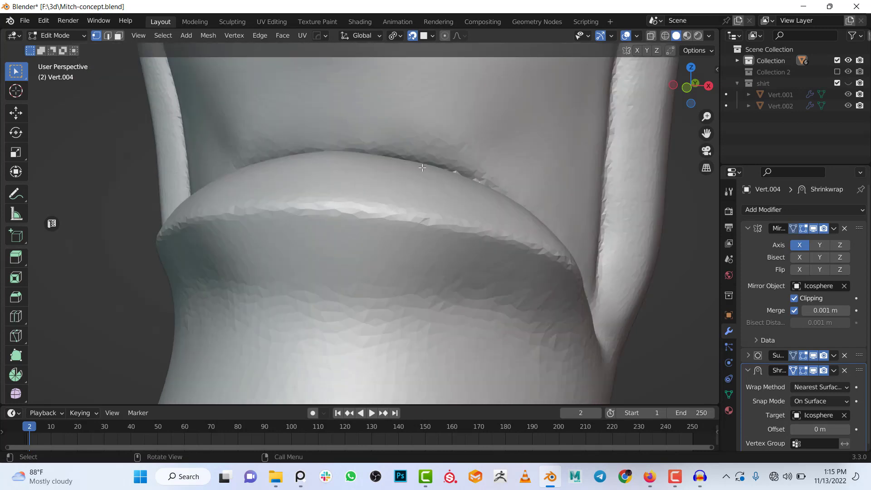
{"action": "right_click", "coordinate": [430, 155], "text": "ctrl"}
{"action": "scroll", "coordinate": [427, 144], "scroll_direction": "down", "scroll_amount": 1}
{"action": "left_click_drag", "start_coordinate": [427, 143], "coordinate": [408, 175], "text": "alt+shift"}
{"action": "left_click_drag", "start_coordinate": [431, 214], "coordinate": [450, 216], "text": "alt"}
{"action": "middle_click_drag", "start_coordinate": [450, 216], "coordinate": [451, 213]}
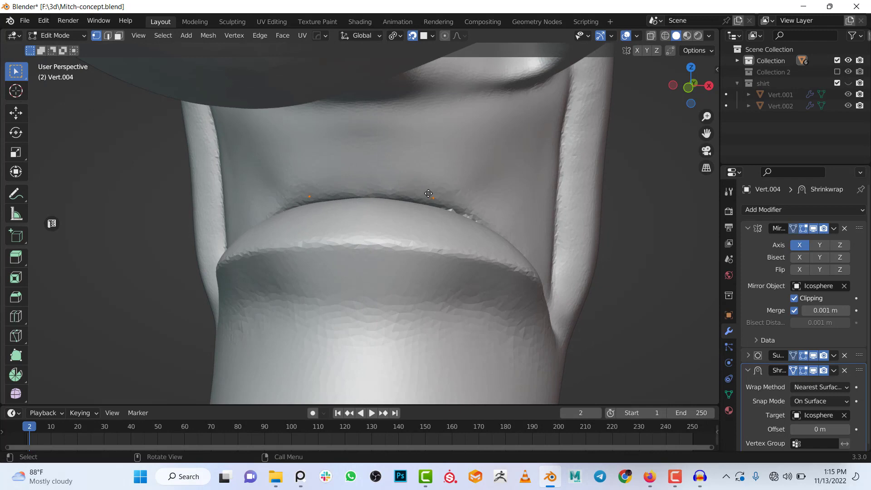
{"action": "key", "text": "e"}
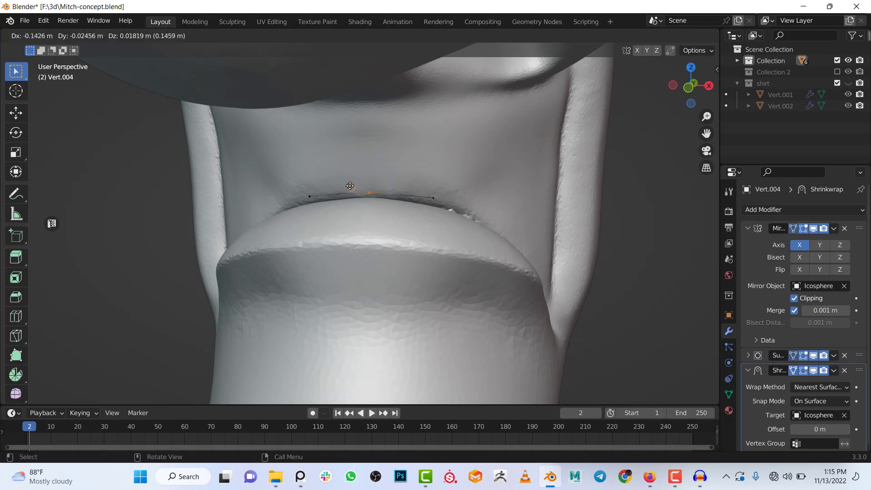
{"action": "left_click", "coordinate": [350, 182]}
- Extend the vertex chain along the upper side of the mouth seam and move its end vertex into the mouth corner
{"action": "middle_click_drag", "start_coordinate": [349, 181], "coordinate": [358, 247]}
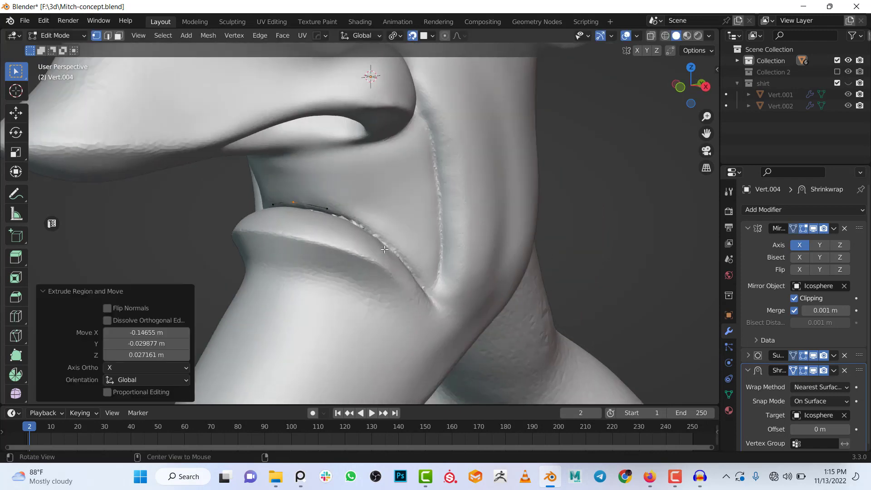
{"action": "scroll", "coordinate": [336, 211], "scroll_direction": "up", "scroll_amount": 3}
{"action": "left_click", "coordinate": [306, 196]}
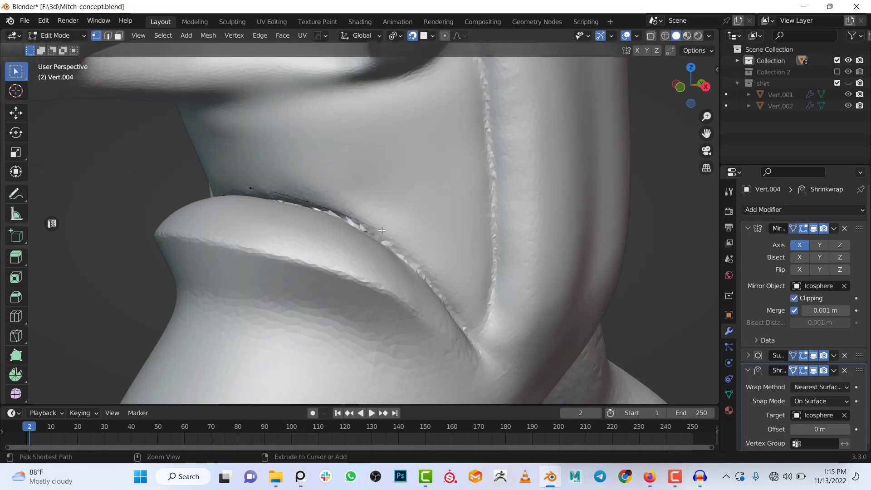
{"action": "right_click", "coordinate": [425, 269], "text": "ctrl"}
{"action": "scroll", "coordinate": [373, 271], "scroll_direction": "down", "scroll_amount": 1}
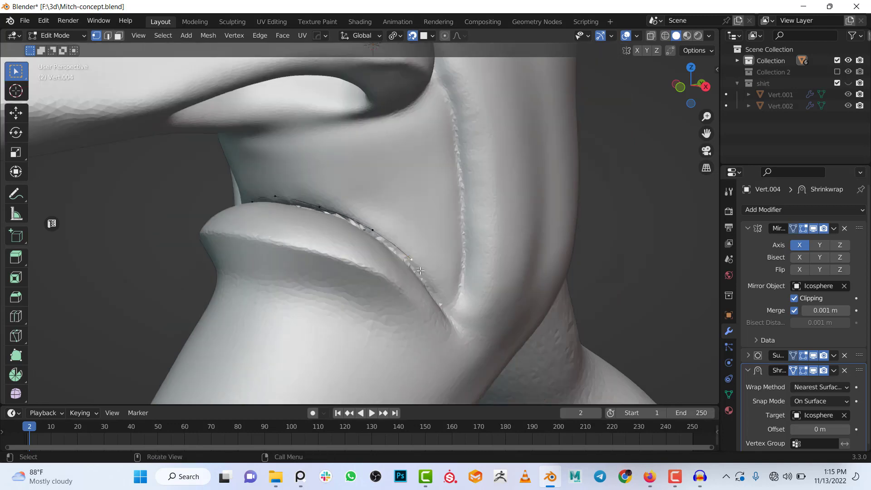
{"action": "scroll", "coordinate": [420, 271], "scroll_direction": "up", "scroll_amount": 4}
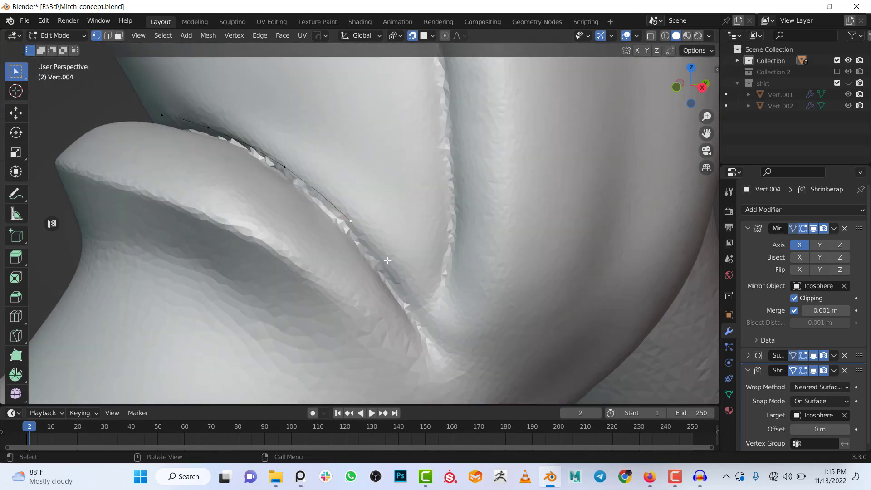
{"action": "right_click", "coordinate": [410, 303], "text": "ctrl"}
{"action": "key", "text": "g"}
{"action": "left_click", "coordinate": [423, 317]}
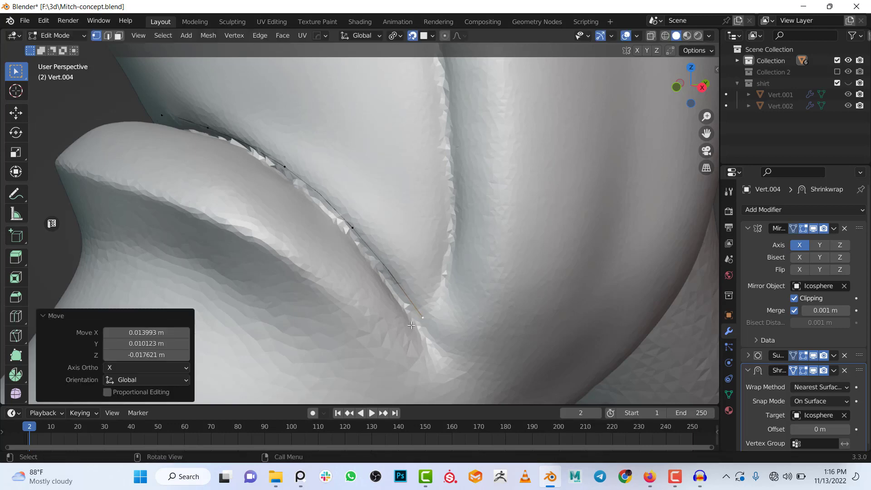
- Turn the vertex chain around the mouth corner and start running it back along the lower lip's inner edge
{"action": "right_click", "coordinate": [409, 302], "text": "ctrl"}
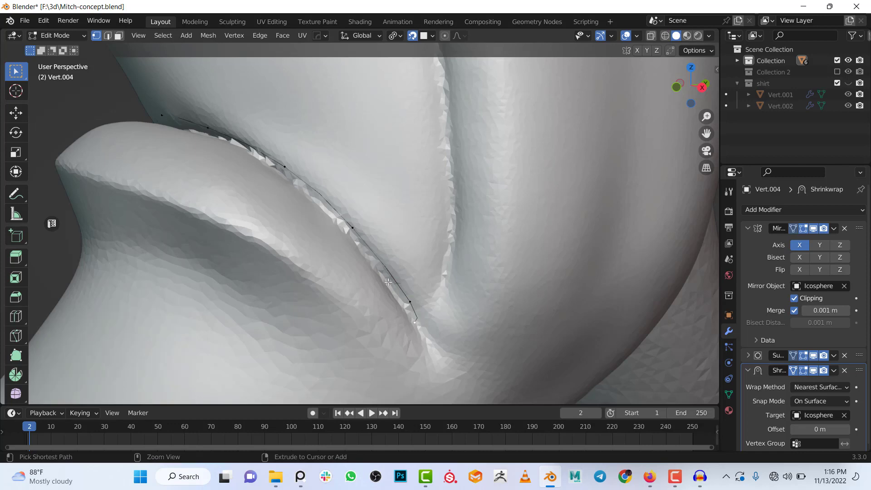
{"action": "right_click", "coordinate": [341, 233], "text": "ctrl"}
{"action": "scroll", "coordinate": [351, 219], "scroll_direction": "down", "scroll_amount": 2}
{"action": "left_click_drag", "start_coordinate": [324, 231], "coordinate": [323, 242], "text": "alt"}
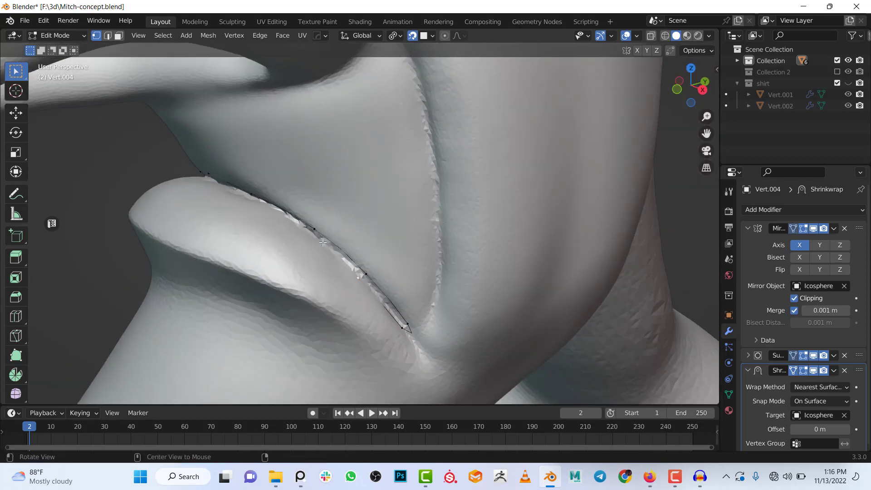
{"action": "scroll", "coordinate": [323, 243], "scroll_direction": "up", "scroll_amount": 2}
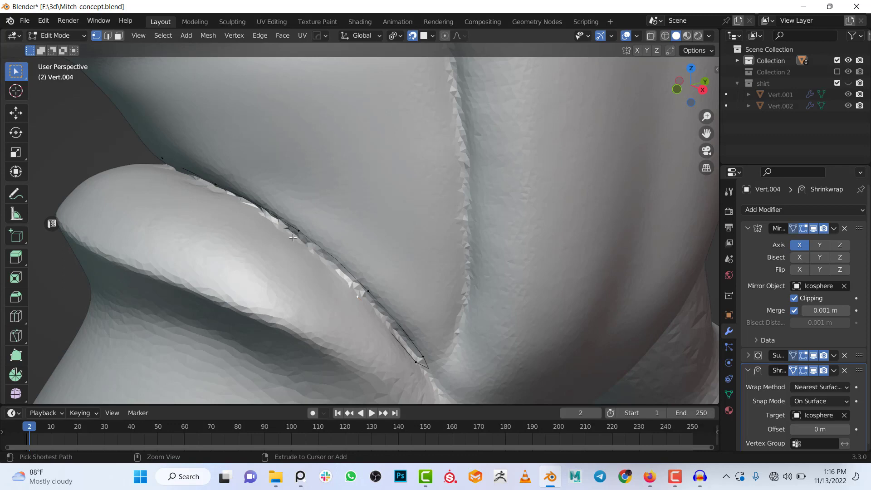
{"action": "scroll", "coordinate": [294, 233], "scroll_direction": "down", "scroll_amount": 1}
{"action": "left_click_drag", "start_coordinate": [299, 229], "coordinate": [334, 227], "text": "alt"}
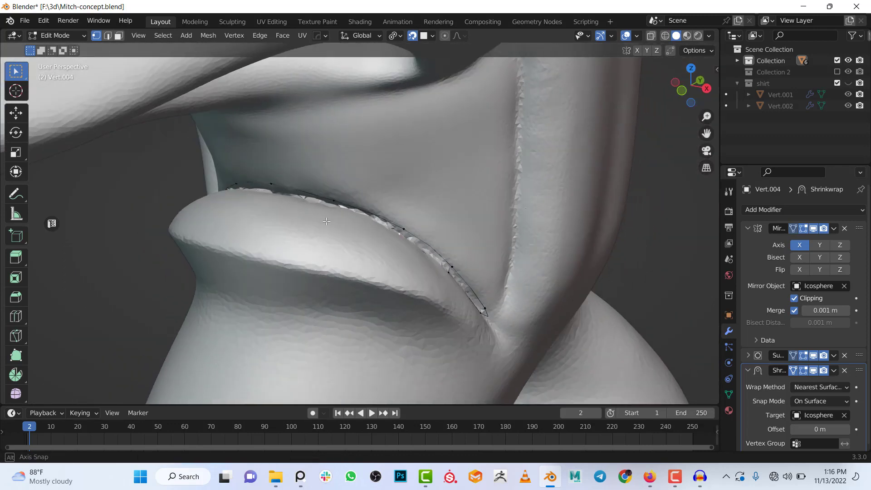
{"action": "scroll", "coordinate": [338, 210], "scroll_direction": "up", "scroll_amount": 1}
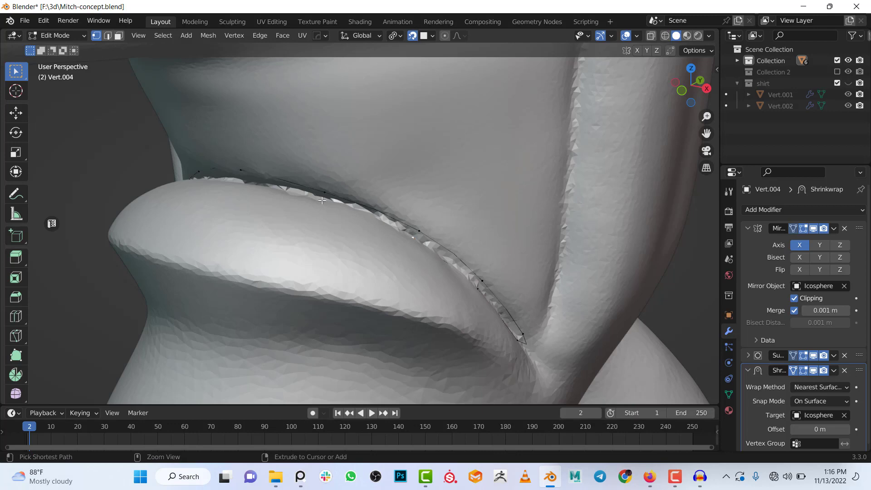
- Continue the lower lip chain toward the middle of the mouth and shift its end vertex slightly toward the centre line
{"action": "scroll", "coordinate": [321, 200], "scroll_direction": "up", "scroll_amount": 4}
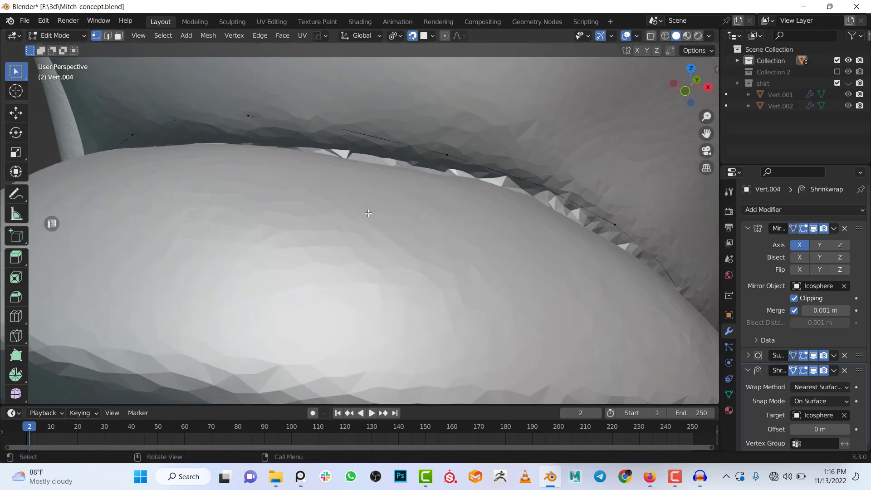
{"action": "scroll", "coordinate": [404, 173], "scroll_direction": "down", "scroll_amount": 3}
{"action": "left_click_drag", "start_coordinate": [404, 173], "coordinate": [413, 183], "text": "alt"}
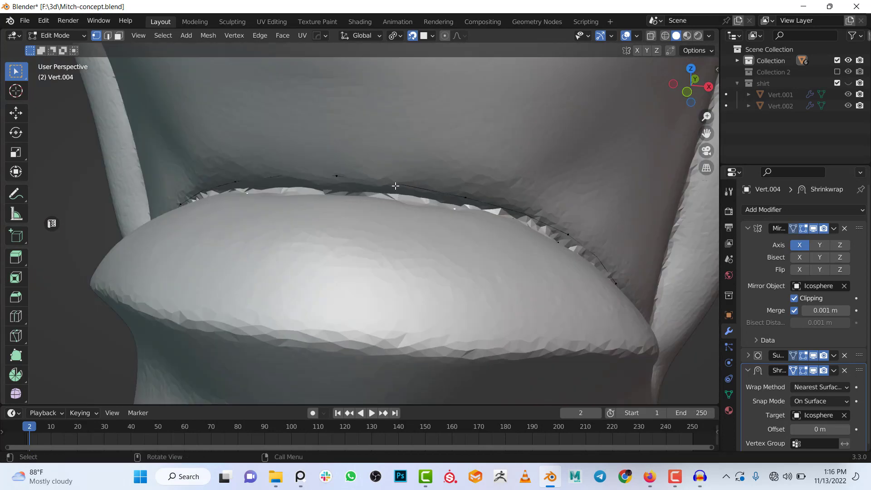
{"action": "right_click", "coordinate": [336, 197], "text": "ctrl"}
{"action": "mouse_move", "coordinate": [344, 209]}
{"action": "middle_mouse_down"}
{"action": "mouse_move", "coordinate": [375, 222]}
{"action": "mouse_move", "coordinate": [360, 216]}
{"action": "middle_mouse_up"}
{"action": "scroll", "coordinate": [360, 217], "scroll_direction": "up", "scroll_amount": 4}
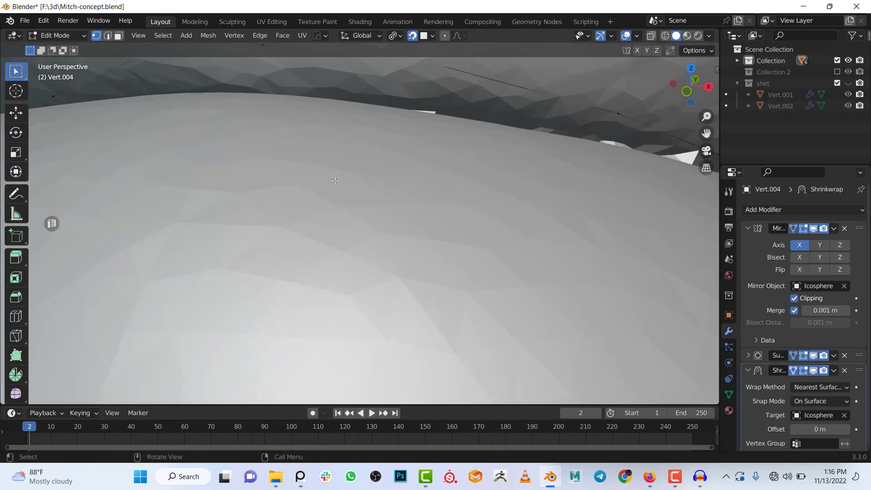
{"action": "middle_click_drag", "start_coordinate": [337, 183], "coordinate": [350, 211], "text": "shift"}
{"action": "key", "text": "ctrl+s"}
{"action": "key", "text": "g"}
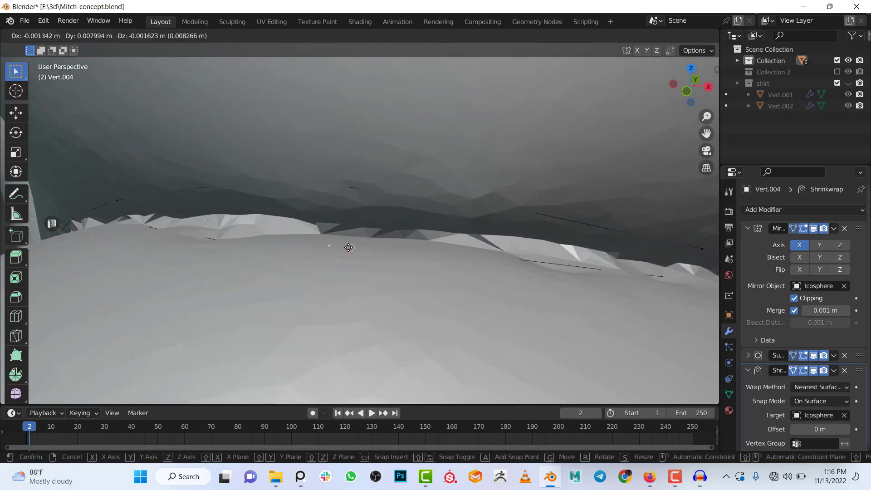
{"action": "left_click", "coordinate": [330, 246]}
- Turn on X-Ray viewport shading and set its opacity to 1.000
{"action": "scroll", "coordinate": [340, 236], "scroll_direction": "down", "scroll_amount": 10}
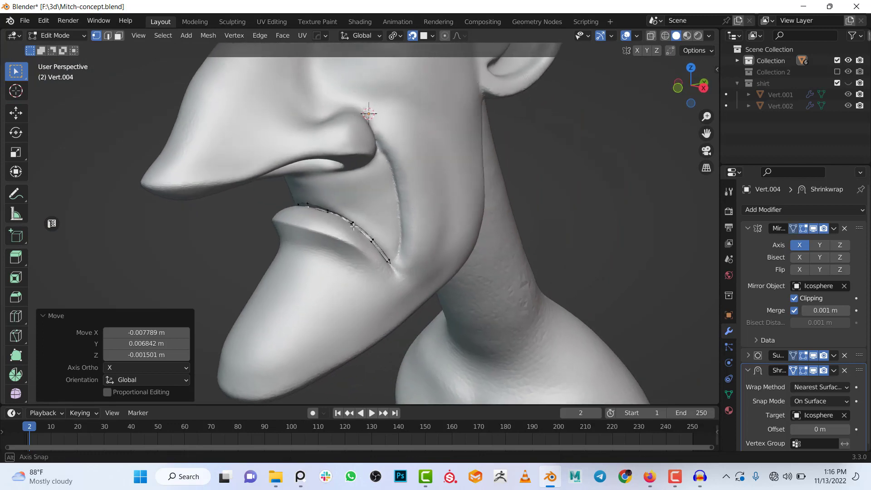
{"action": "middle_click_drag", "start_coordinate": [353, 227], "coordinate": [347, 226]}
{"action": "scroll", "coordinate": [347, 225], "scroll_direction": "up", "scroll_amount": 4}
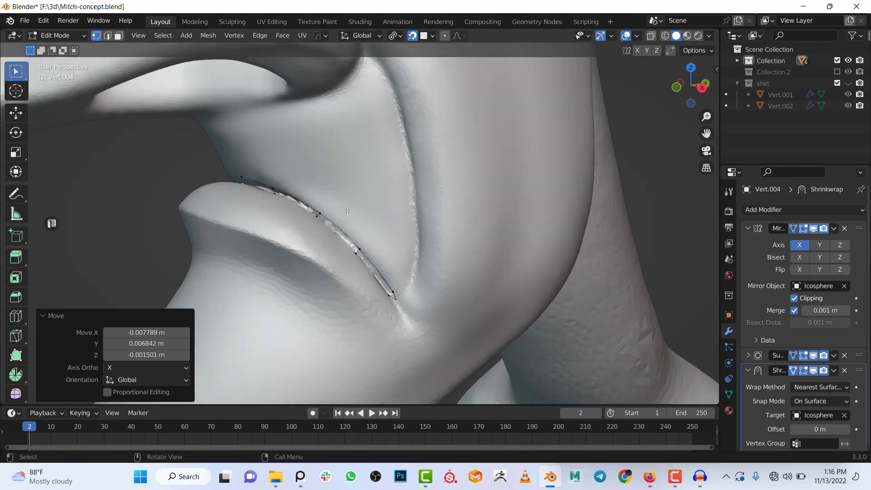
{"action": "right_click", "coordinate": [346, 212]}
{"action": "left_click", "coordinate": [650, 36]}
{"action": "scroll", "coordinate": [379, 179], "scroll_direction": "down", "scroll_amount": 4}
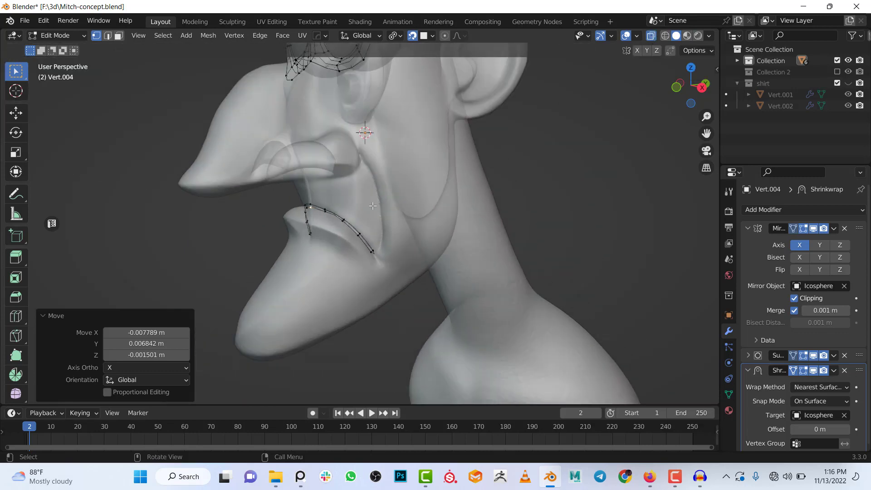
{"action": "middle_click_drag", "start_coordinate": [379, 179], "coordinate": [390, 211]}
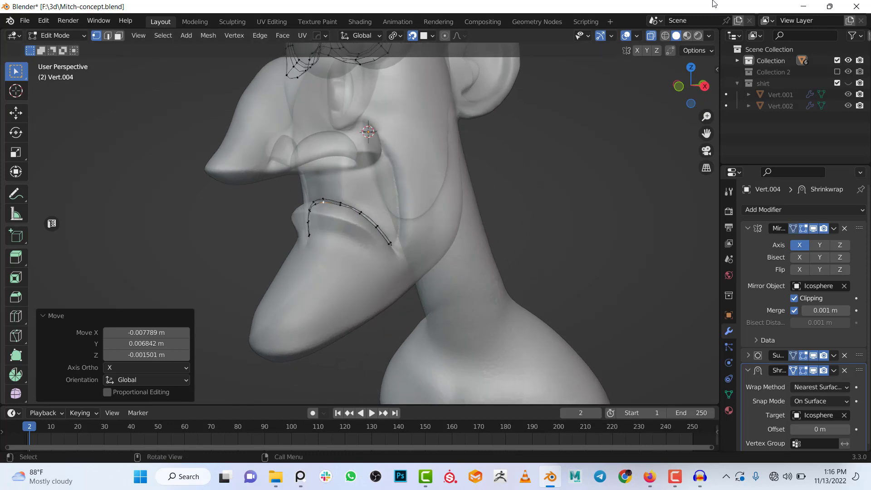
{"action": "left_click", "coordinate": [710, 37]}
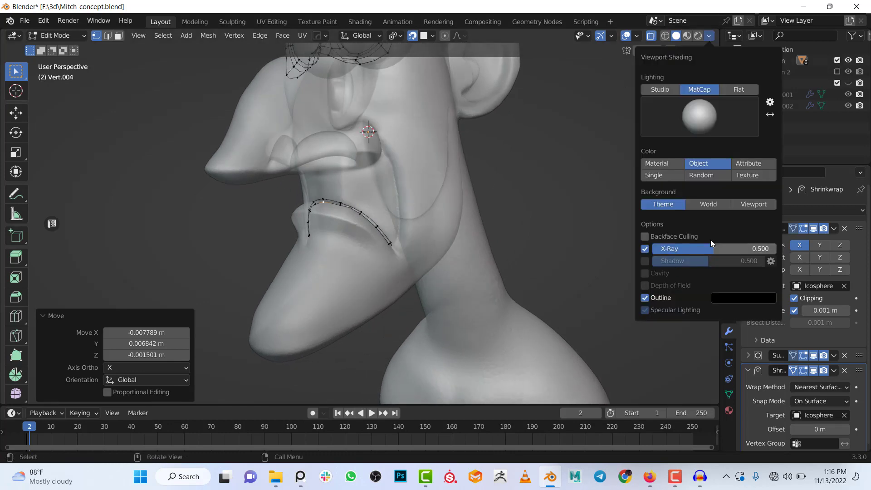
{"action": "left_click_drag", "start_coordinate": [708, 248], "coordinate": [776, 249]}
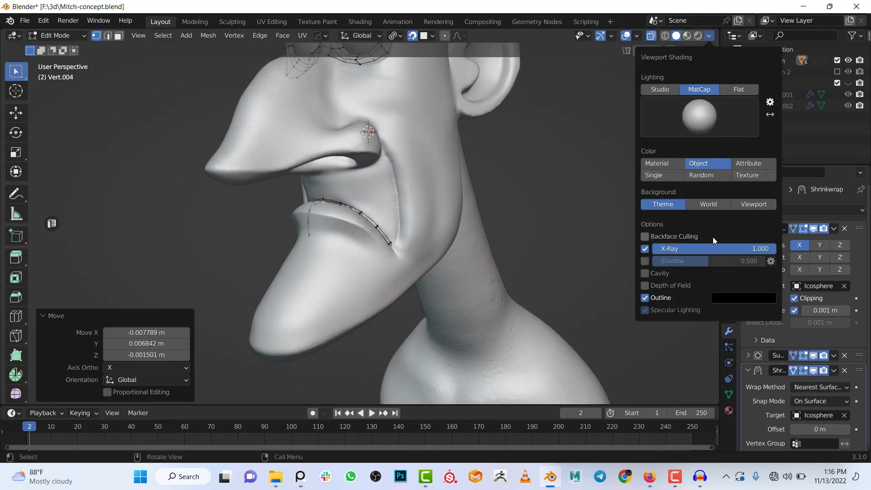
- Enable Backface Culling in the viewport shading options
{"action": "scroll", "coordinate": [429, 218], "scroll_direction": "up", "scroll_amount": 5}
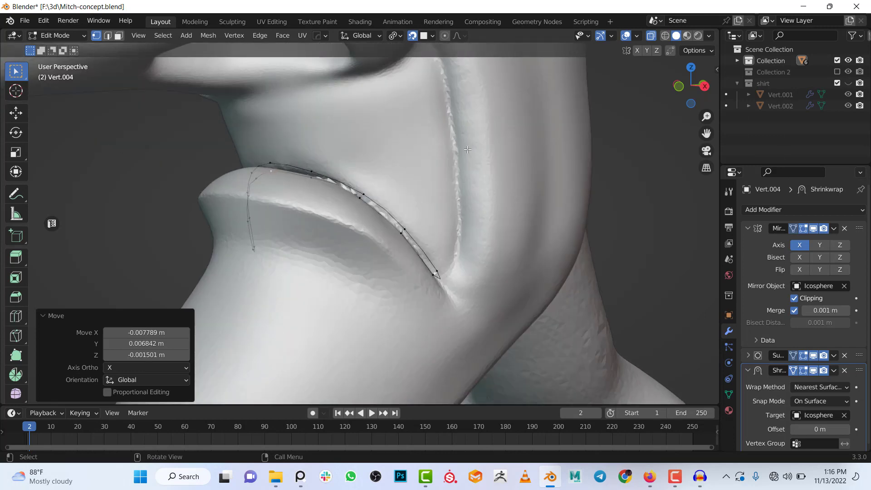
{"action": "scroll", "coordinate": [405, 223], "scroll_direction": "down", "scroll_amount": 2}
{"action": "scroll", "coordinate": [402, 225], "scroll_direction": "up", "scroll_amount": 3}
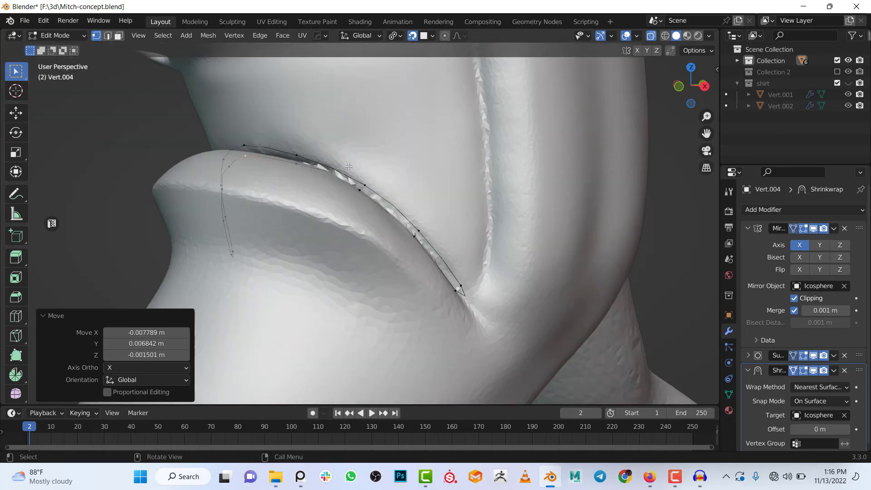
{"action": "left_click", "coordinate": [709, 36]}
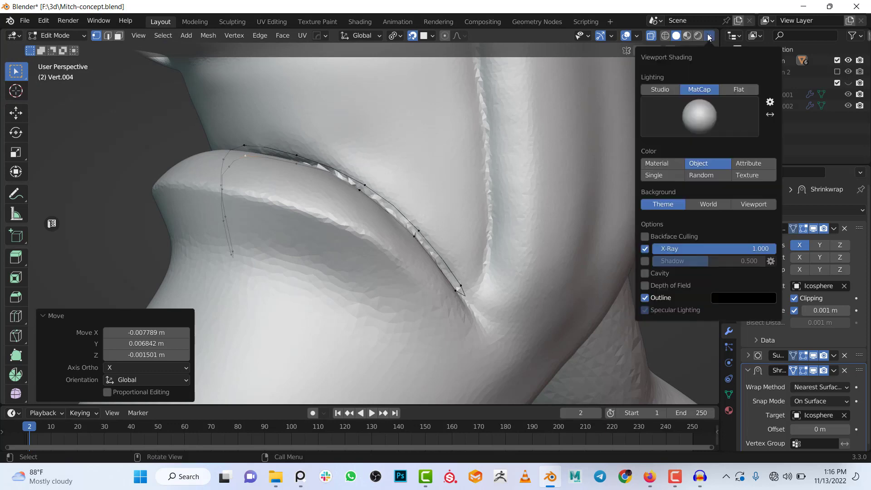
{"action": "left_click", "coordinate": [646, 235]}
- Check the lip edge loop from the front and side, and set the viewport object color to Random
{"action": "middle_click_drag", "start_coordinate": [454, 218], "coordinate": [394, 216]}
{"action": "scroll", "coordinate": [287, 192], "scroll_direction": "up", "scroll_amount": 4}
{"action": "scroll", "coordinate": [217, 179], "scroll_direction": "down", "scroll_amount": 4}
{"action": "left_click_drag", "start_coordinate": [393, 216], "coordinate": [378, 102], "text": "alt+shift"}
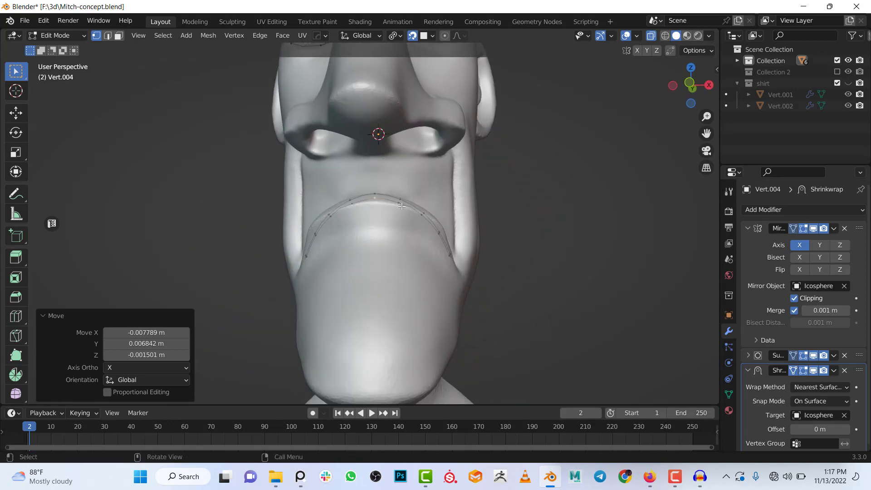
{"action": "scroll", "coordinate": [433, 198], "scroll_direction": "up", "scroll_amount": 3}
{"action": "left_click_drag", "start_coordinate": [436, 200], "coordinate": [379, 215], "text": "alt"}
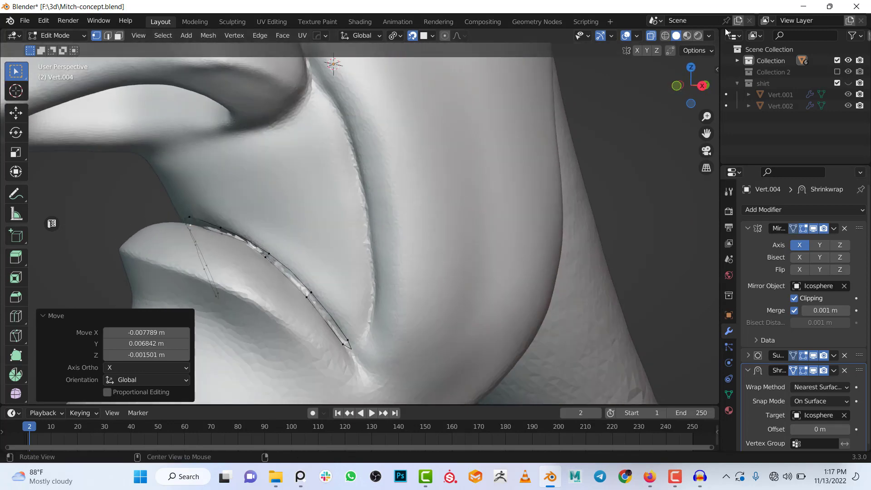
{"action": "left_click", "coordinate": [709, 38]}
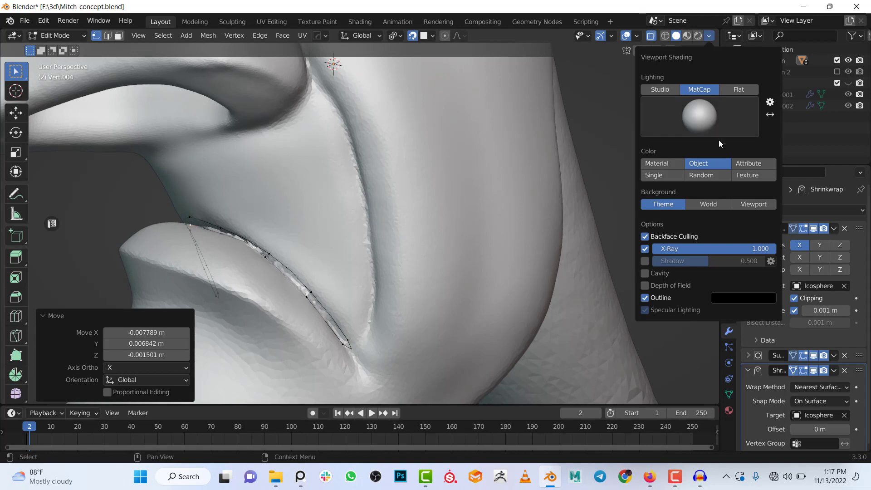
{"action": "left_click", "coordinate": [700, 174]}
- Examine the eye topology and the new mouth edge loop against the sculpt, ending close up on the mouth corner
{"action": "scroll", "coordinate": [275, 210], "scroll_direction": "down", "scroll_amount": 6}
{"action": "middle_click_drag", "start_coordinate": [409, 140], "coordinate": [439, 224], "text": "shift"}
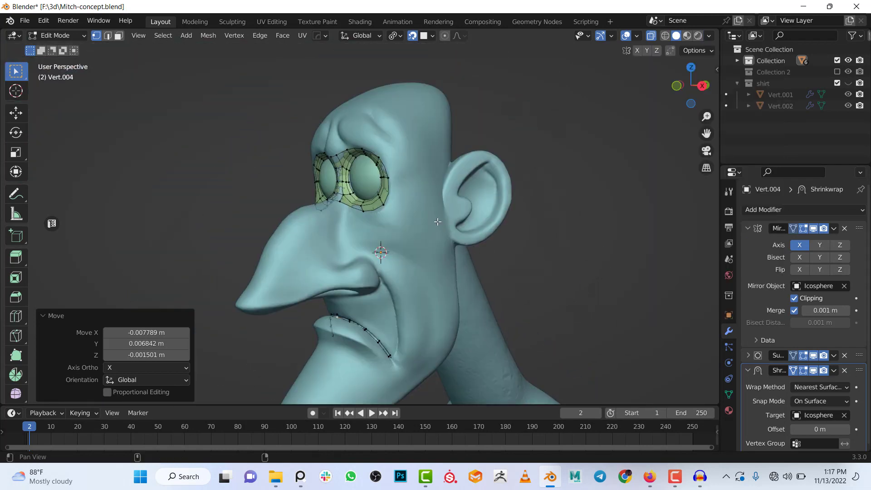
{"action": "scroll", "coordinate": [396, 178], "scroll_direction": "up", "scroll_amount": 3}
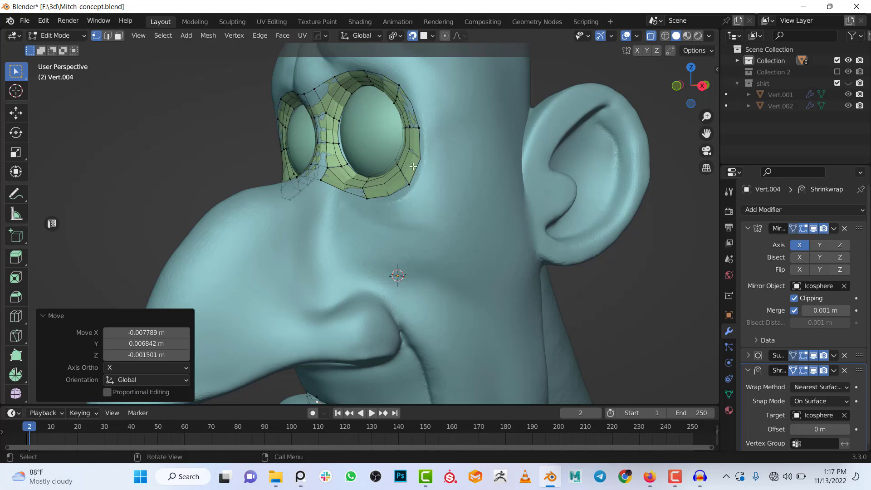
{"action": "scroll", "coordinate": [415, 175], "scroll_direction": "down", "scroll_amount": 2}
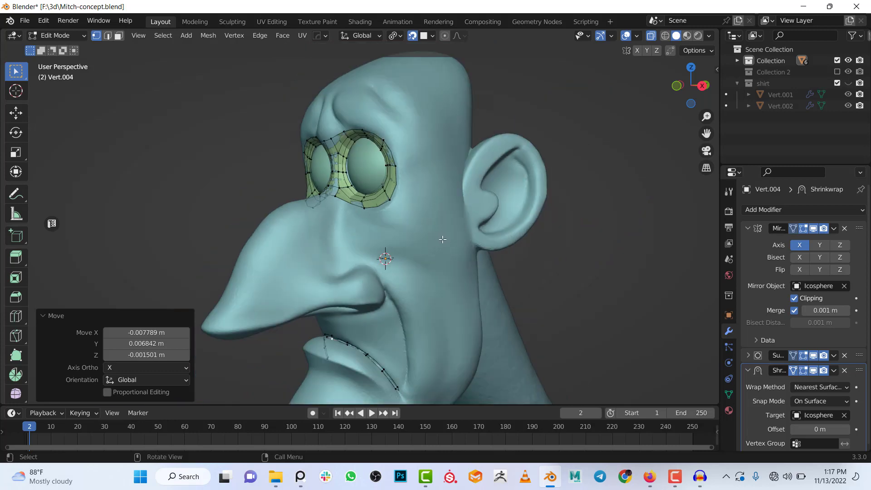
{"action": "middle_click_drag", "start_coordinate": [443, 239], "coordinate": [435, 186], "text": "shift"}
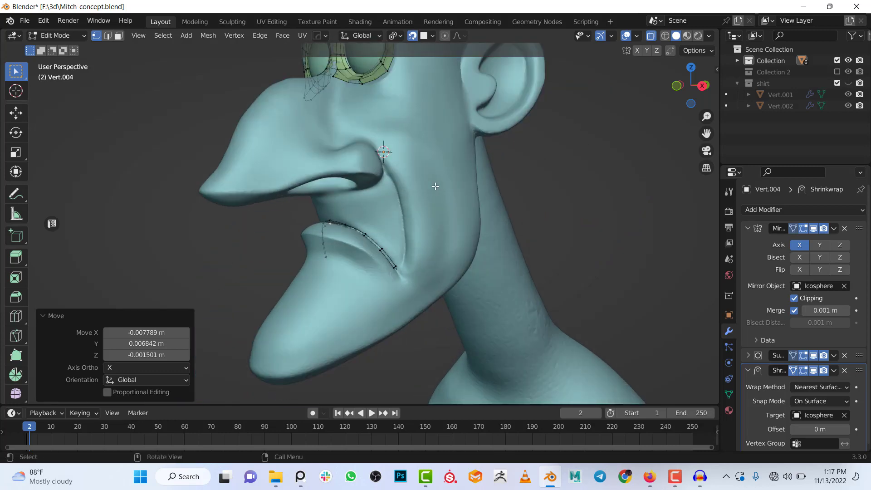
{"action": "scroll", "coordinate": [435, 186], "scroll_direction": "up", "scroll_amount": 2}
{"action": "scroll", "coordinate": [454, 262], "scroll_direction": "up", "scroll_amount": 3}
{"action": "middle_click_drag", "start_coordinate": [400, 293], "coordinate": [415, 326], "text": "shift"}
{"action": "scroll", "coordinate": [472, 290], "scroll_direction": "up", "scroll_amount": 3}
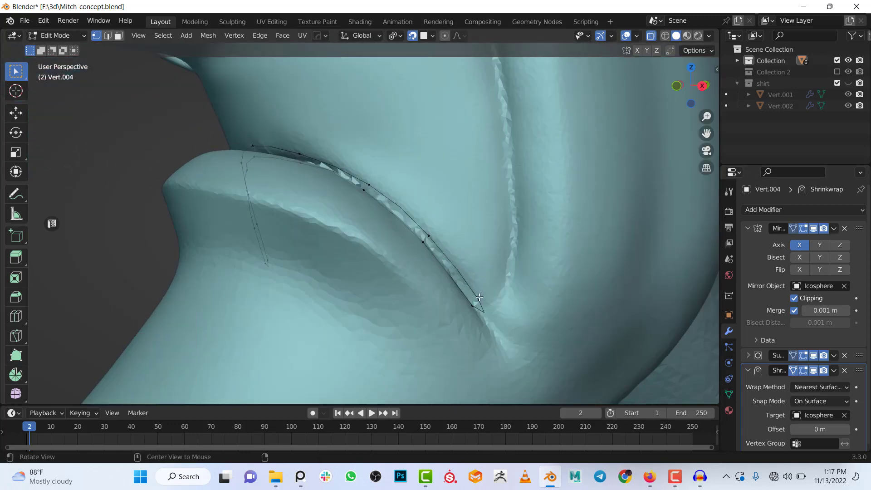
- Extrude vertices from the mouth corner along the lower edge of the lower lip toward its middle
{"action": "middle_click_drag", "start_coordinate": [479, 297], "coordinate": [371, 154], "text": "shift"}
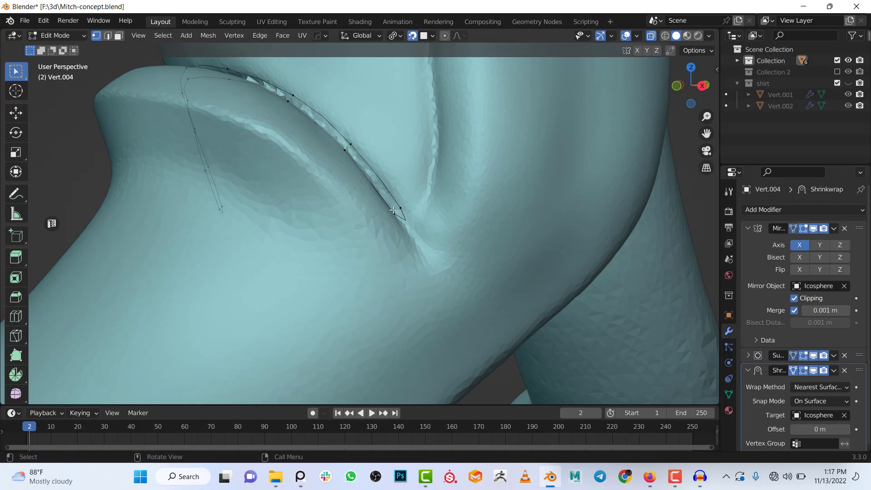
{"action": "left_click", "coordinate": [395, 212]}
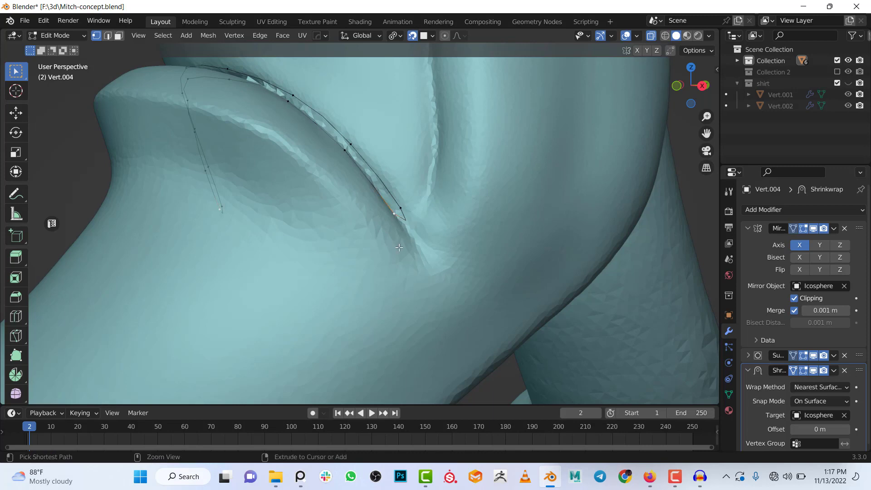
{"action": "right_click", "coordinate": [415, 247], "text": "ctrl"}
{"action": "right_click", "coordinate": [319, 175], "text": "ctrl"}
{"action": "middle_click_drag", "start_coordinate": [260, 130], "coordinate": [340, 243]}
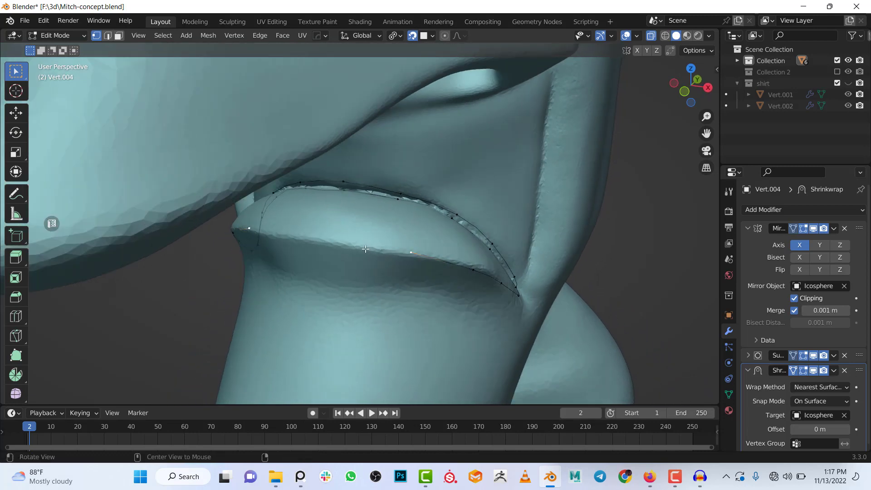
{"action": "key", "text": "g"}
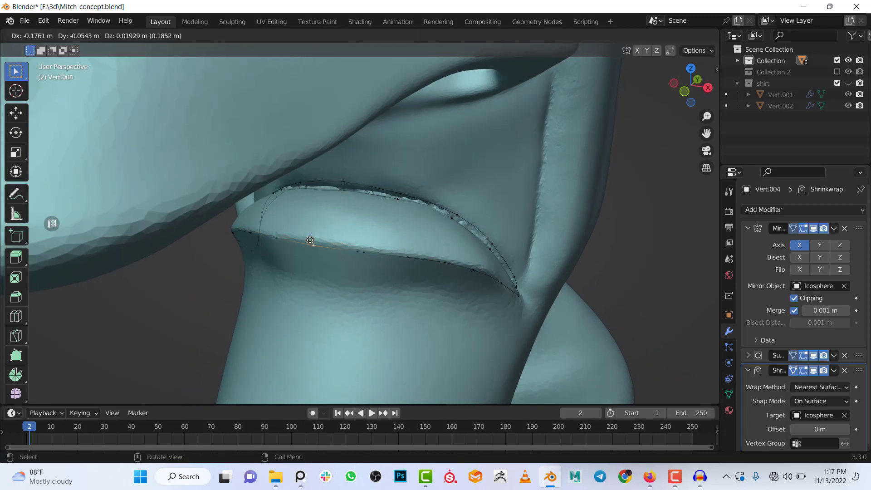
{"action": "left_click", "coordinate": [308, 243]}
- Fill the lower lip with faces between the mouth-opening loop and the lower lip edge, out toward the corner
{"action": "left_click", "coordinate": [352, 195], "text": "shift"}
{"action": "key", "text": "ctrl+s"}
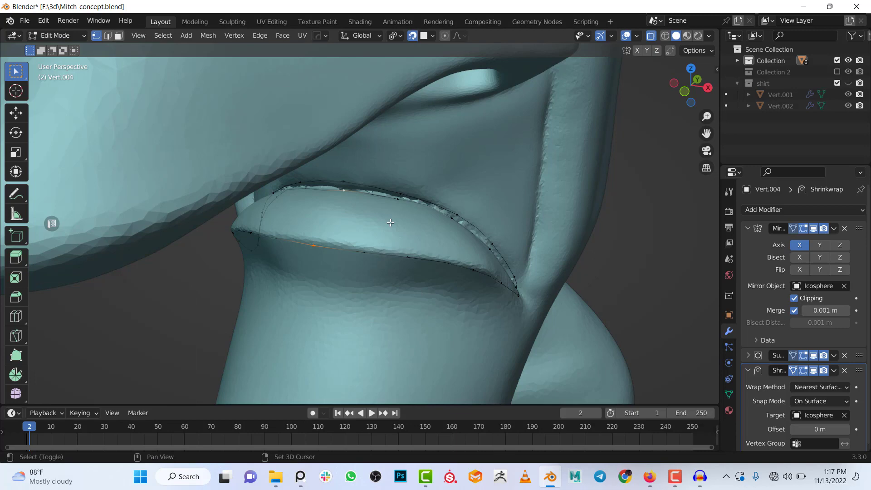
{"action": "left_click", "coordinate": [408, 258], "text": "shift"}
{"action": "left_click", "coordinate": [400, 204], "text": "shift"}
{"action": "key", "text": "f"}
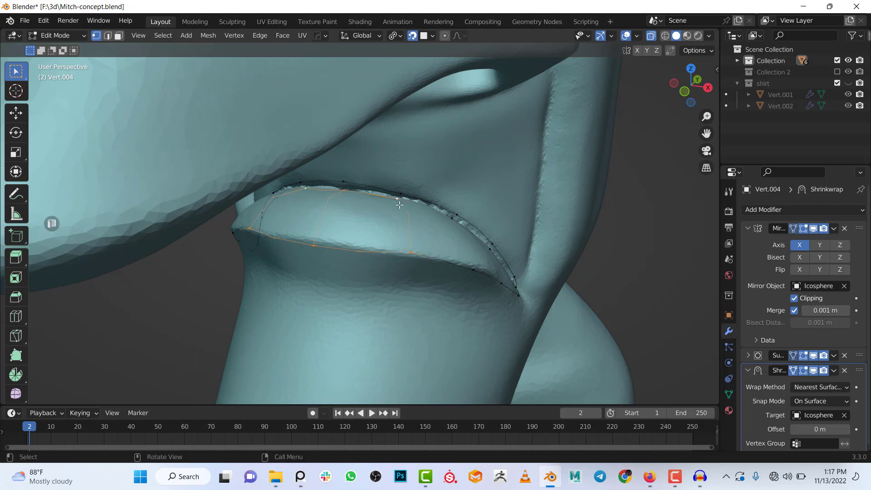
{"action": "left_click", "coordinate": [398, 201]}
{"action": "left_click", "coordinate": [411, 252], "text": "shift"}
{"action": "key", "text": "f"}
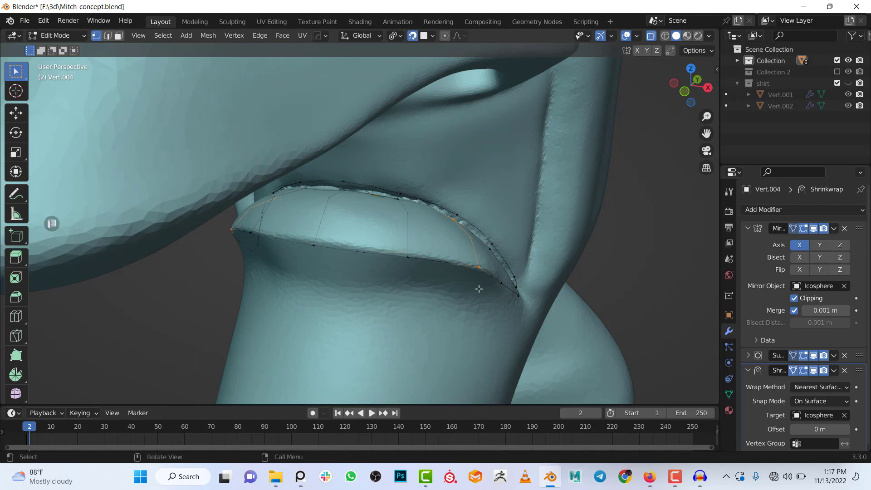
- Extrude a chain of vertices from the mouth corner along the upper lip line toward the middle of the mouth
{"action": "middle_click_drag", "start_coordinate": [486, 267], "coordinate": [534, 294]}
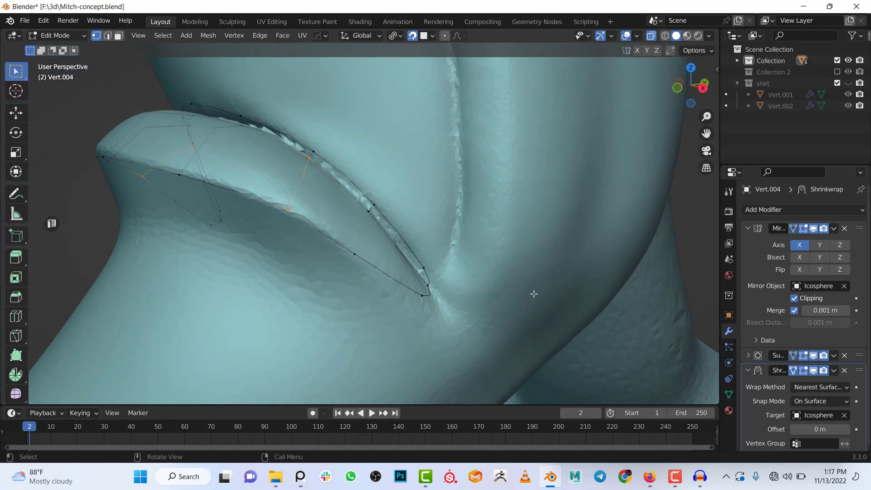
{"action": "left_click", "coordinate": [433, 301]}
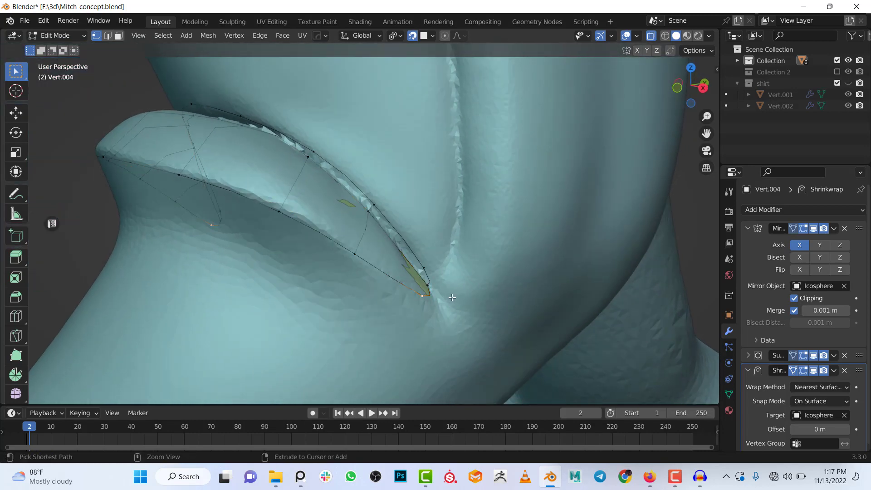
{"action": "right_click", "coordinate": [453, 297], "text": "ctrl"}
{"action": "middle_click_drag", "start_coordinate": [386, 193], "coordinate": [407, 222]}
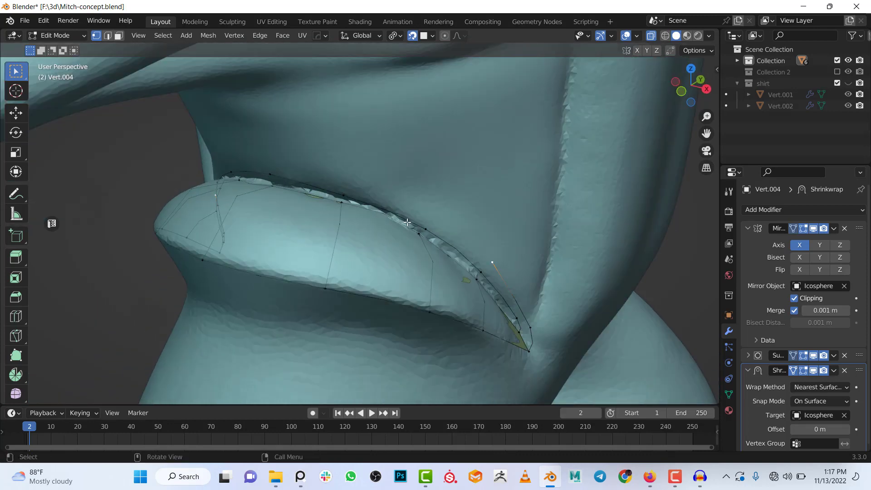
{"action": "right_click", "coordinate": [427, 221], "text": "ctrl"}
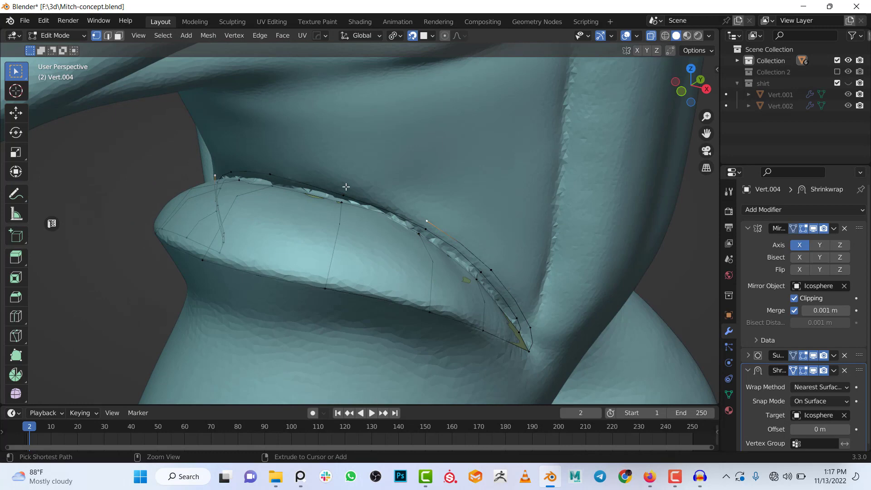
{"action": "middle_click_drag", "start_coordinate": [346, 186], "coordinate": [372, 182]}
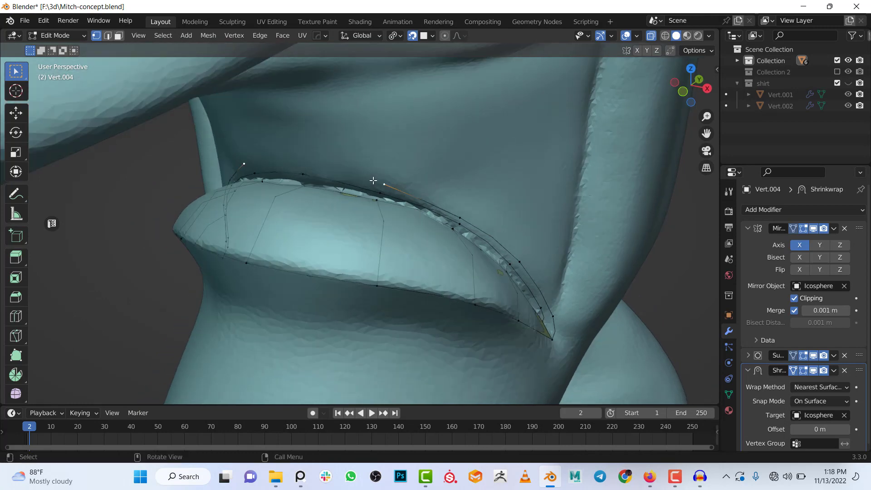
{"action": "key", "text": "g"}
{"action": "left_click", "coordinate": [297, 175]}
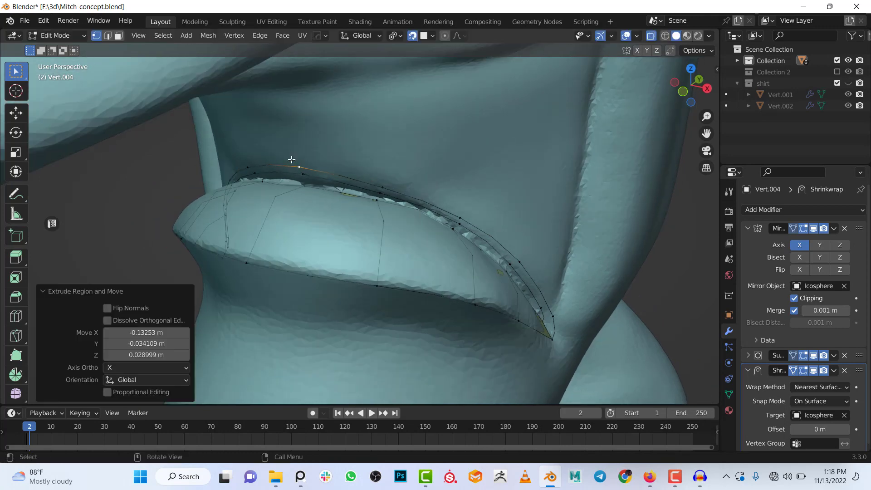
- Fill the strip between the two upper lip edge chains with faces, down to the mouth corner
{"action": "right_click", "coordinate": [306, 176], "text": "ctrl"}
{"action": "right_click", "coordinate": [375, 195], "text": "ctrl"}
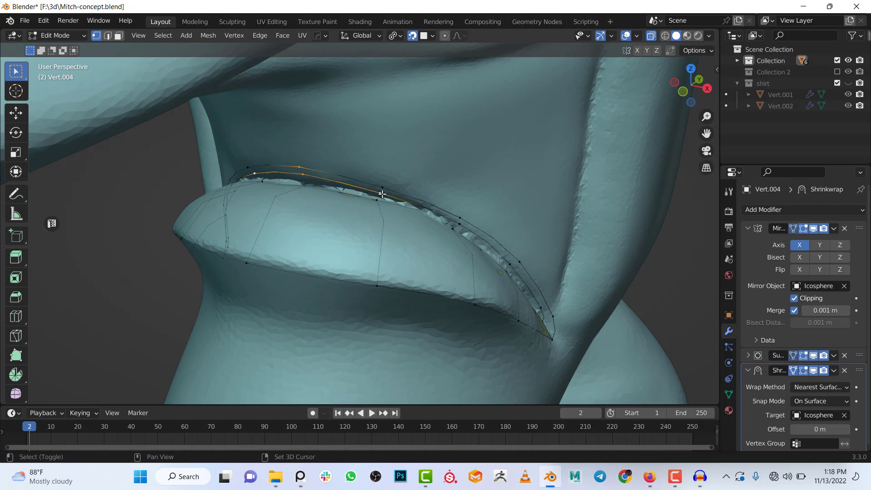
{"action": "key", "text": "f"}
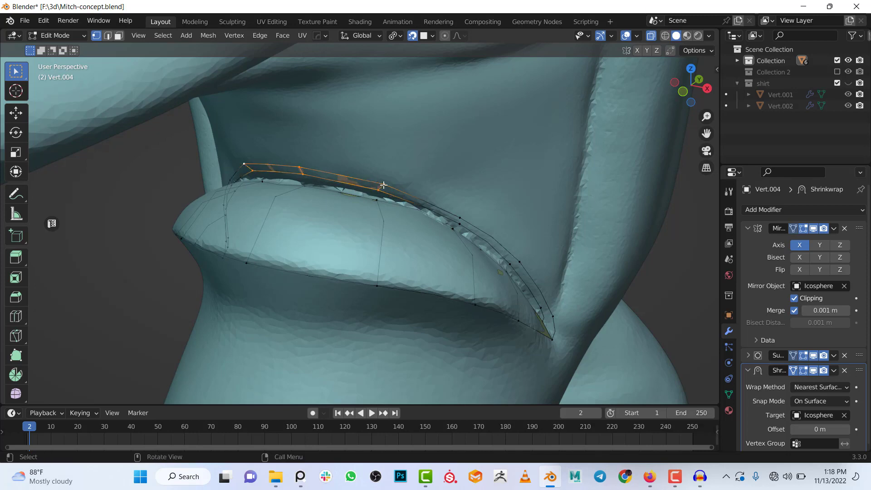
{"action": "left_click", "coordinate": [383, 185]}
{"action": "left_click", "coordinate": [379, 190], "text": "shift"}
{"action": "left_click", "coordinate": [514, 230]}
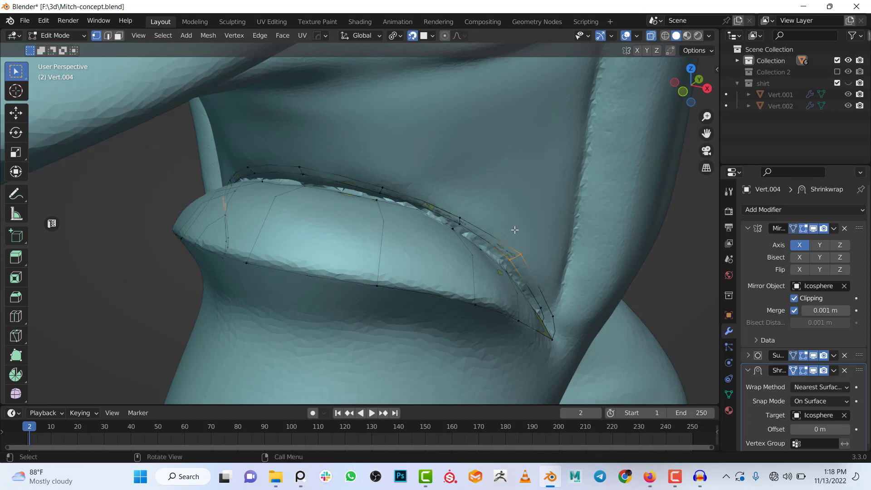
{"action": "middle_click_drag", "start_coordinate": [546, 317], "coordinate": [504, 320]}
{"action": "key", "text": "f"}
- Add one centered loop cut running around the upper and lower lip faces
{"action": "scroll", "coordinate": [465, 317], "scroll_direction": "down", "scroll_amount": 2}
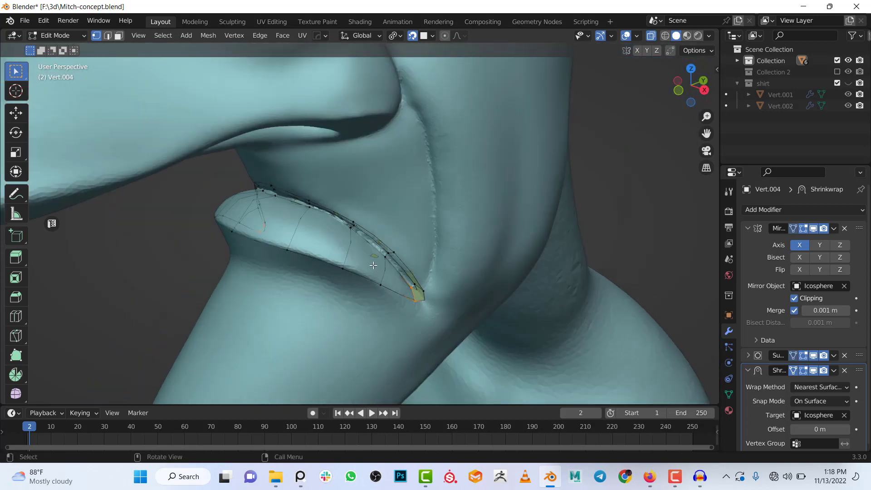
{"action": "scroll", "coordinate": [365, 266], "scroll_direction": "up", "scroll_amount": 1}
{"action": "scroll", "coordinate": [328, 220], "scroll_direction": "up", "scroll_amount": 2}
{"action": "key", "text": "ctrl+r"}
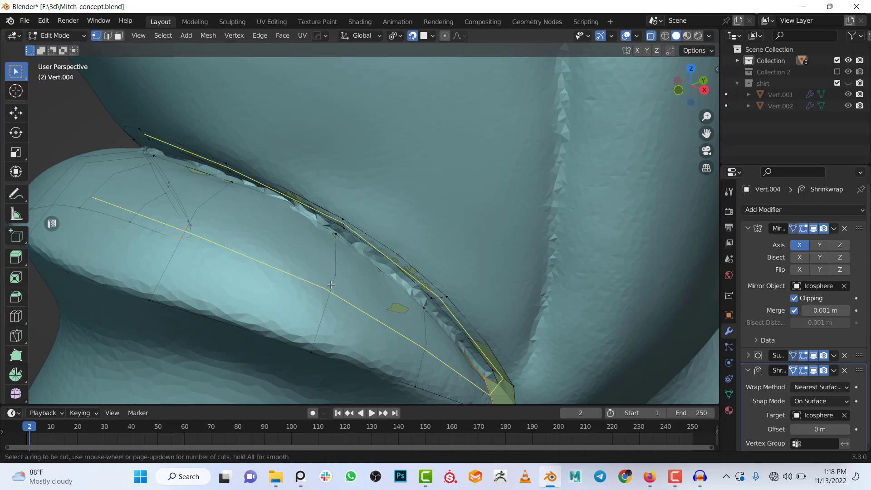
{"action": "left_click", "coordinate": [330, 284]}
{"action": "right_click", "coordinate": [331, 285]}
{"action": "scroll", "coordinate": [331, 286], "scroll_direction": "down", "scroll_amount": 4}
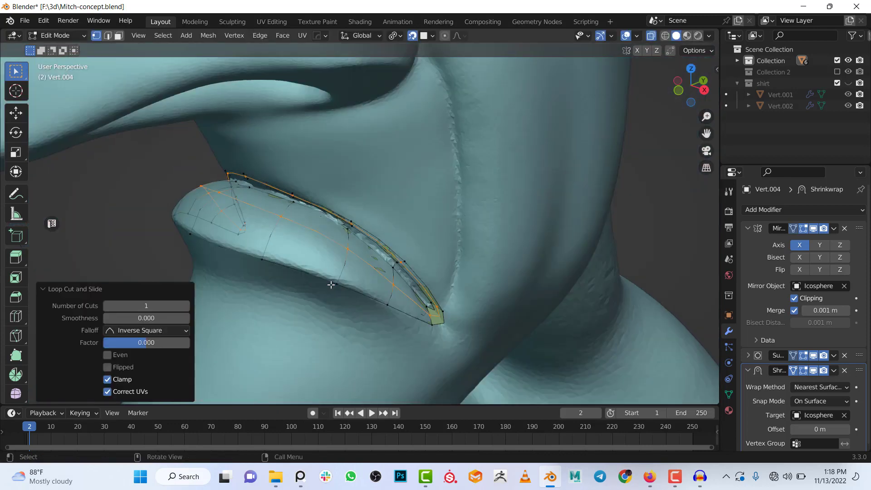
{"action": "middle_click_drag", "start_coordinate": [347, 274], "coordinate": [351, 252]}
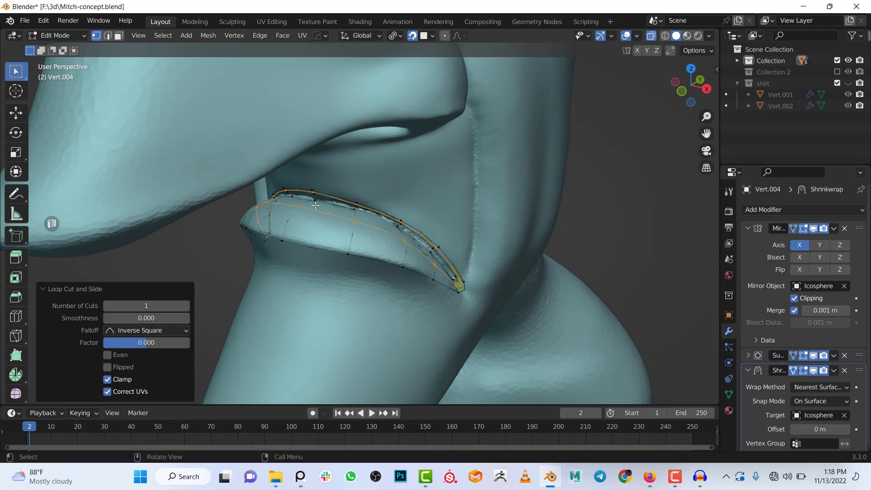
- Examine the edge flow around the eye with a loop cut preview, and inspect the mouth corner from below
{"action": "scroll", "coordinate": [324, 247], "scroll_direction": "down", "scroll_amount": 5}
{"action": "middle_click_drag", "start_coordinate": [394, 134], "coordinate": [382, 234], "text": "shift"}
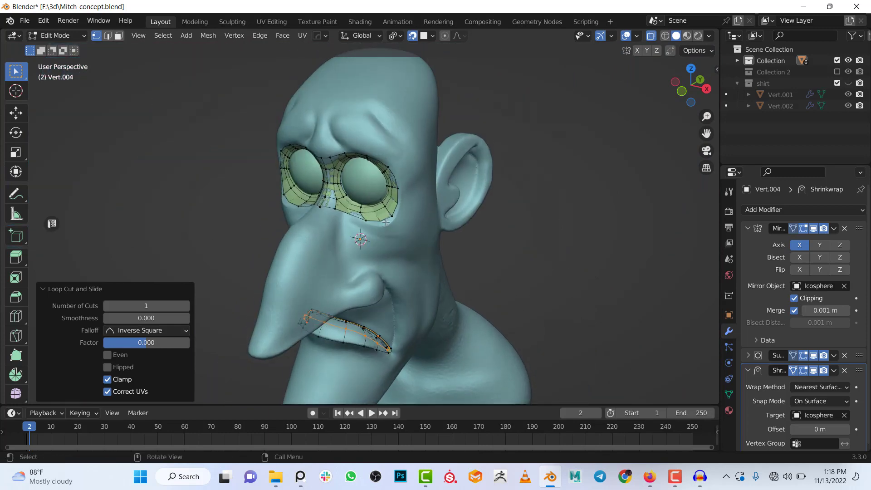
{"action": "scroll", "coordinate": [370, 218], "scroll_direction": "up", "scroll_amount": 4}
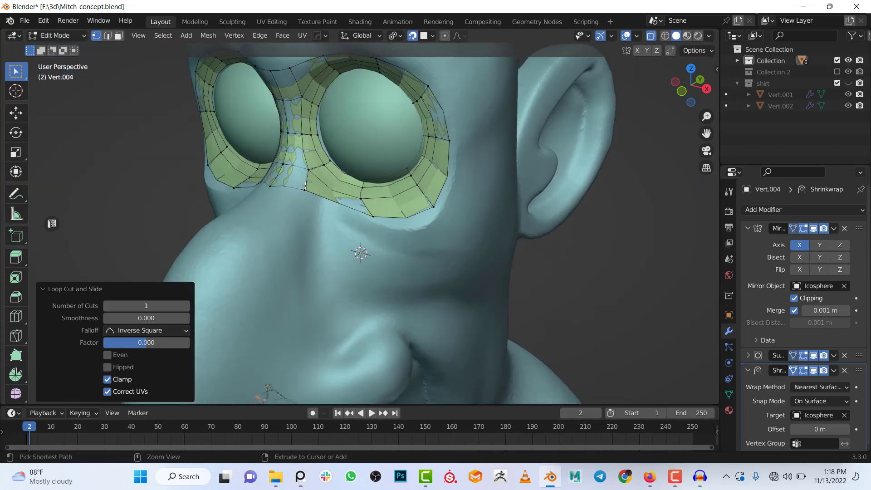
{"action": "key", "text": "ctrl+r"}
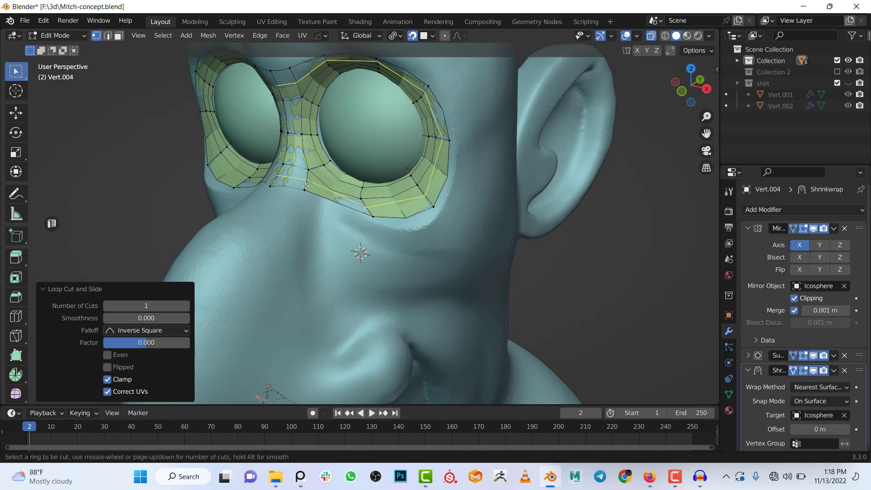
{"action": "right_click", "coordinate": [328, 166]}
{"action": "scroll", "coordinate": [328, 165], "scroll_direction": "down", "scroll_amount": 7}
{"action": "left_click_drag", "start_coordinate": [395, 295], "coordinate": [355, 102], "text": "alt"}
{"action": "scroll", "coordinate": [363, 254], "scroll_direction": "up", "scroll_amount": 5}
{"action": "left_click", "coordinate": [362, 255]}
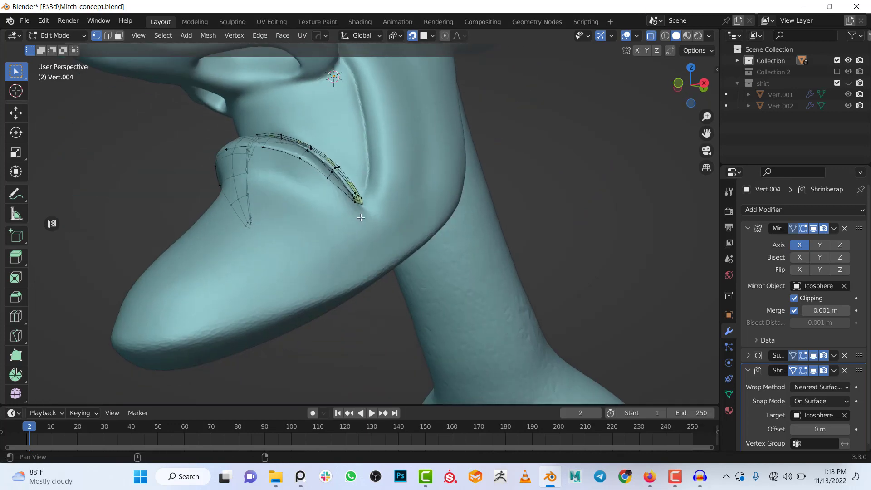
- Extrude the lower edge of the nose bridge strip one row down onto the nose
{"action": "scroll", "coordinate": [332, 185], "scroll_direction": "down", "scroll_amount": 3}
{"action": "left_click_drag", "start_coordinate": [332, 184], "coordinate": [326, 220], "text": "alt+shift"}
{"action": "middle_click_drag", "start_coordinate": [326, 219], "coordinate": [350, 225]}
{"action": "scroll", "coordinate": [312, 180], "scroll_direction": "up", "scroll_amount": 4}
{"action": "left_click", "coordinate": [315, 133]}
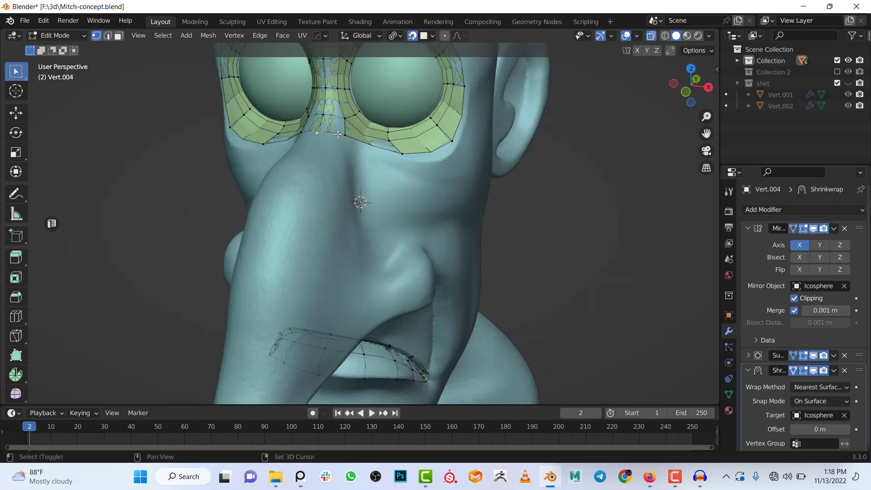
{"action": "left_click", "coordinate": [341, 136], "text": "shift"}
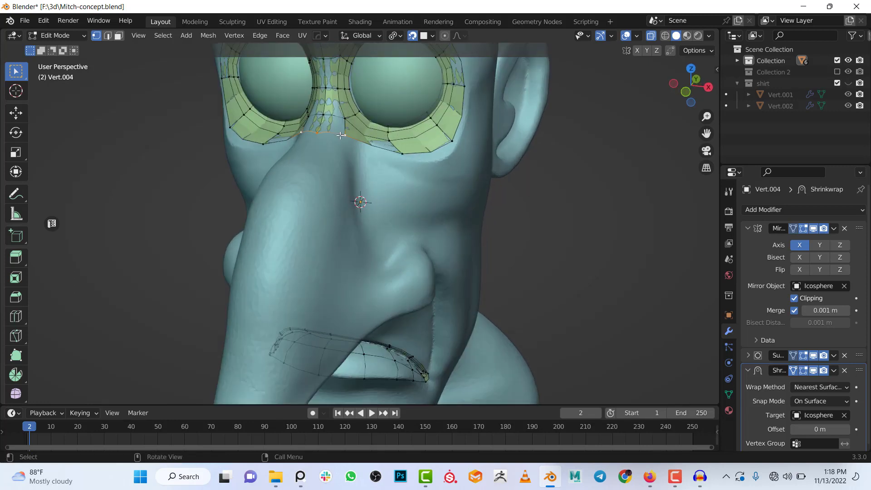
{"action": "key", "text": "g"}
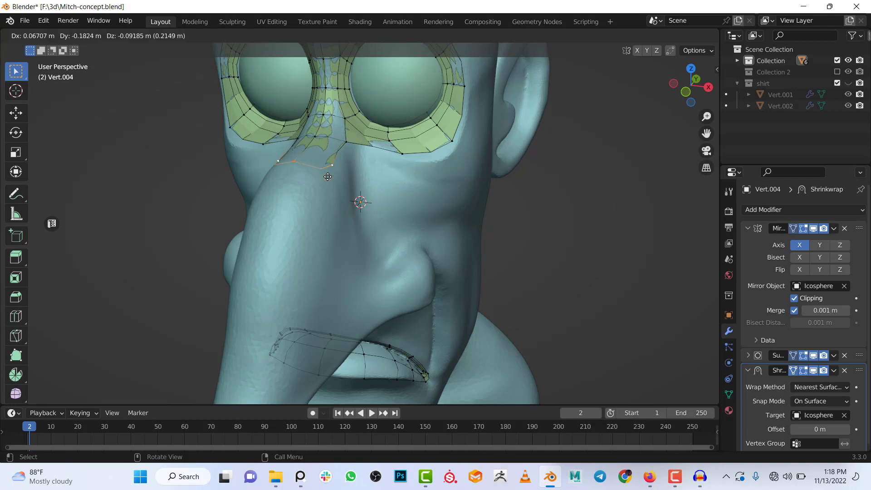
{"action": "left_click", "coordinate": [328, 176]}
{"action": "left_click", "coordinate": [335, 168]}
{"action": "scroll", "coordinate": [378, 178], "scroll_direction": "down", "scroll_amount": 1}
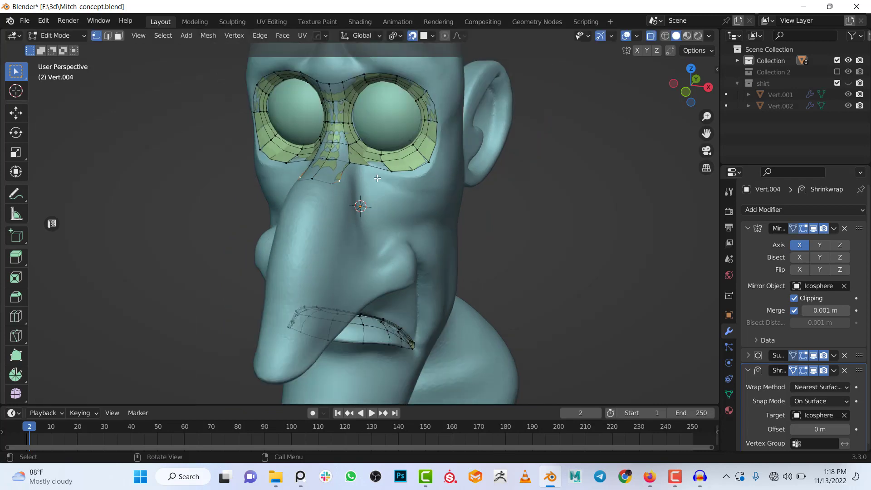
- Reposition two outer eye ring vertices below the eye, moving one toward the nose and the outer one slightly down
{"action": "middle_click_drag", "start_coordinate": [380, 179], "coordinate": [347, 153]}
{"action": "scroll", "coordinate": [331, 140], "scroll_direction": "up", "scroll_amount": 1}
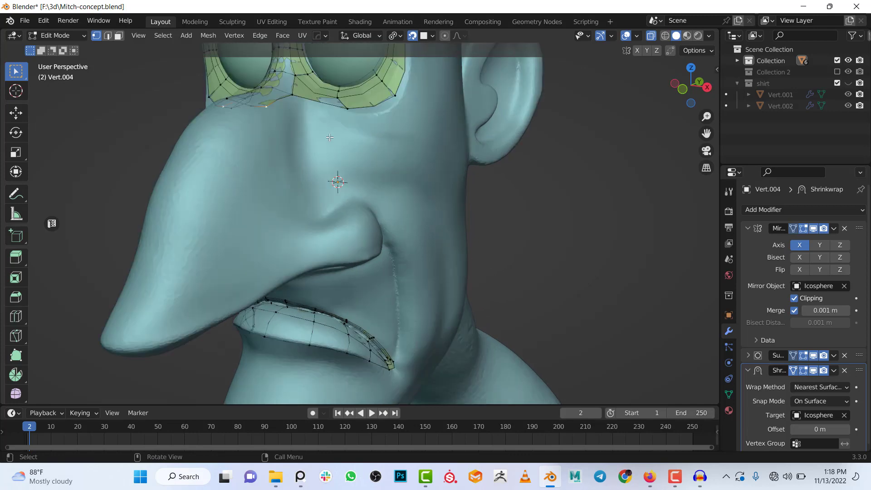
{"action": "middle_click_drag", "start_coordinate": [306, 123], "coordinate": [307, 188], "text": "shift"}
{"action": "scroll", "coordinate": [290, 223], "scroll_direction": "up", "scroll_amount": 1}
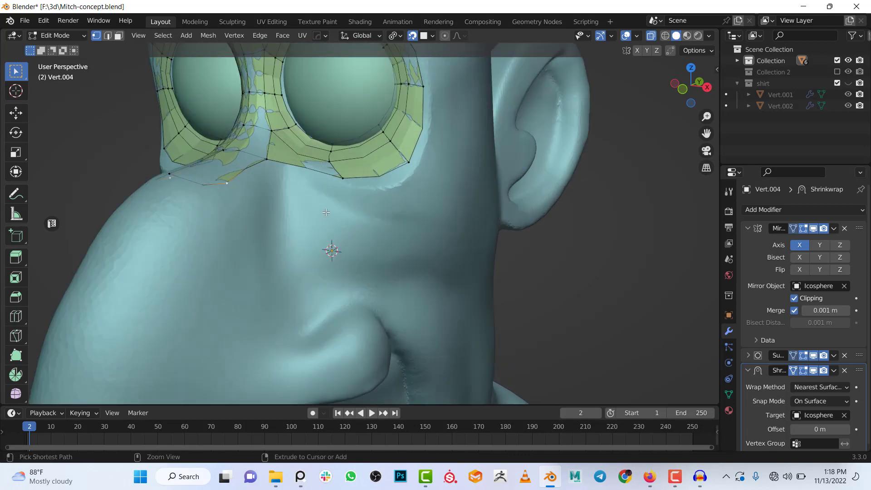
{"action": "left_click", "coordinate": [343, 178]}
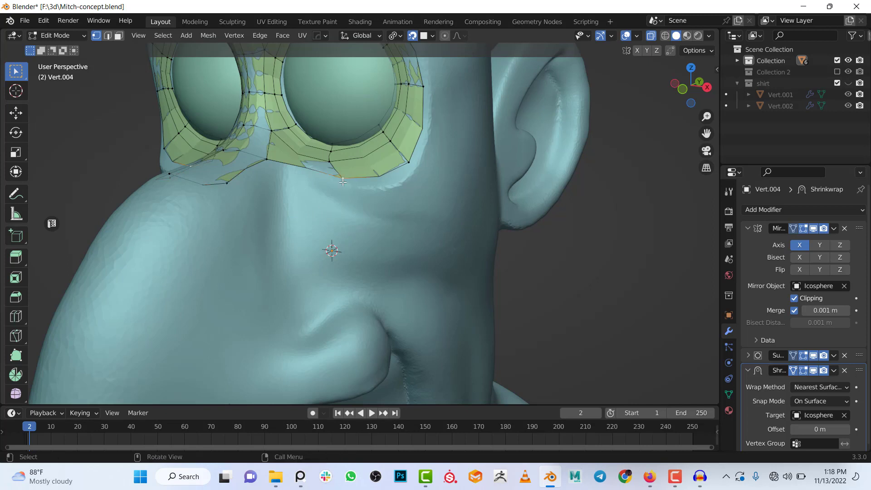
{"action": "key", "text": "g"}
{"action": "left_click", "coordinate": [305, 182]}
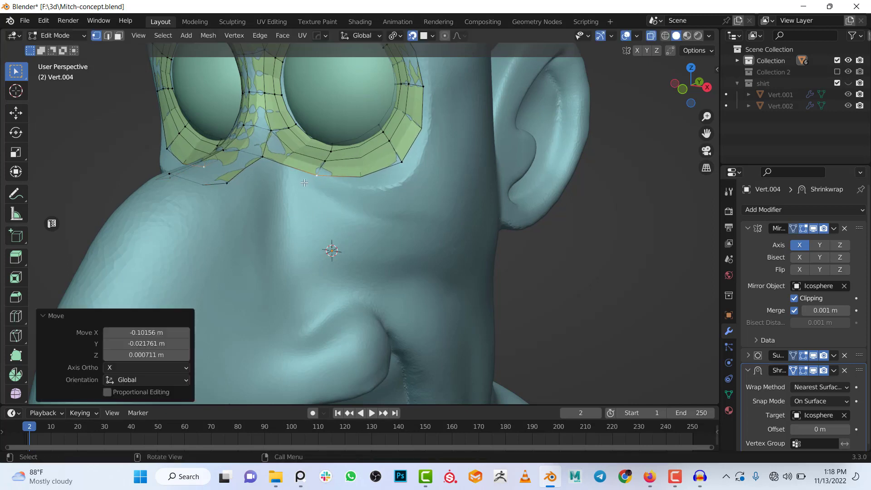
{"action": "left_click", "coordinate": [400, 163]}
{"action": "key", "text": "g"}
{"action": "left_click", "coordinate": [392, 182]}
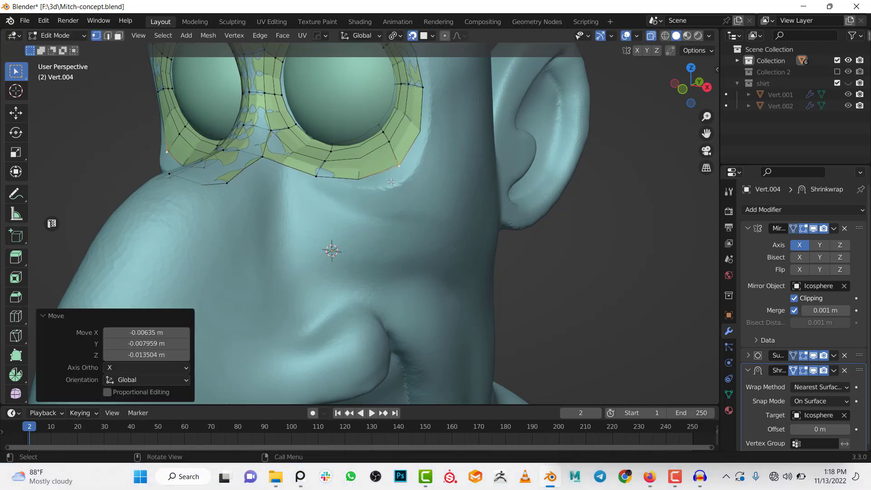
- Extrude two vertices from the corner of the new nose bridge row across the cheek below the eye
{"action": "left_click", "coordinate": [228, 183]}
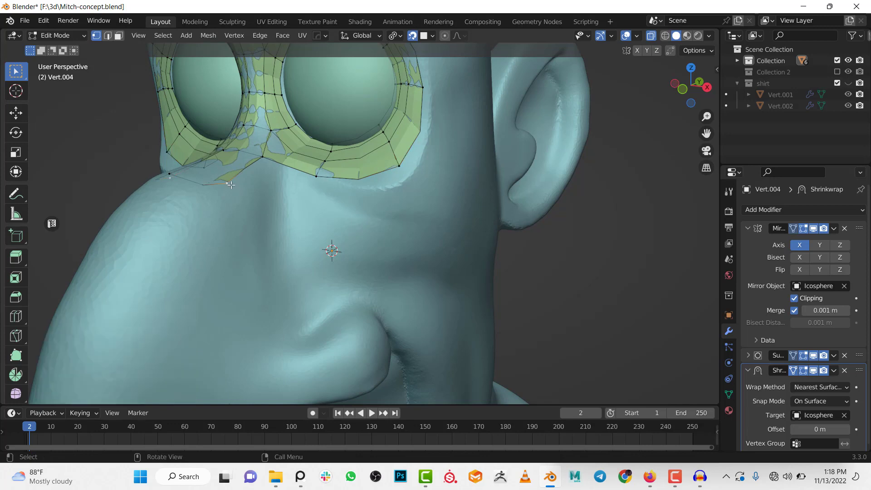
{"action": "right_click", "coordinate": [291, 221], "text": "ctrl"}
{"action": "left_click", "coordinate": [318, 179], "text": "ctrl"}
{"action": "key", "text": "ctrl+z"}
{"action": "right_click", "coordinate": [406, 228], "text": "ctrl"}
{"action": "middle_click_drag", "start_coordinate": [400, 165], "coordinate": [400, 206]}
{"action": "left_click", "coordinate": [319, 217]}
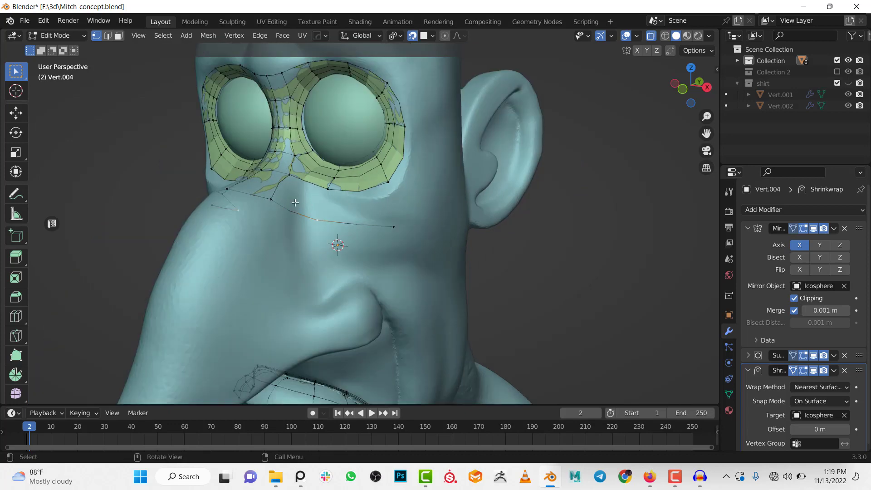
- Fill the faces between the new nose bridge row and the lower eye ring, extending them across the upper cheek
{"action": "left_click", "coordinate": [264, 193]}
{"action": "left_click", "coordinate": [287, 178], "text": "shift"}
{"action": "key", "text": "f"}
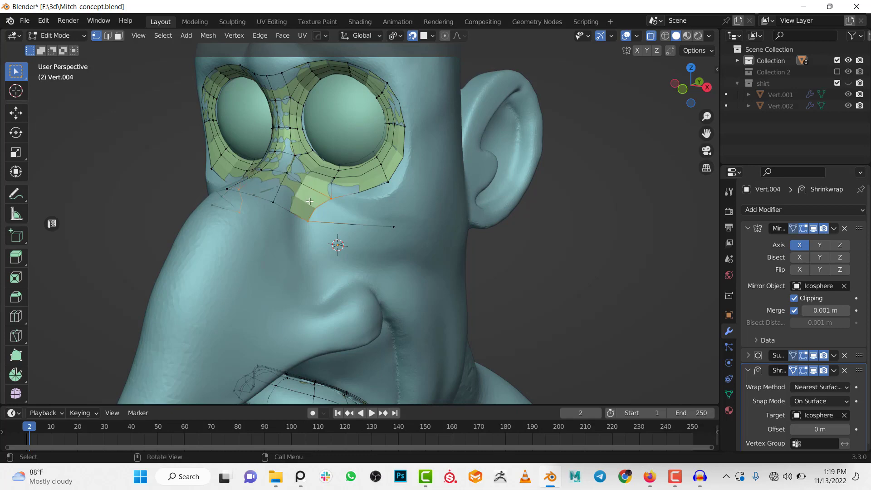
{"action": "middle_click_drag", "start_coordinate": [407, 219], "coordinate": [351, 157]}
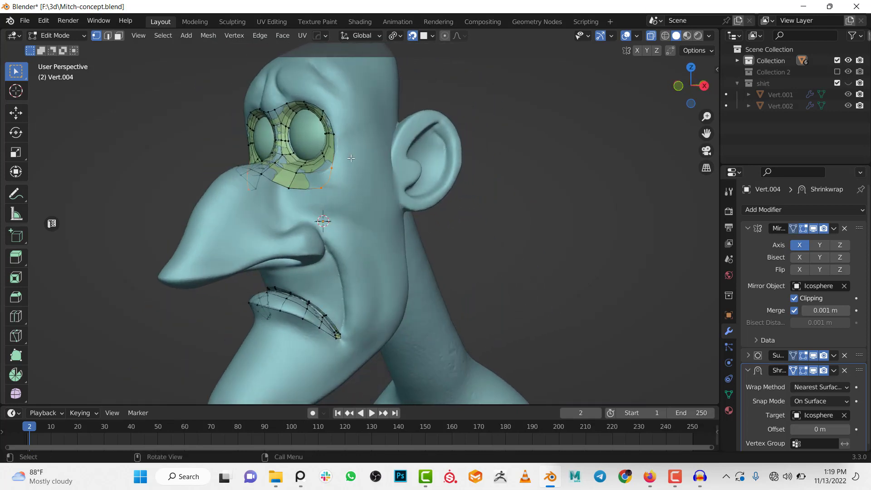
- Enable projecting individual elements in the snapping options
{"action": "left_click", "coordinate": [426, 39]}
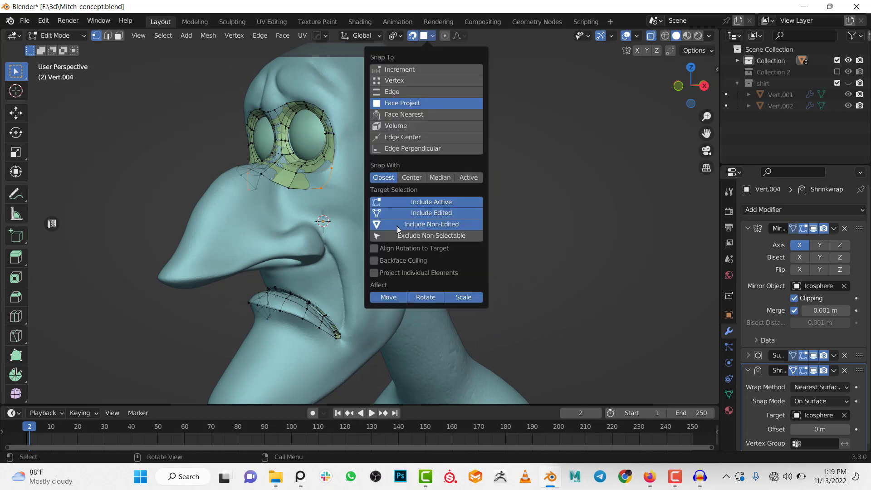
{"action": "left_click", "coordinate": [377, 275]}
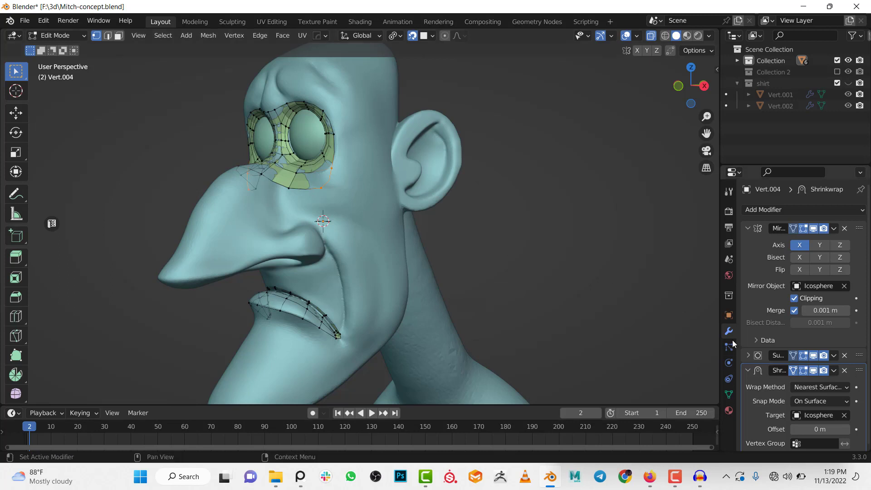
- Hide the Shrinkwrap and Subdivision modifiers in the viewport for the face mesh
{"action": "left_click", "coordinate": [815, 372]}
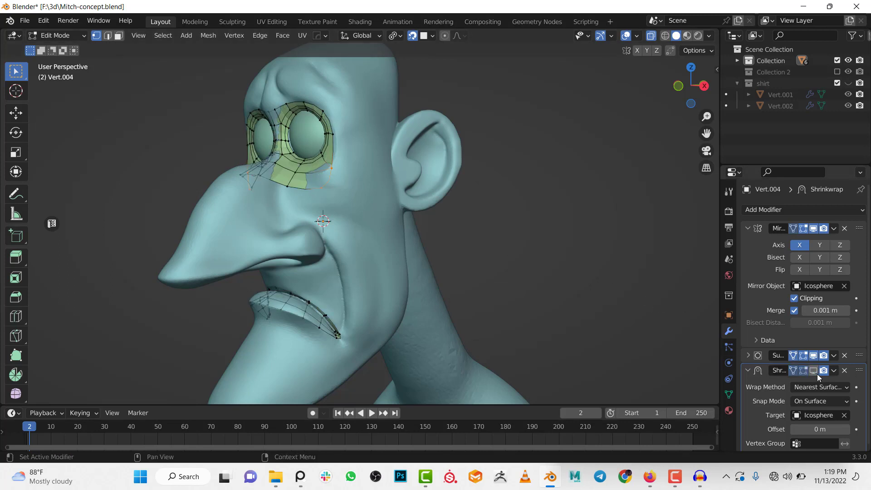
{"action": "scroll", "coordinate": [351, 178], "scroll_direction": "up", "scroll_amount": 3}
{"action": "middle_click_drag", "start_coordinate": [350, 178], "coordinate": [370, 214], "text": "shift"}
{"action": "left_click", "coordinate": [813, 356]}
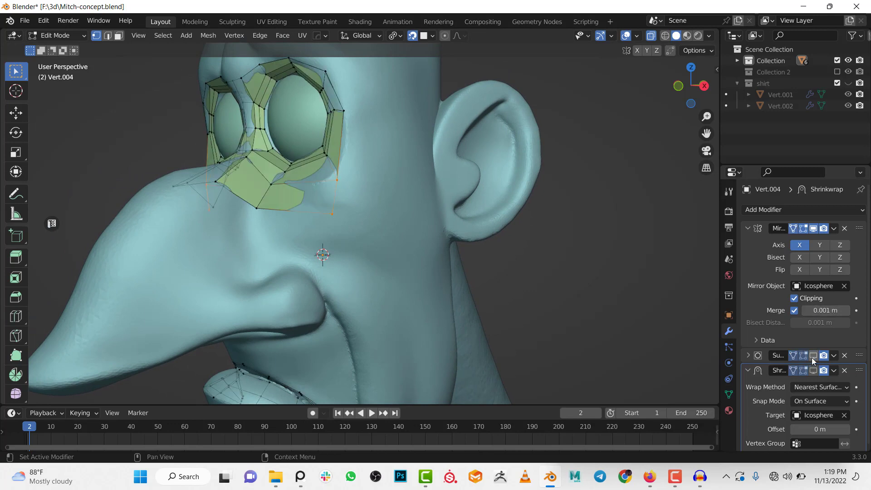
{"action": "scroll", "coordinate": [328, 198], "scroll_direction": "up", "scroll_amount": 1}
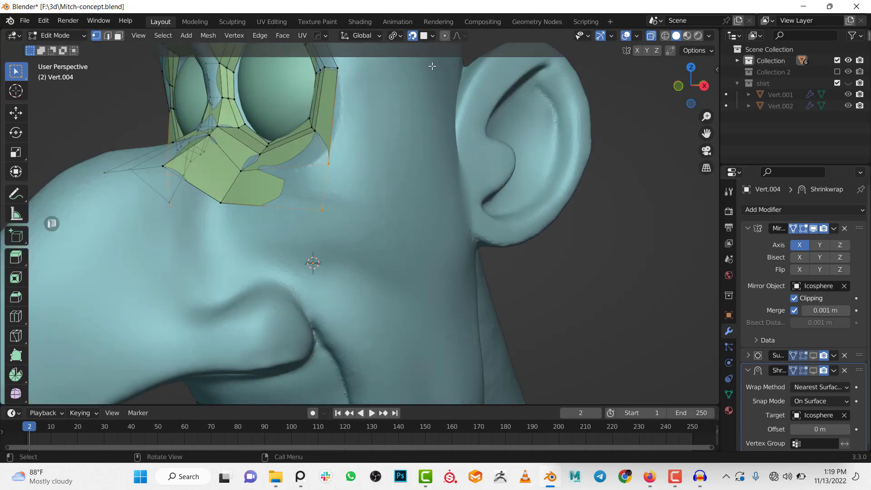
- Try to extrude the open edge below the outer eye toward the ear, and undo the extrusion
{"action": "left_click", "coordinate": [432, 35]}
{"action": "key", "text": "e"}
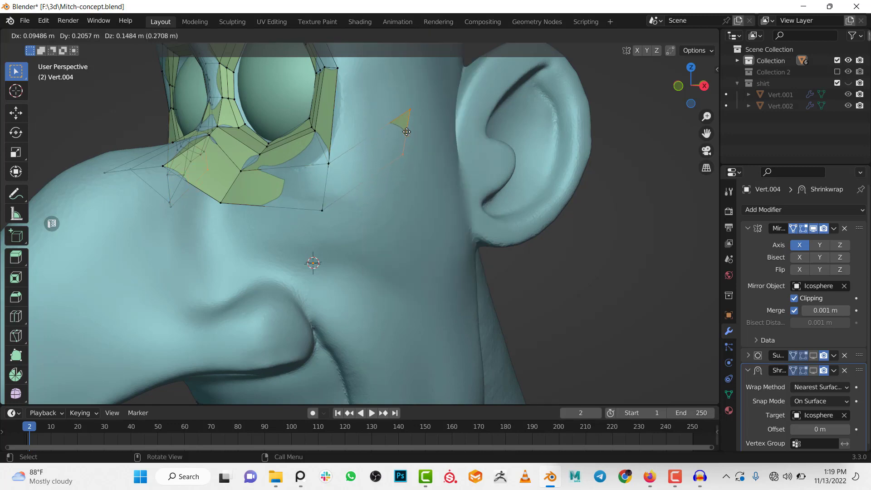
{"action": "left_click", "coordinate": [410, 123]}
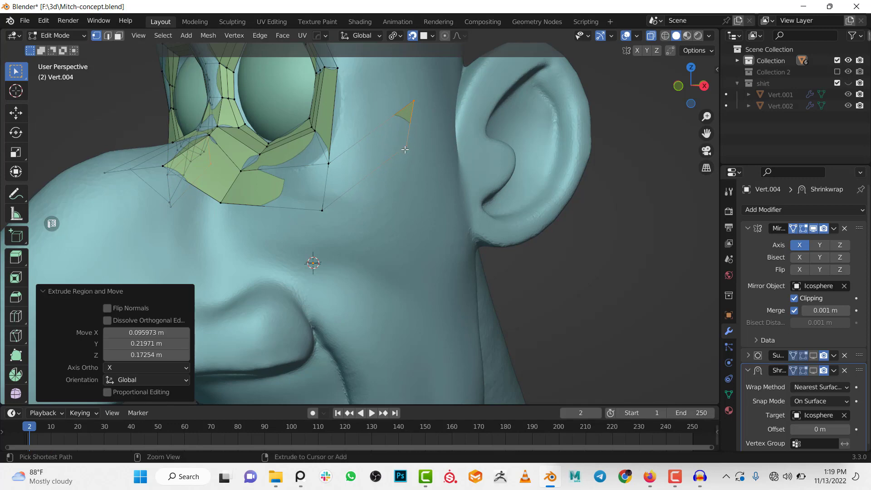
{"action": "key", "text": "ctrl+z"}
{"action": "scroll", "coordinate": [354, 162], "scroll_direction": "up", "scroll_amount": 2}
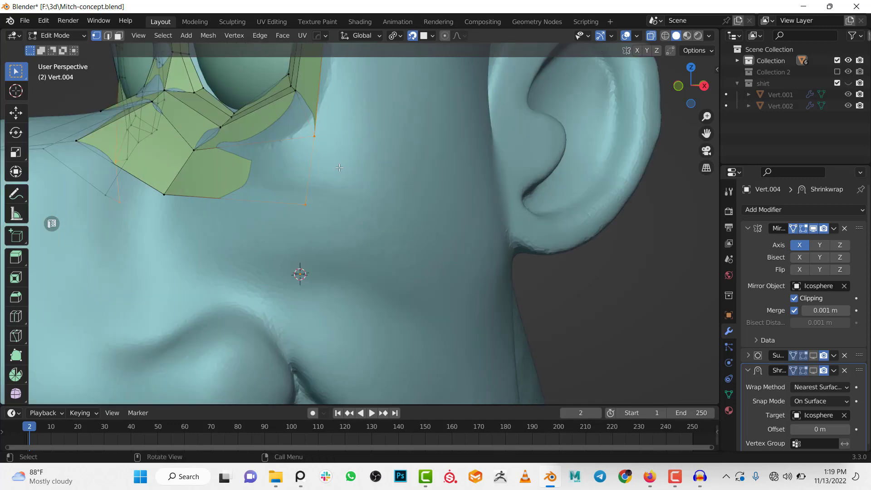
{"action": "middle_click_drag", "start_coordinate": [351, 148], "coordinate": [355, 185], "text": "shift"}
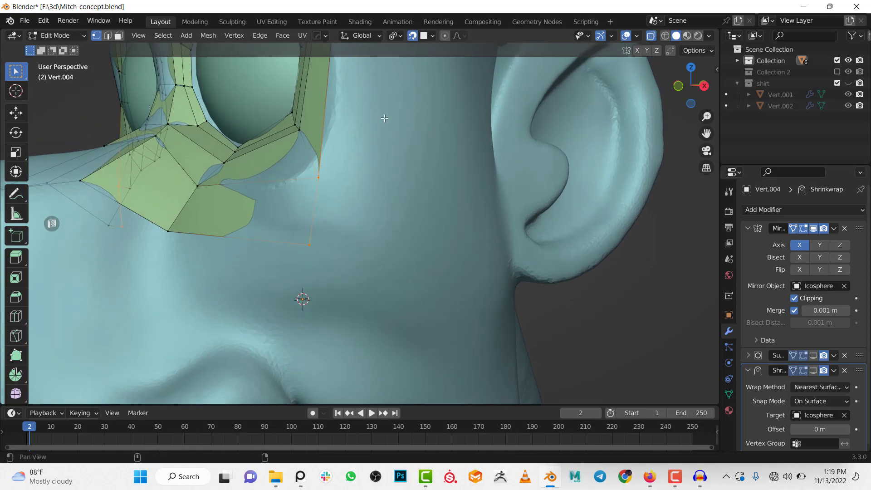
- Recheck the snapping options, try extruding the open edge down onto the cheek, and undo the attempt
{"action": "left_click", "coordinate": [430, 36]}
{"action": "key", "text": "g"}
{"action": "right_click", "coordinate": [337, 214]}
{"action": "key", "text": "g"}
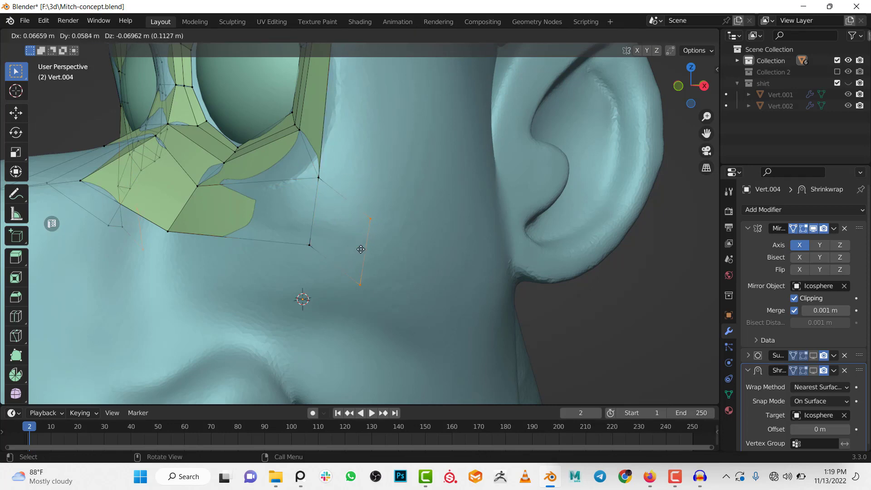
{"action": "right_click", "coordinate": [362, 231]}
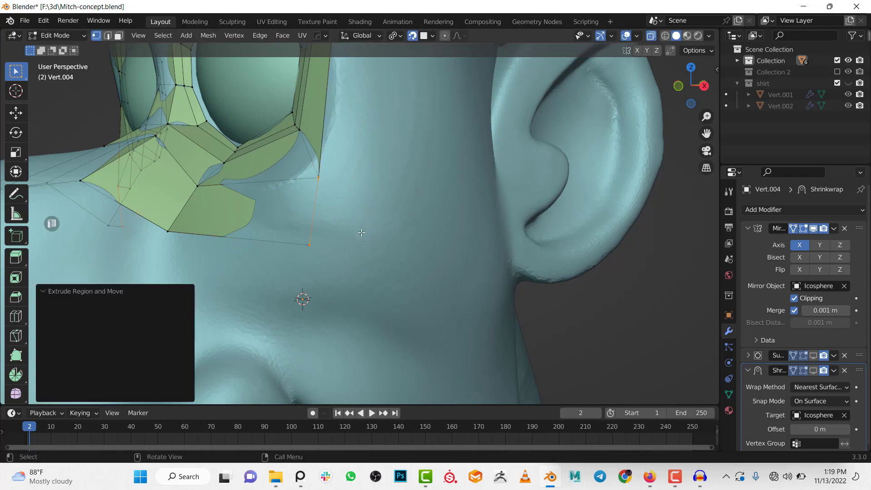
{"action": "key", "text": "ctrl+z"}
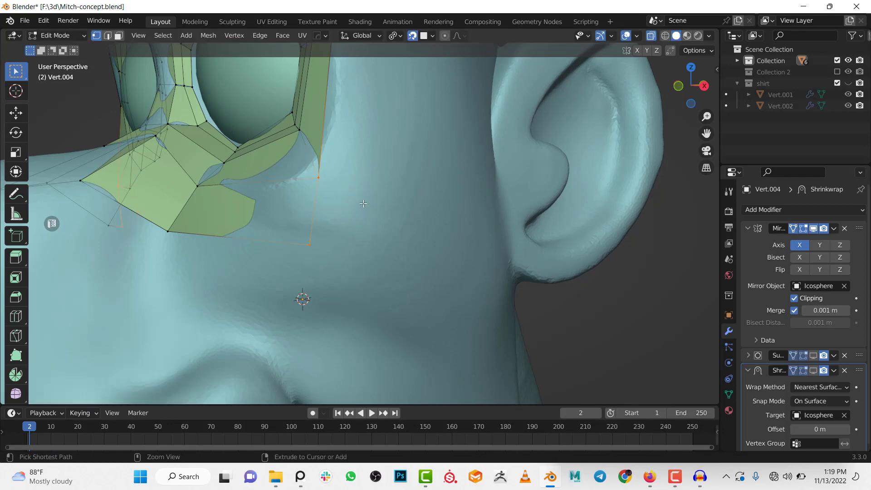
- Test the snapping again by extruding the open edge a short way toward the jaw, and undo it
{"action": "left_click", "coordinate": [432, 35]}
{"action": "scroll", "coordinate": [354, 226], "scroll_direction": "down", "scroll_amount": 3}
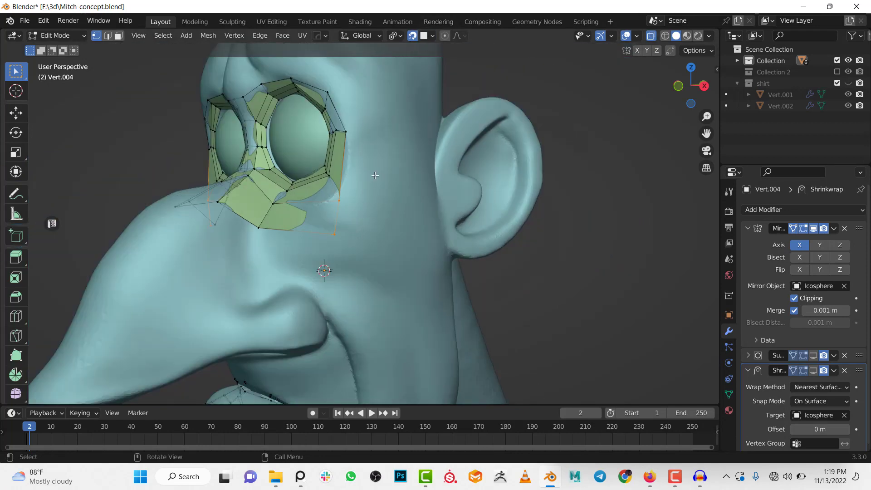
{"action": "key", "text": "g"}
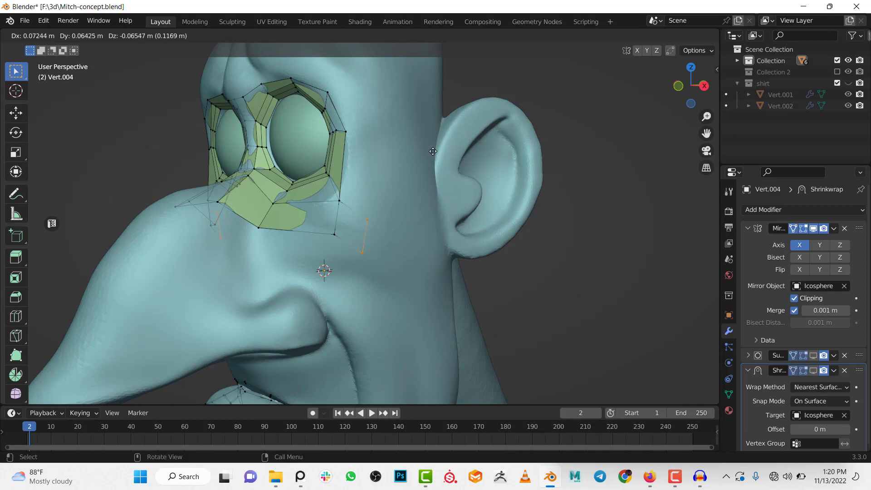
{"action": "left_click", "coordinate": [434, 149]}
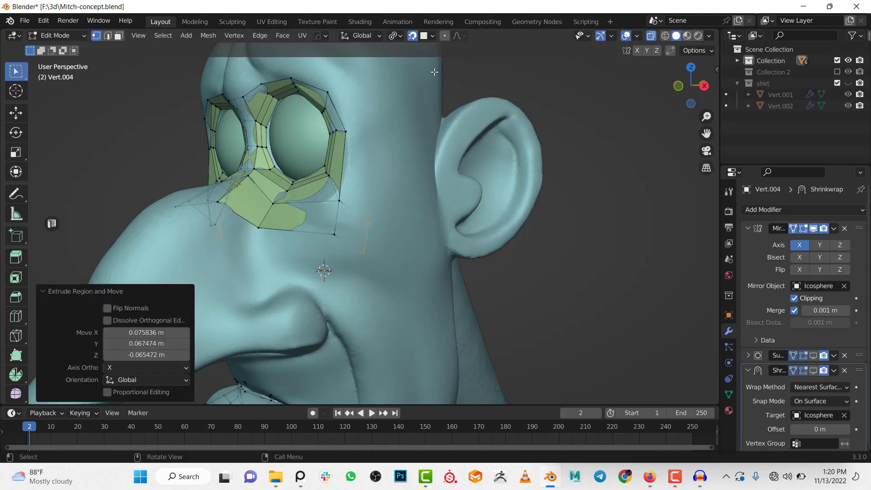
{"action": "left_click", "coordinate": [430, 36]}
{"action": "scroll", "coordinate": [408, 230], "scroll_direction": "up", "scroll_amount": 5}
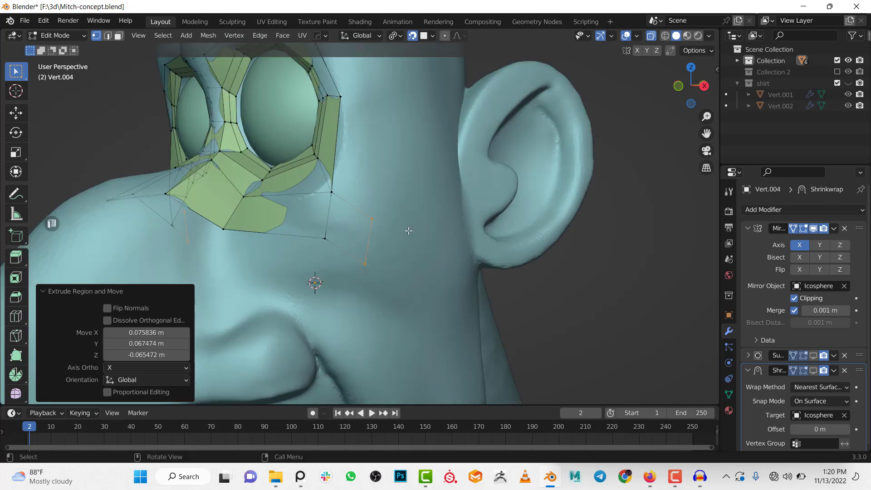
{"action": "scroll", "coordinate": [408, 232], "scroll_direction": "down", "scroll_amount": 5}
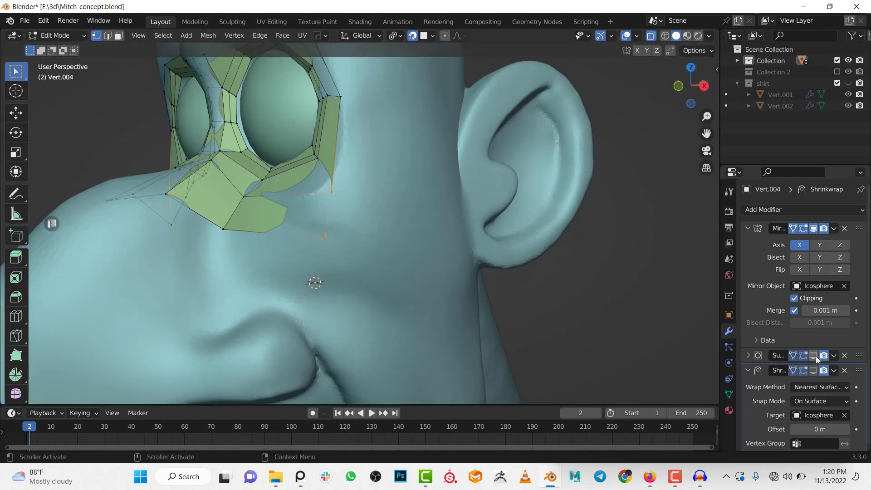
- Show the Subdivision and Shrinkwrap modifiers in the viewport again
{"action": "left_click", "coordinate": [815, 370]}
{"action": "left_click", "coordinate": [814, 370]}
{"action": "scroll", "coordinate": [340, 179], "scroll_direction": "down", "scroll_amount": 5}
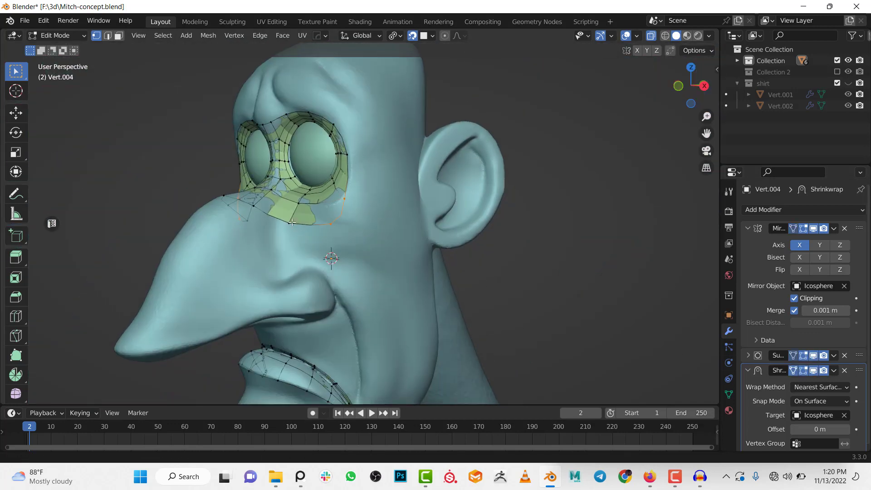
- Extrude the open edge below the outer eye down onto the cheek and rotate the new edge about 46.6°
{"action": "scroll", "coordinate": [340, 178], "scroll_direction": "up", "scroll_amount": 2}
{"action": "key", "text": "g"}
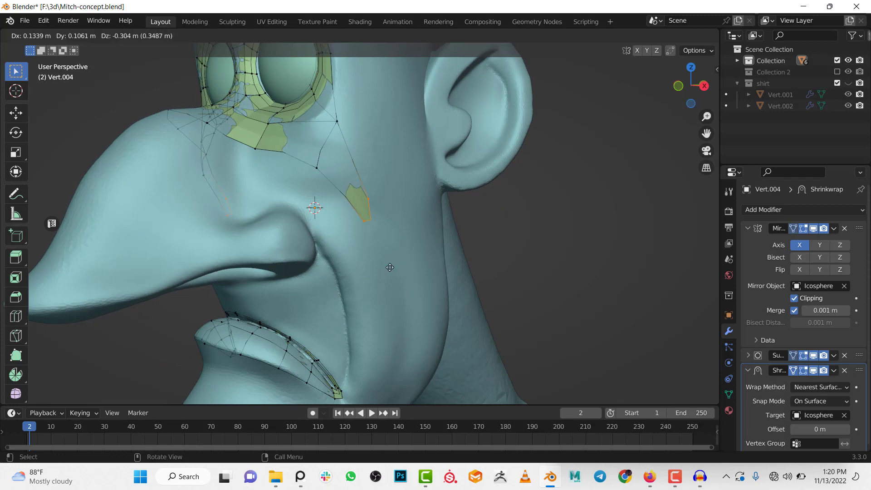
{"action": "left_click", "coordinate": [385, 244]}
{"action": "key", "text": "r"}
{"action": "left_click", "coordinate": [341, 238]}
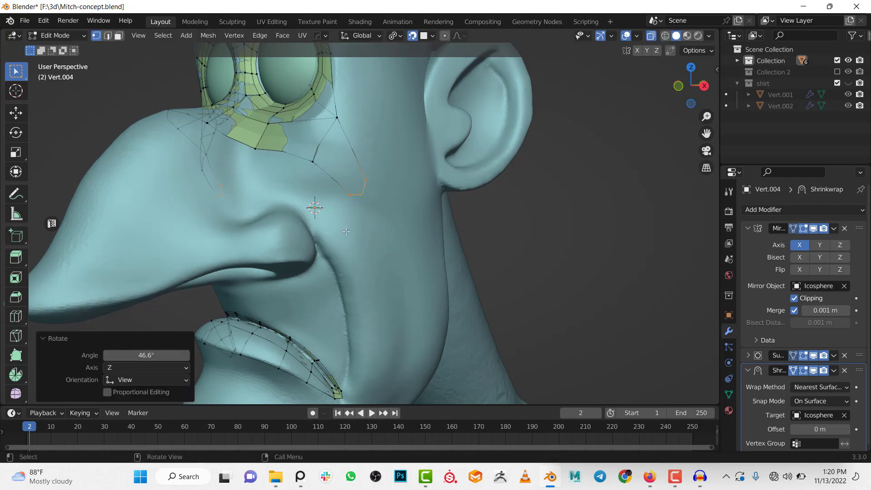
- Extrude the cheek strip's end edge one segment down, outside the smile fold beside the nostril
{"action": "scroll", "coordinate": [332, 205], "scroll_direction": "down", "scroll_amount": 3}
{"action": "middle_click_drag", "start_coordinate": [332, 205], "coordinate": [268, 112], "text": "shift"}
{"action": "scroll", "coordinate": [300, 106], "scroll_direction": "up", "scroll_amount": 2}
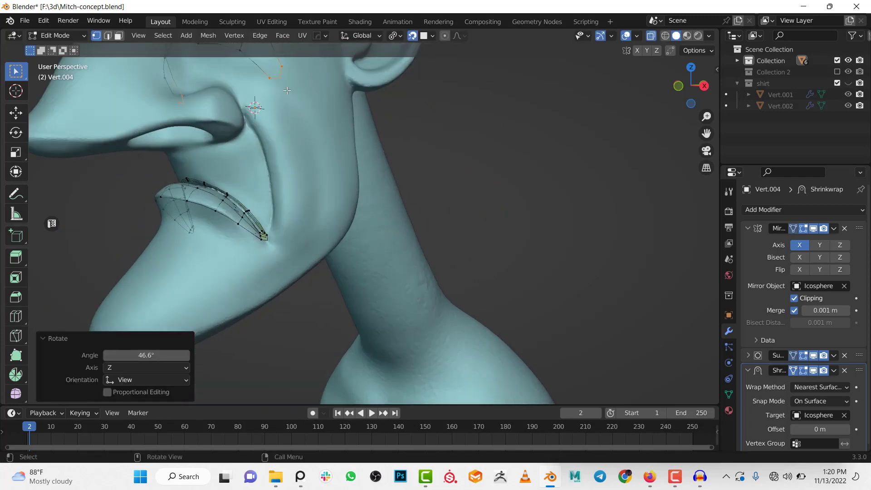
{"action": "key", "text": "e"}
{"action": "left_click", "coordinate": [314, 138]}
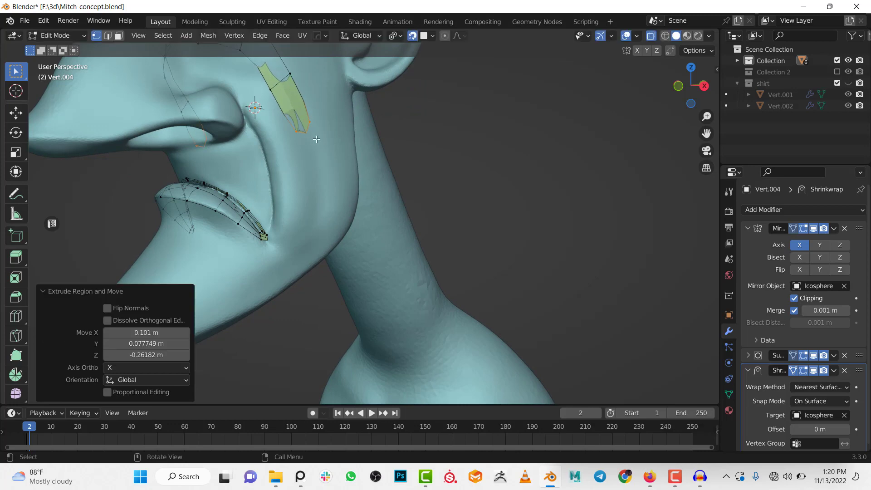
- Extrude the cheek strip's end edge down beside the mouth and rotate it about 45.7°
{"action": "key", "text": "e"}
{"action": "left_click", "coordinate": [319, 219]}
{"action": "key", "text": "r"}
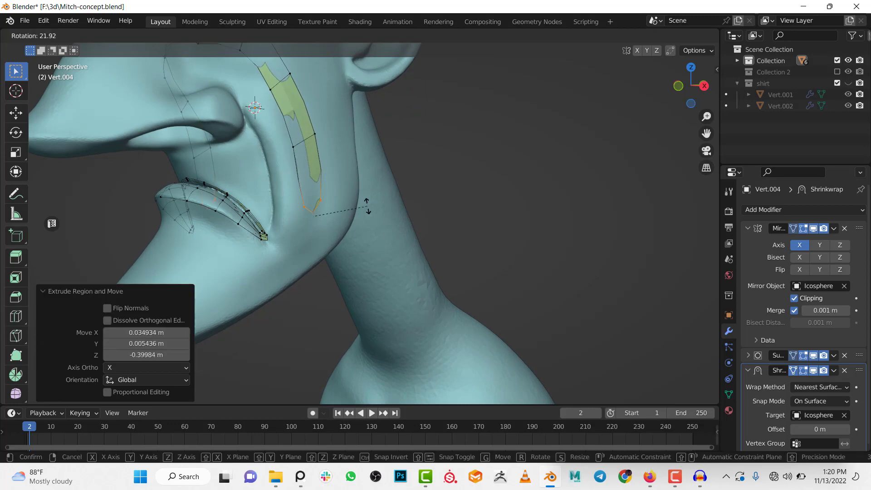
{"action": "left_click", "coordinate": [364, 227]}
- Extrude the strip's end edge around to just below the mouth corner and rotate it about 47.9°
{"action": "scroll", "coordinate": [349, 209], "scroll_direction": "down", "scroll_amount": 1}
{"action": "middle_click_drag", "start_coordinate": [328, 186], "coordinate": [383, 135], "text": "shift"}
{"action": "scroll", "coordinate": [384, 138], "scroll_direction": "up", "scroll_amount": 1}
{"action": "key", "text": "e"}
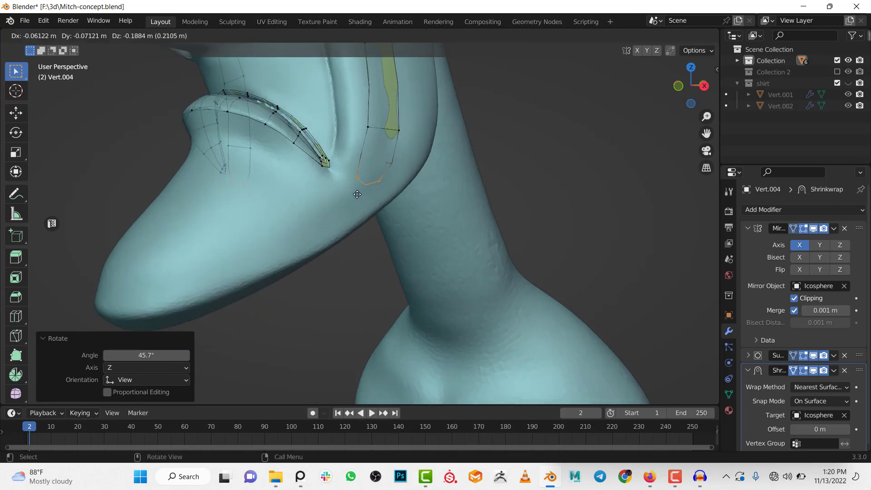
{"action": "left_click", "coordinate": [392, 189]}
{"action": "key", "text": "r"}
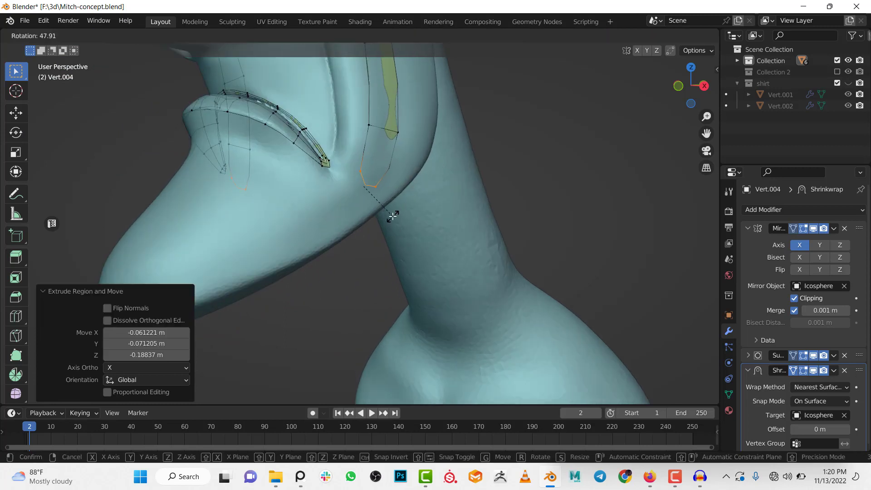
{"action": "left_click", "coordinate": [360, 178]}
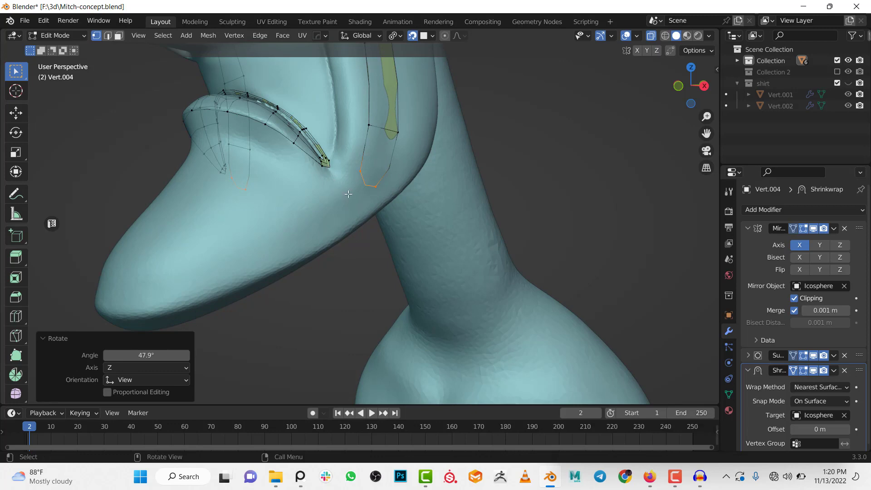
- Extrude the strip's end edge from the mouth corner toward the chin and rotate the new edge about 25.3°
{"action": "key", "text": "g"}
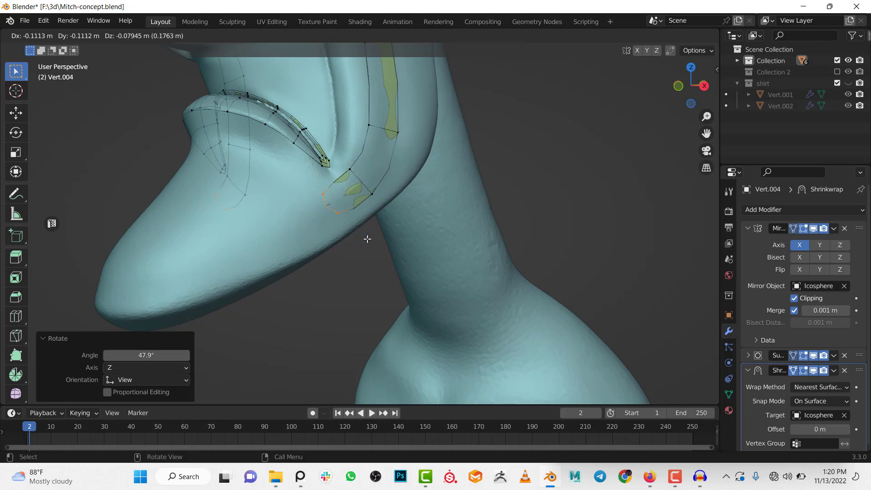
{"action": "left_click", "coordinate": [367, 239]}
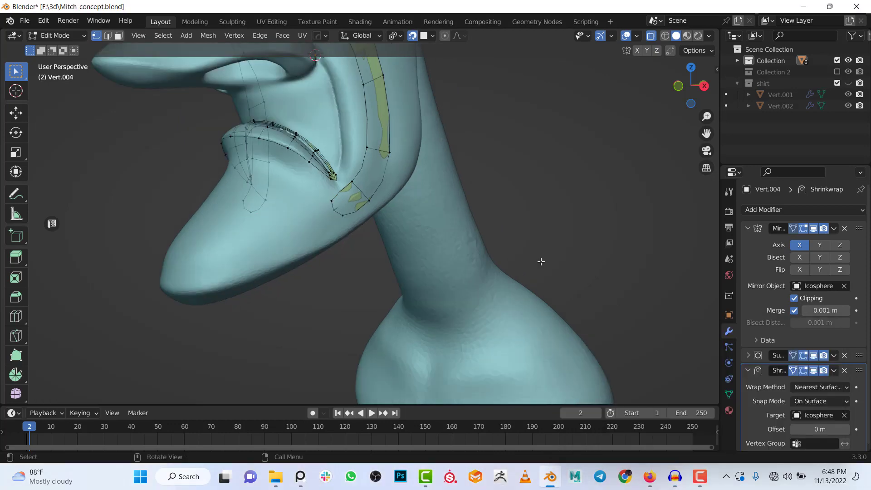
{"action": "left_click", "coordinate": [343, 215], "text": "shift"}
{"action": "scroll", "coordinate": [339, 193], "scroll_direction": "up", "scroll_amount": 3}
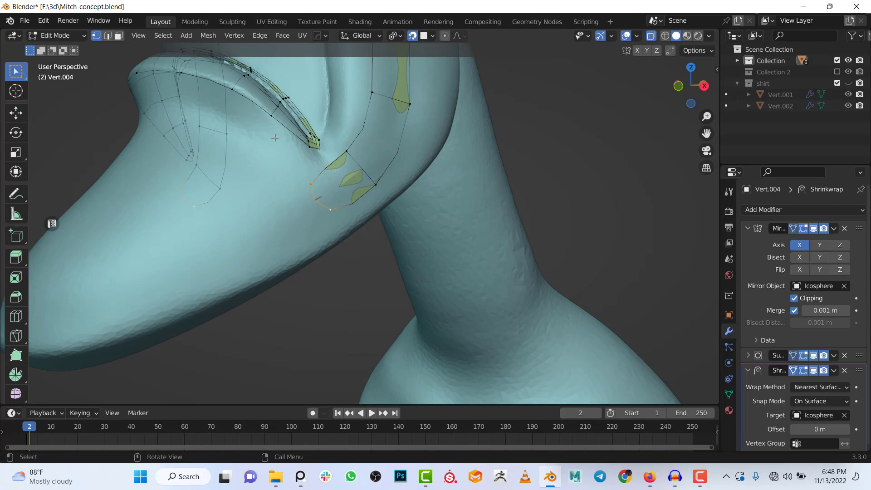
{"action": "scroll", "coordinate": [332, 192], "scroll_direction": "down", "scroll_amount": 2}
{"action": "middle_click_drag", "start_coordinate": [347, 205], "coordinate": [388, 233], "text": "shift"}
{"action": "scroll", "coordinate": [388, 233], "scroll_direction": "up", "scroll_amount": 2}
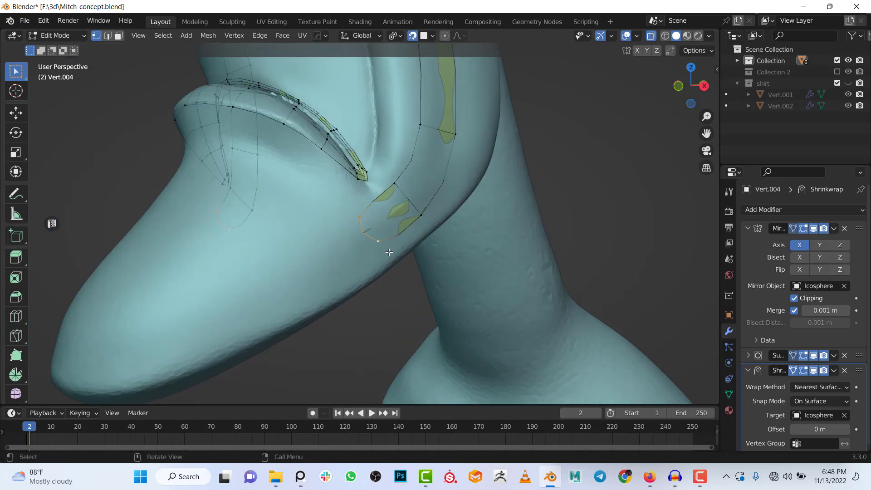
{"action": "key", "text": "r"}
{"action": "left_click", "coordinate": [373, 266]}
- Extrude two more segments of the strip below the lower lip toward the chin's centre, rotating the first new edge about 18.5°
{"action": "middle_click_drag", "start_coordinate": [373, 266], "coordinate": [383, 256]}
{"action": "key", "text": "g"}
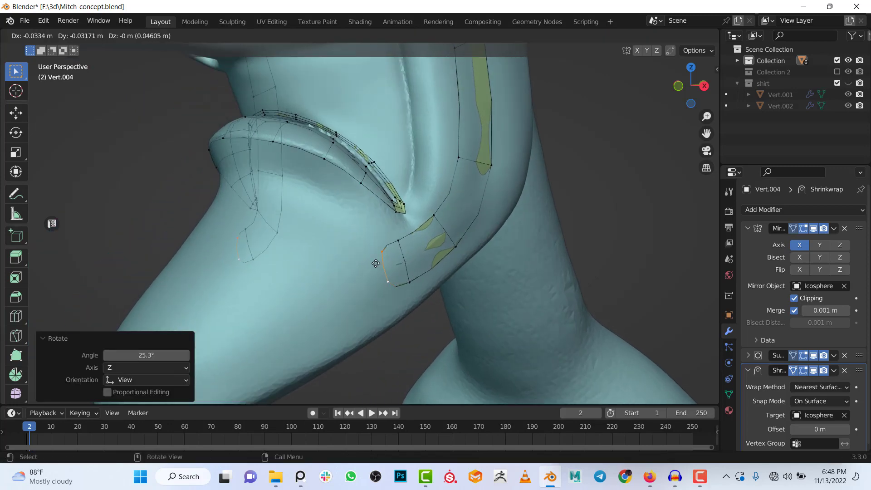
{"action": "left_click", "coordinate": [330, 250]}
{"action": "middle_click_drag", "start_coordinate": [367, 182], "coordinate": [386, 277]}
{"action": "key", "text": "r"}
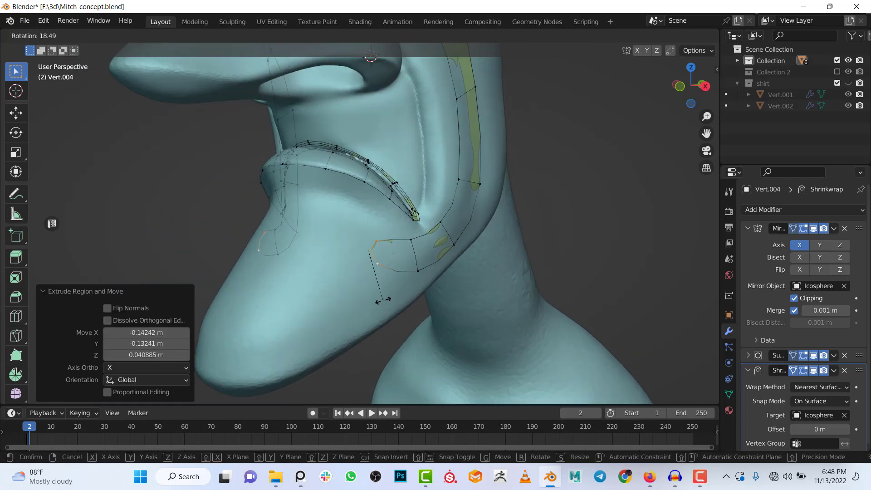
{"action": "left_click", "coordinate": [384, 299]}
{"action": "key", "text": "g"}
{"action": "left_click", "coordinate": [349, 244]}
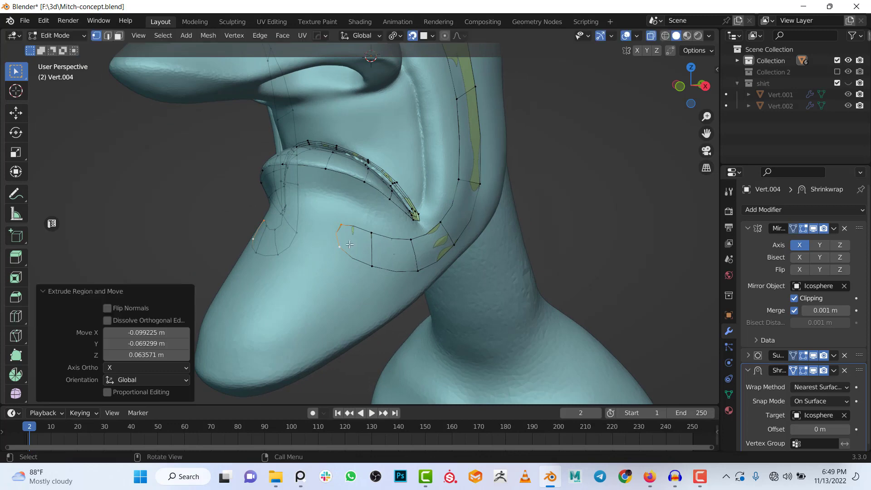
- Extrude the strip's end edge in two more segments below the lower lip, joining it to the mirrored half at the centre line
{"action": "middle_click_drag", "start_coordinate": [359, 226], "coordinate": [426, 249]}
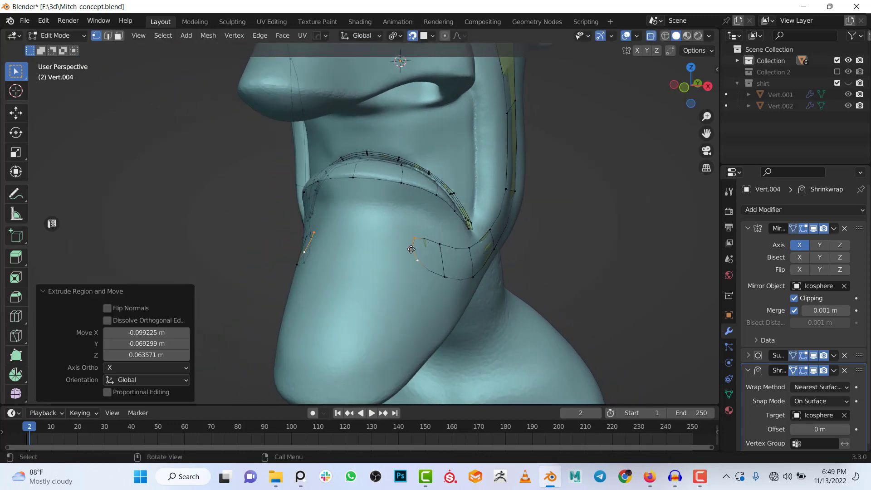
{"action": "key", "text": "e"}
{"action": "left_click", "coordinate": [377, 244]}
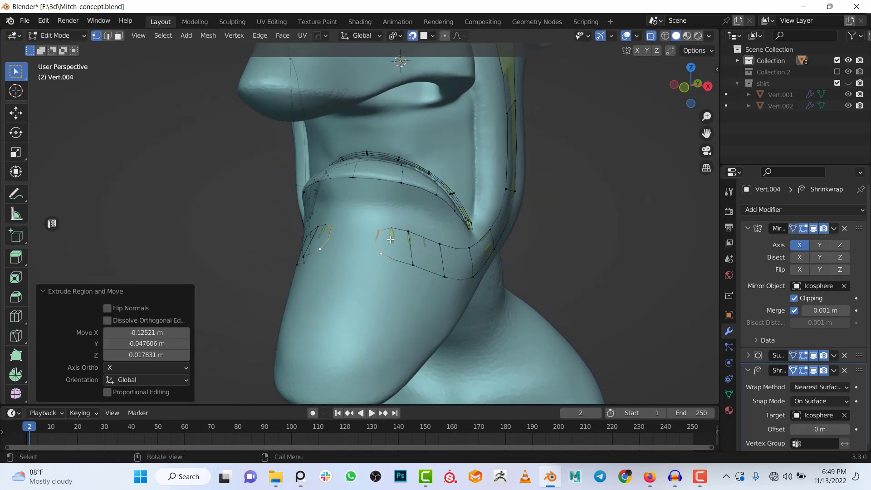
{"action": "key", "text": "e"}
{"action": "left_click", "coordinate": [332, 237]}
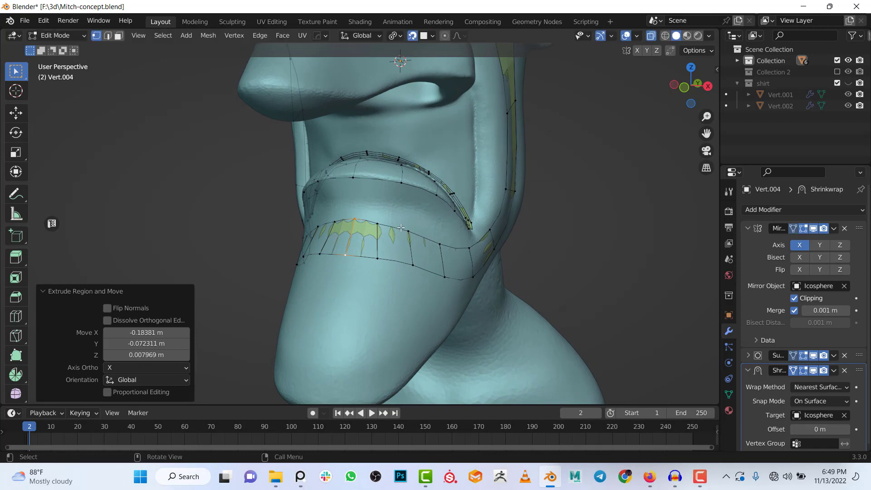
{"action": "middle_click_drag", "start_coordinate": [332, 237], "coordinate": [417, 243]}
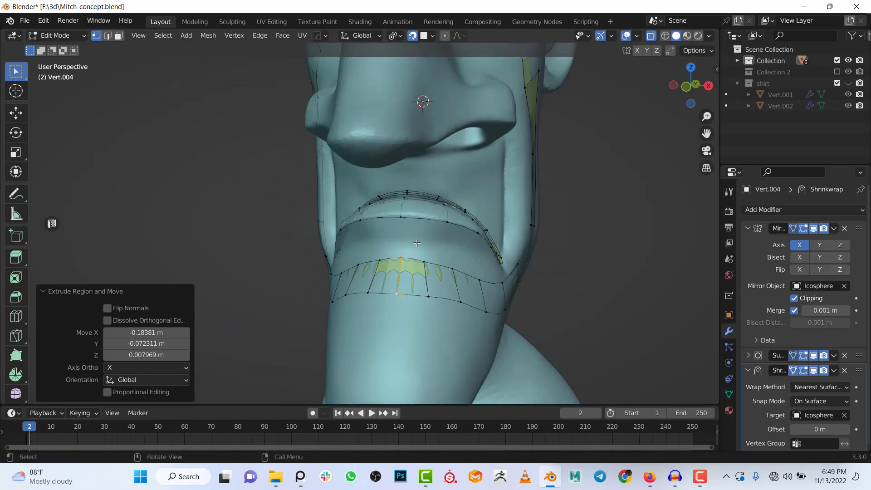
- Try to fill a face between the lower lip's edge and the strip's upper edge at the centre, and undo it
{"action": "middle_click_drag", "start_coordinate": [465, 269], "coordinate": [362, 255]}
{"action": "left_click", "coordinate": [373, 253]}
{"action": "left_click", "coordinate": [399, 253], "text": "shift"}
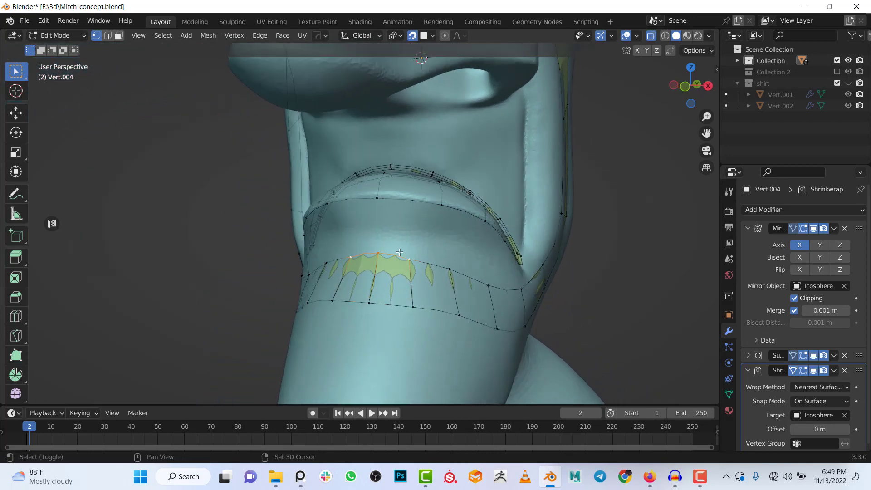
{"action": "right_click", "coordinate": [434, 213], "text": "ctrl"}
{"action": "key", "text": "ctrl+z"}
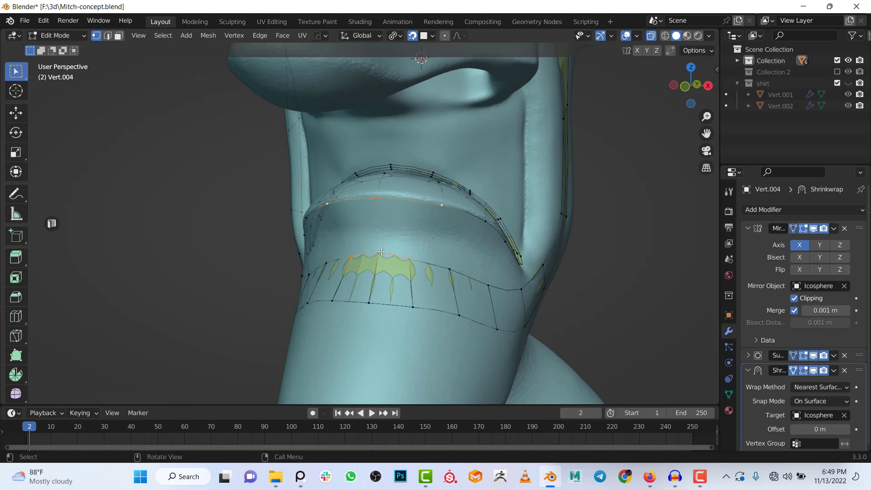
- Recalculate the normals of the entire face mesh and clear the selection
{"action": "key", "text": "a"}
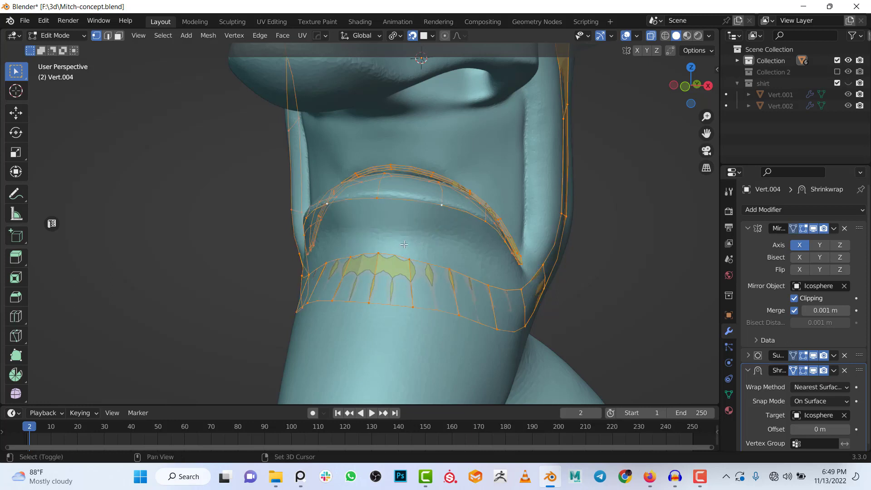
{"action": "key", "text": "shift+n"}
{"action": "scroll", "coordinate": [399, 235], "scroll_direction": "down", "scroll_amount": 4}
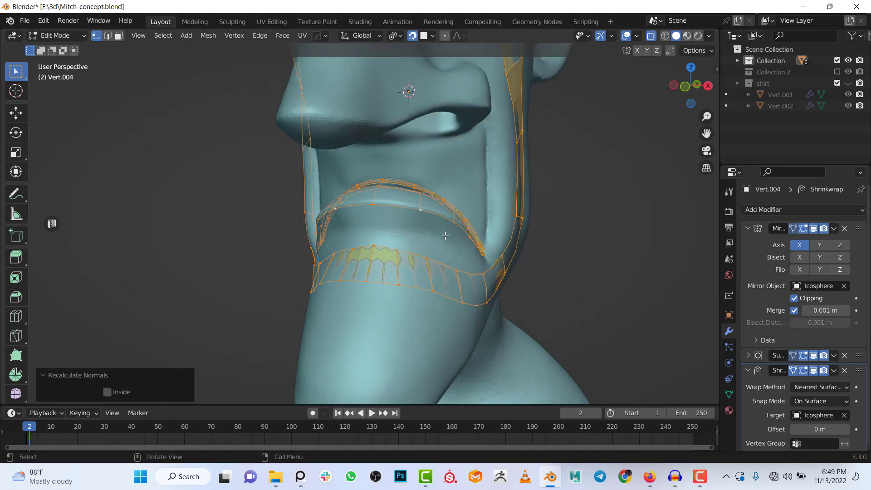
{"action": "scroll", "coordinate": [445, 215], "scroll_direction": "up", "scroll_amount": 5}
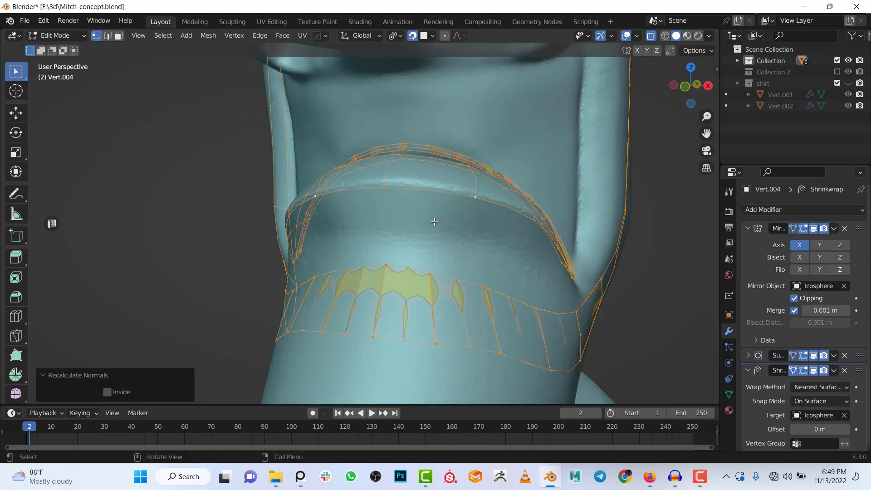
{"action": "key", "text": "Tab"}
{"action": "key", "text": "Tab"}
{"action": "key", "text": "alt+a"}
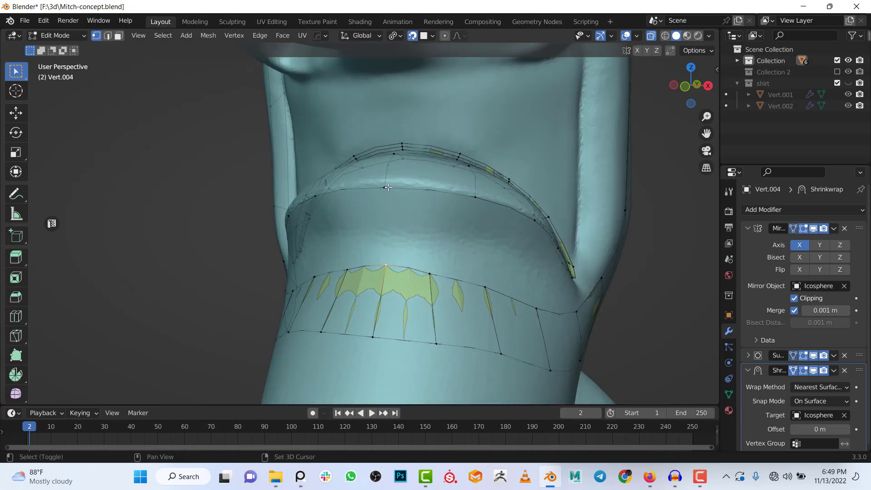
- Try to fill the centre gap again from two strip vertices and two lower-lip vertices, and undo it
{"action": "left_click", "coordinate": [432, 275], "text": "shift"}
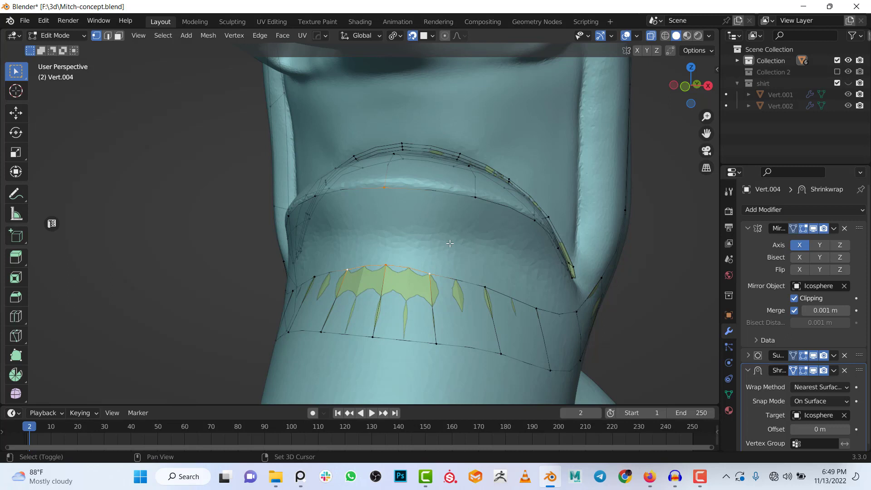
{"action": "left_click", "coordinate": [478, 199], "text": "shift"}
{"action": "key", "text": "f"}
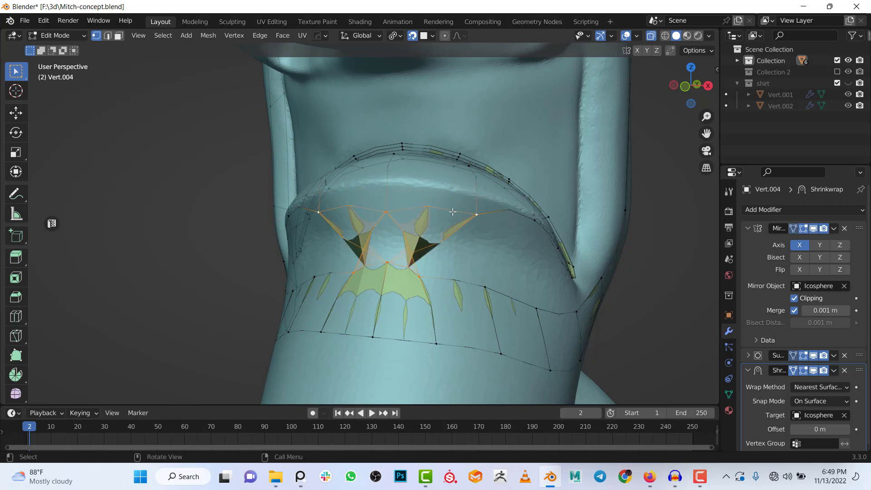
{"action": "key", "text": "ctrl+z"}
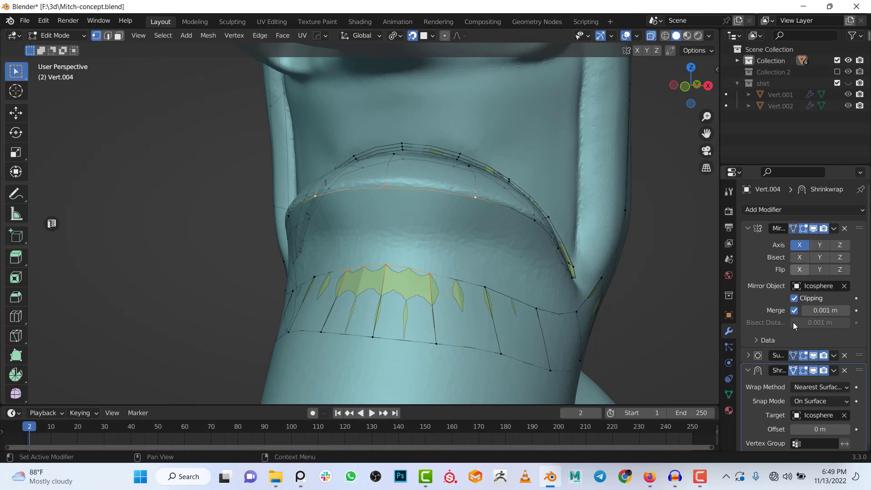
- Turn the on-cage display of the Mirror, Subdivision and Shrinkwrap modifiers off to check the original vertices, and restore it
{"action": "left_click", "coordinate": [794, 370]}
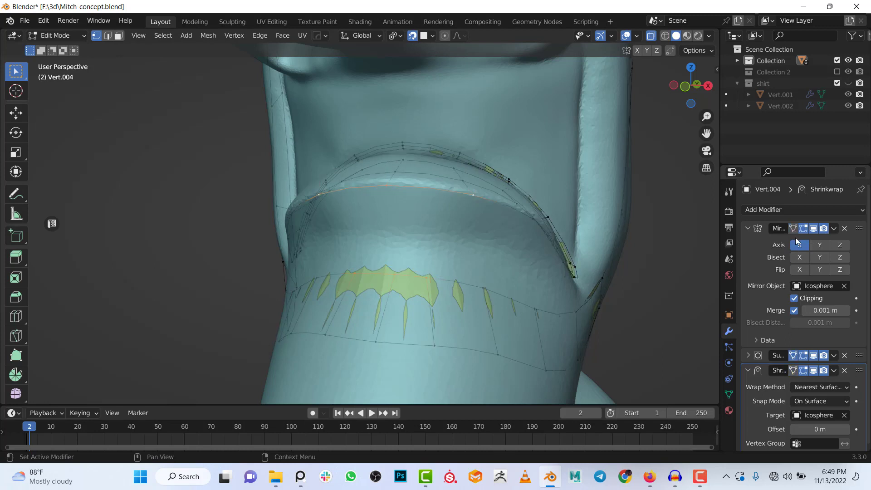
{"action": "left_click", "coordinate": [793, 357]}
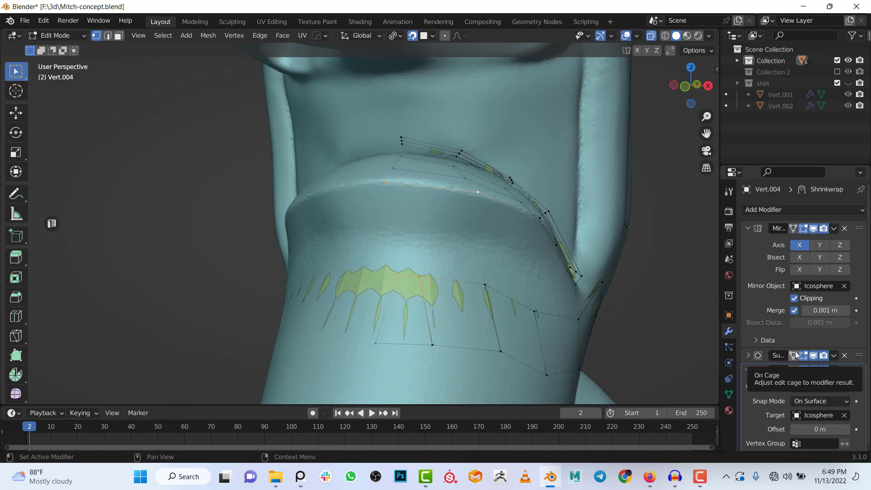
{"action": "left_click", "coordinate": [793, 356]}
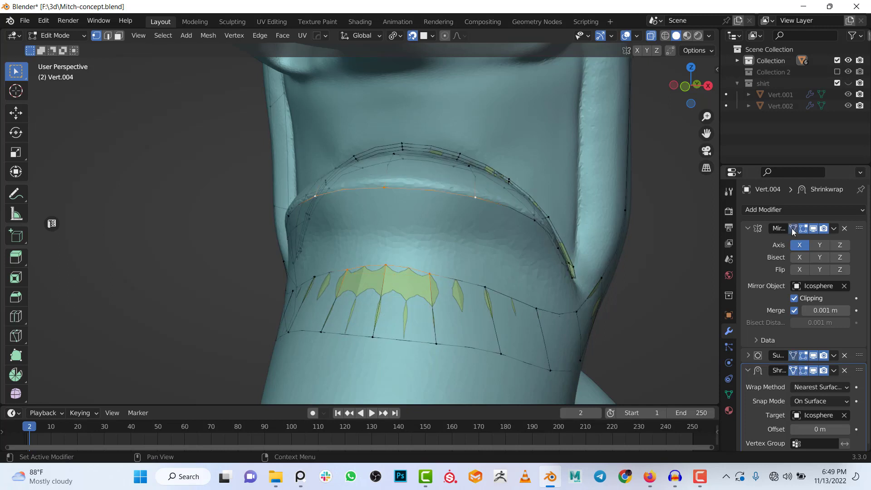
- Connect the lower lip's centre vertex and its neighbour to the strip below with edges, and fill the face between them
{"action": "middle_click_drag", "start_coordinate": [443, 222], "coordinate": [442, 241], "text": "shift"}
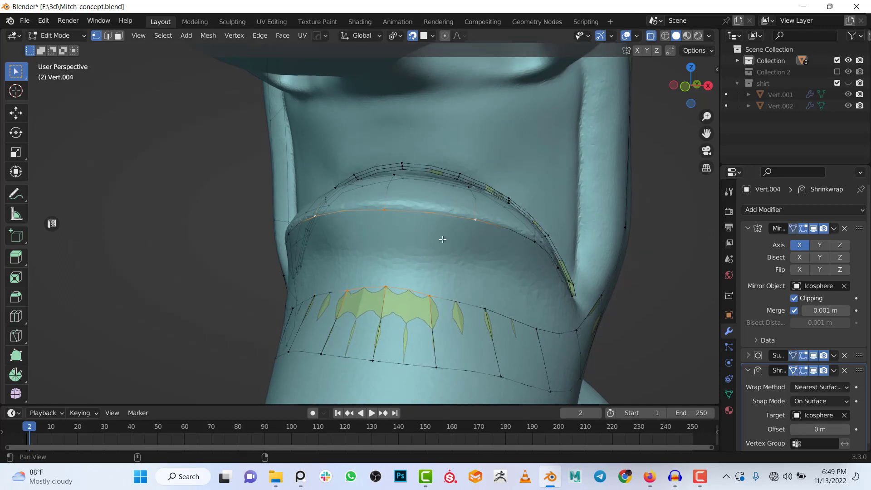
{"action": "left_click", "coordinate": [386, 288]}
{"action": "left_click", "coordinate": [386, 209], "text": "shift"}
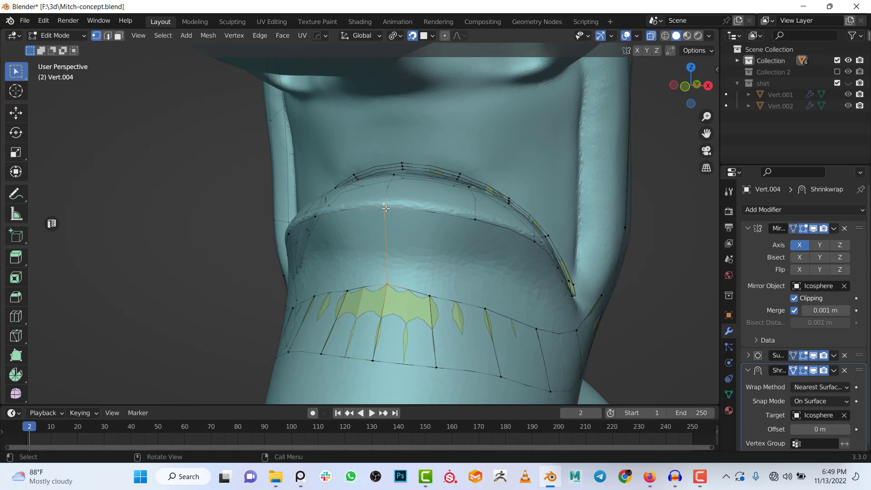
{"action": "left_click", "coordinate": [476, 220]}
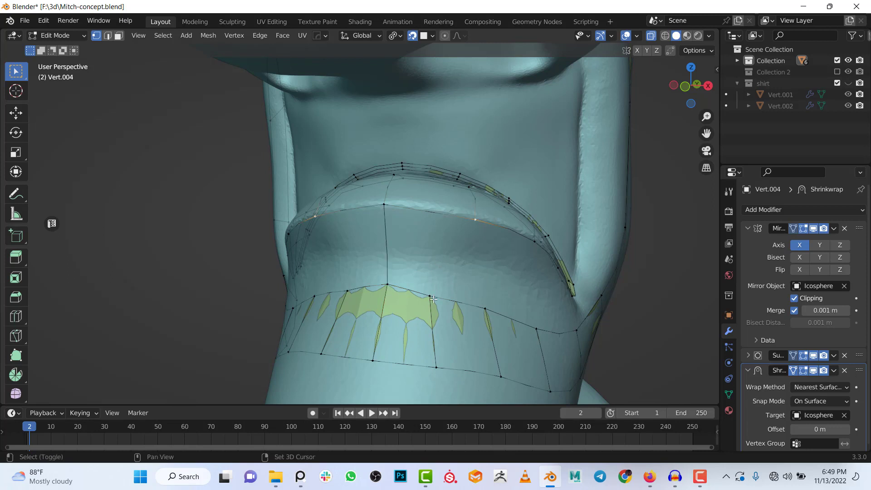
{"action": "key", "text": "f"}
{"action": "left_click", "coordinate": [387, 285], "text": "shift"}
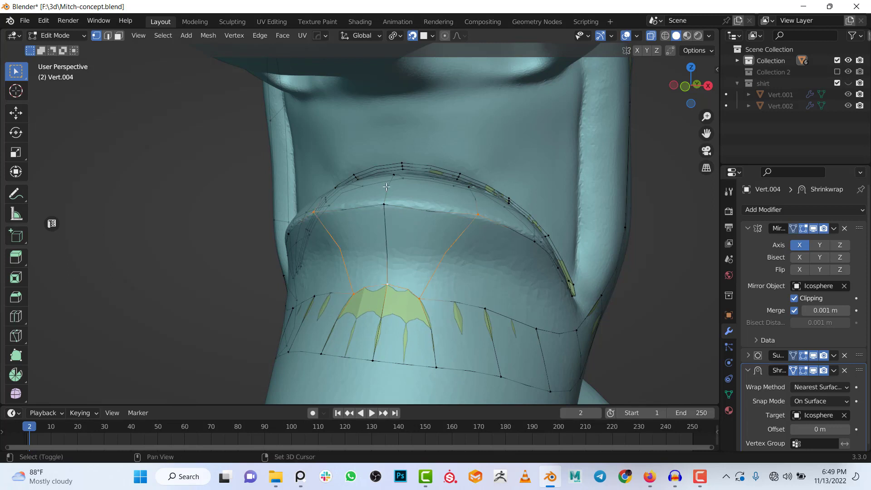
{"action": "left_click", "coordinate": [385, 204], "text": "shift"}
{"action": "key", "text": "f"}
{"action": "middle_click_drag", "start_coordinate": [434, 224], "coordinate": [397, 223]}
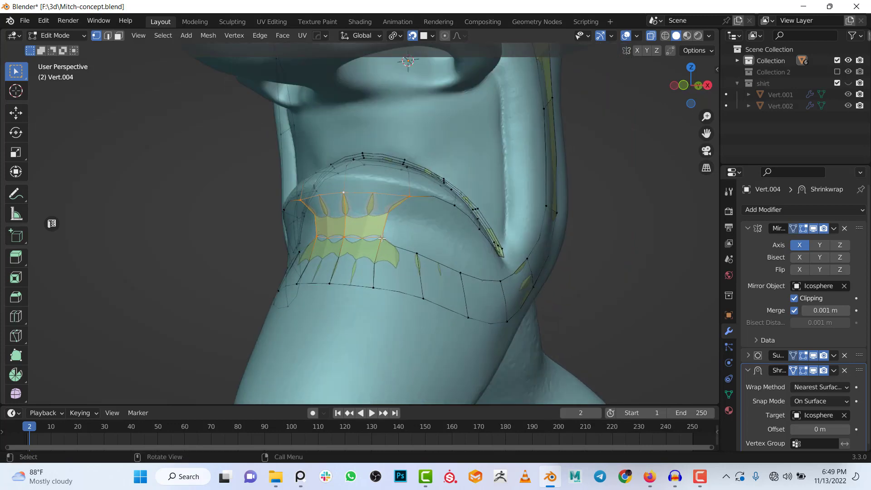
- Fill the remaining faces between the lower lip and the strip, continuing around the mouth corner
{"action": "left_click", "coordinate": [382, 237]}
{"action": "left_click", "coordinate": [410, 196], "text": "shift"}
{"action": "middle_click_drag", "start_coordinate": [440, 213], "coordinate": [420, 249]}
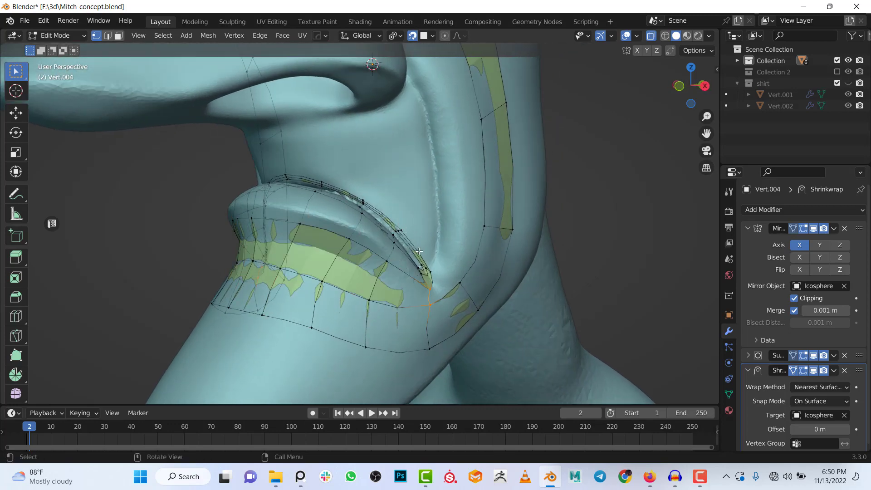
{"action": "key", "text": "f"}
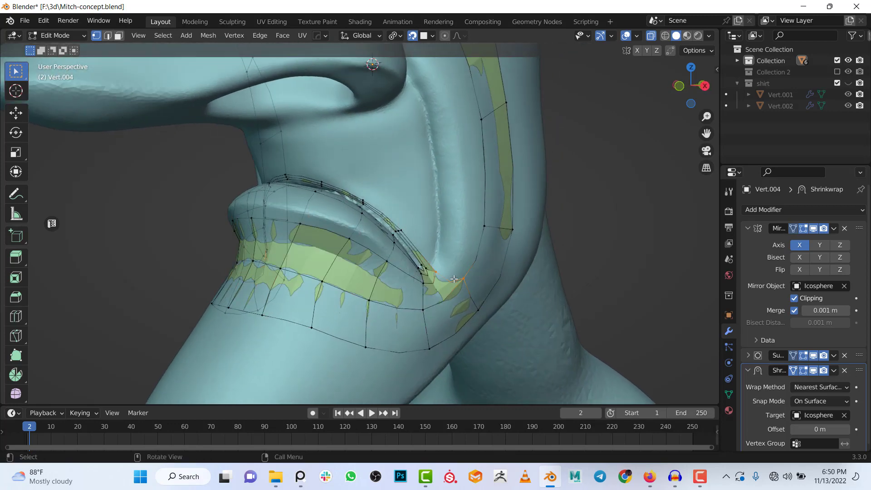
- Add one centred loop cut along the new faces between the lower lip and the strip
{"action": "key", "text": "ctrl+r"}
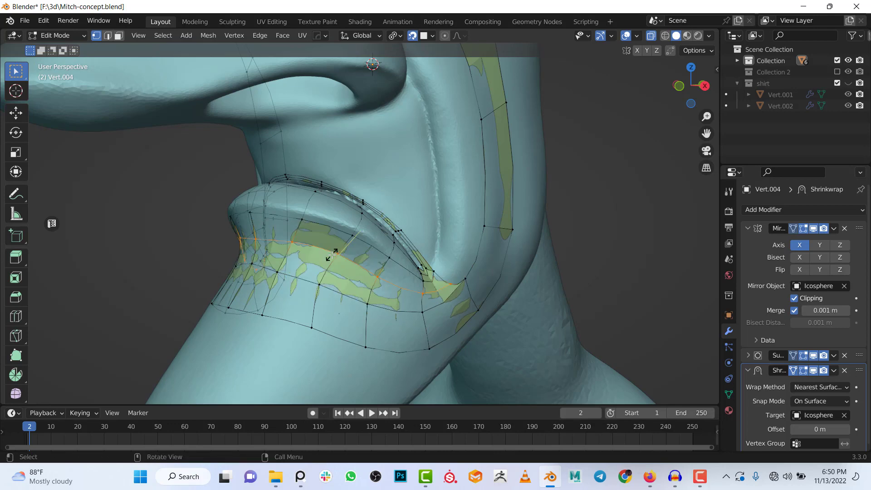
{"action": "left_click", "coordinate": [332, 255]}
{"action": "right_click", "coordinate": [332, 255]}
- Examine the face loops around the mouth, cheek and eyes from several angles
{"action": "middle_click_drag", "start_coordinate": [332, 255], "coordinate": [447, 248]}
{"action": "scroll", "coordinate": [510, 251], "scroll_direction": "up", "scroll_amount": 3}
{"action": "scroll", "coordinate": [448, 248], "scroll_direction": "down", "scroll_amount": 3}
{"action": "middle_click_drag", "start_coordinate": [531, 236], "coordinate": [434, 238]}
{"action": "scroll", "coordinate": [396, 185], "scroll_direction": "down", "scroll_amount": 1}
{"action": "middle_click_drag", "start_coordinate": [396, 185], "coordinate": [383, 128]}
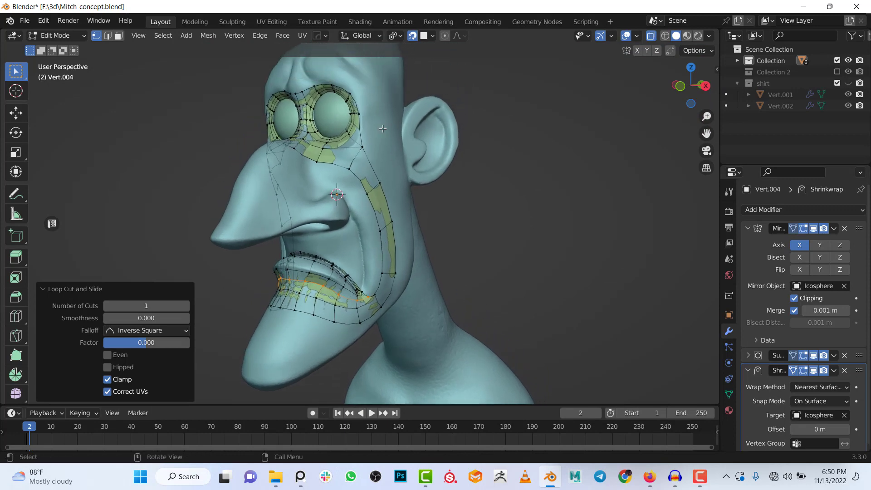
{"action": "scroll", "coordinate": [416, 188], "scroll_direction": "up", "scroll_amount": 1}
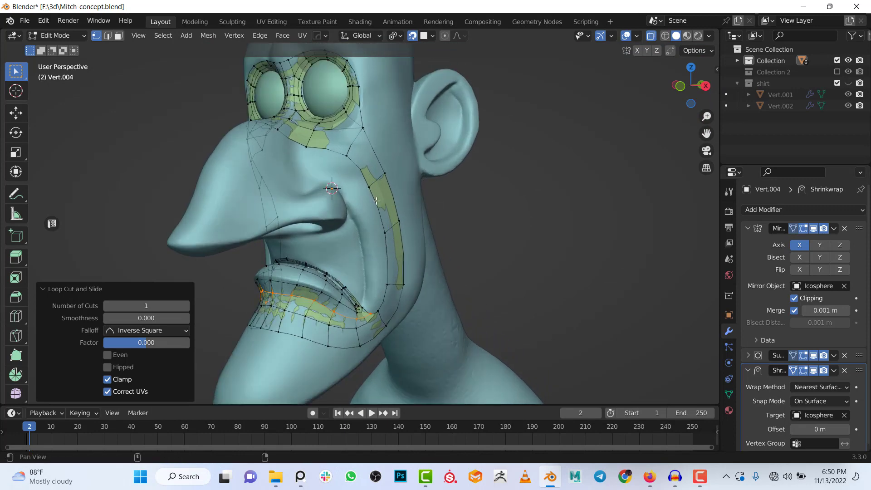
{"action": "middle_click_drag", "start_coordinate": [377, 201], "coordinate": [387, 219], "text": "shift"}
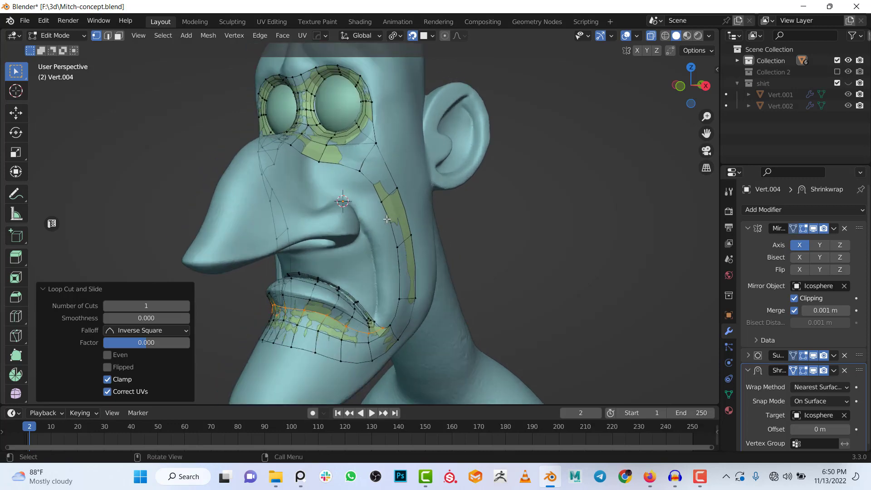